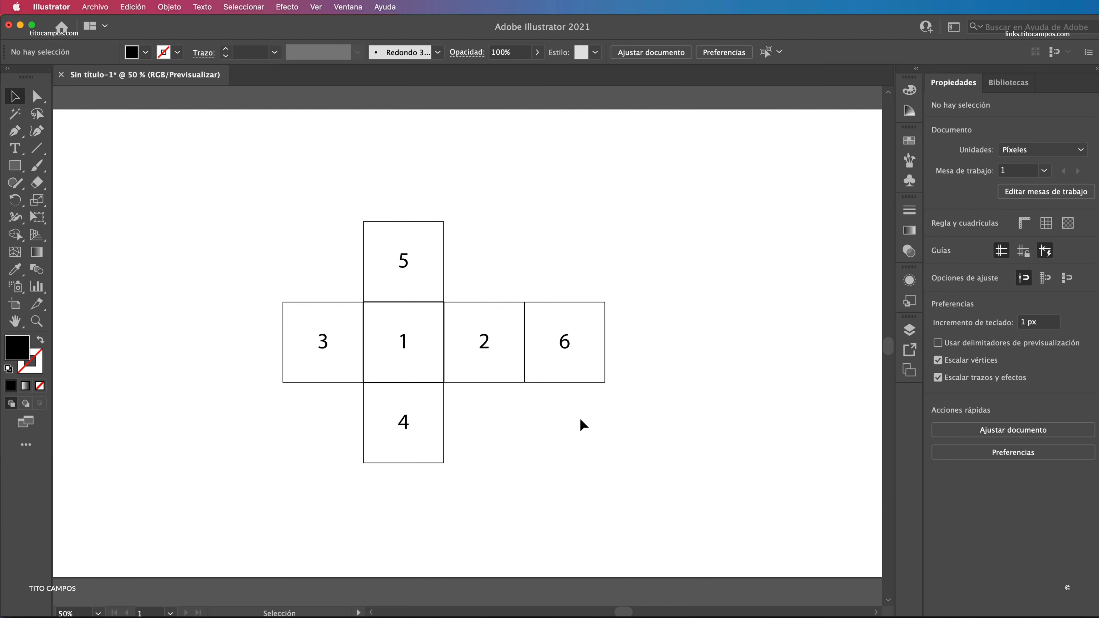
- Switch to After Effects and create a 1920 × 1080 composition named Cubo 3D with a duration of 0;00;05;00
{"action": "key", "text": "super+Tab"}
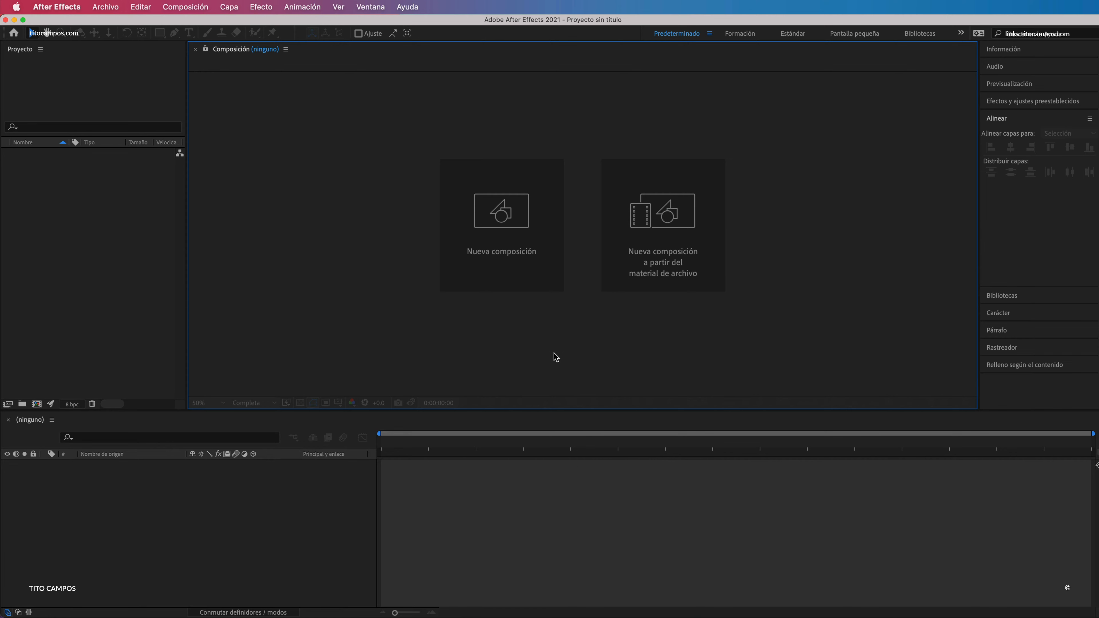
{"action": "left_click", "coordinate": [525, 243]}
{"action": "type", "text": "Cubo"}
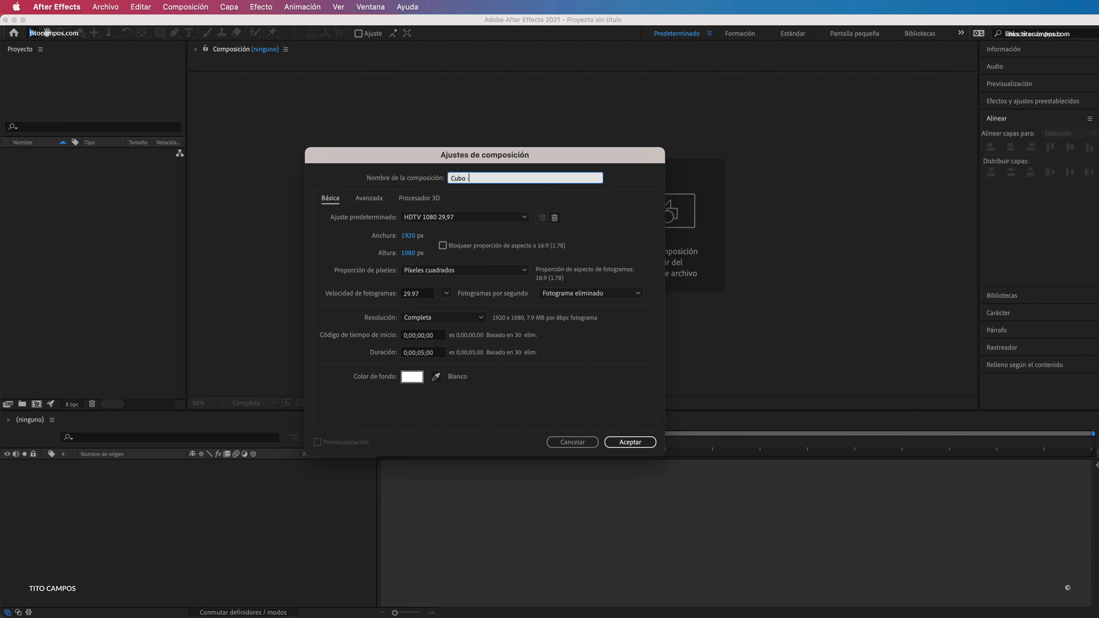
{"action": "type", "text": "3D"}
{"action": "left_click", "coordinate": [425, 352]}
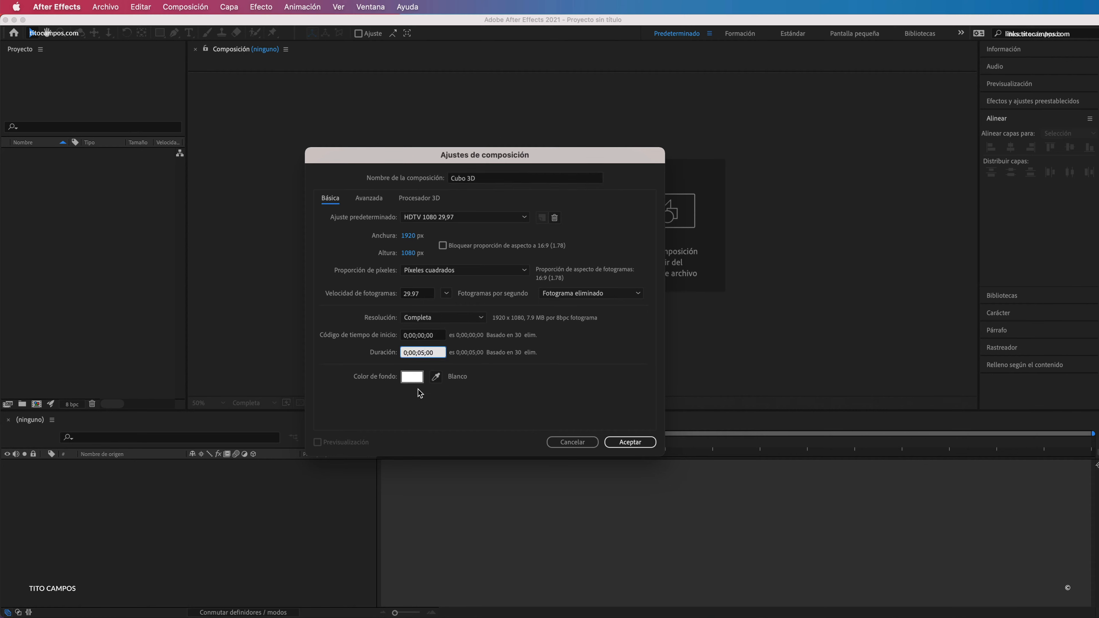
{"action": "left_click", "coordinate": [631, 442]}
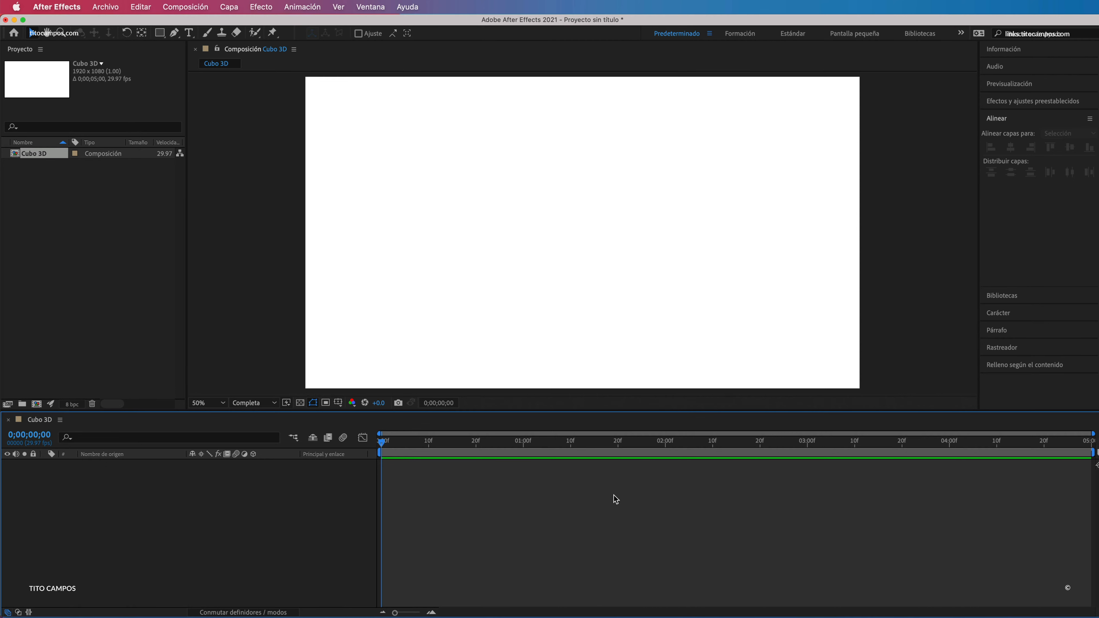
- Save the project as Ejercicio Cubo3D.aep in the Ejercicio Cubo 3D folder
{"action": "key", "text": "super+s"}
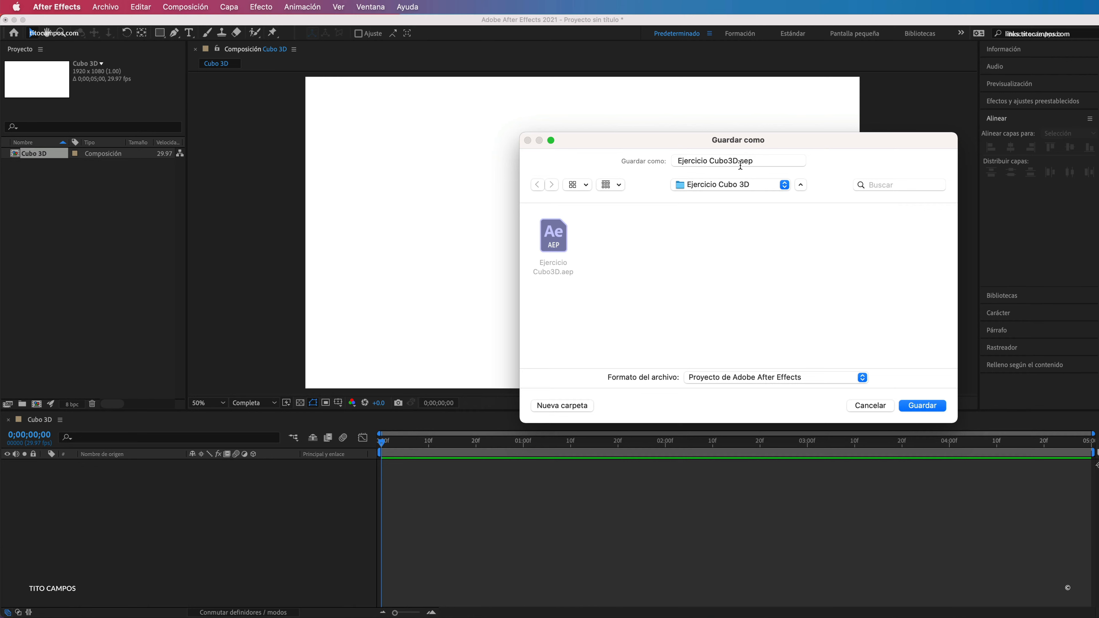
{"action": "left_click_drag", "start_coordinate": [738, 162], "coordinate": [764, 162]}
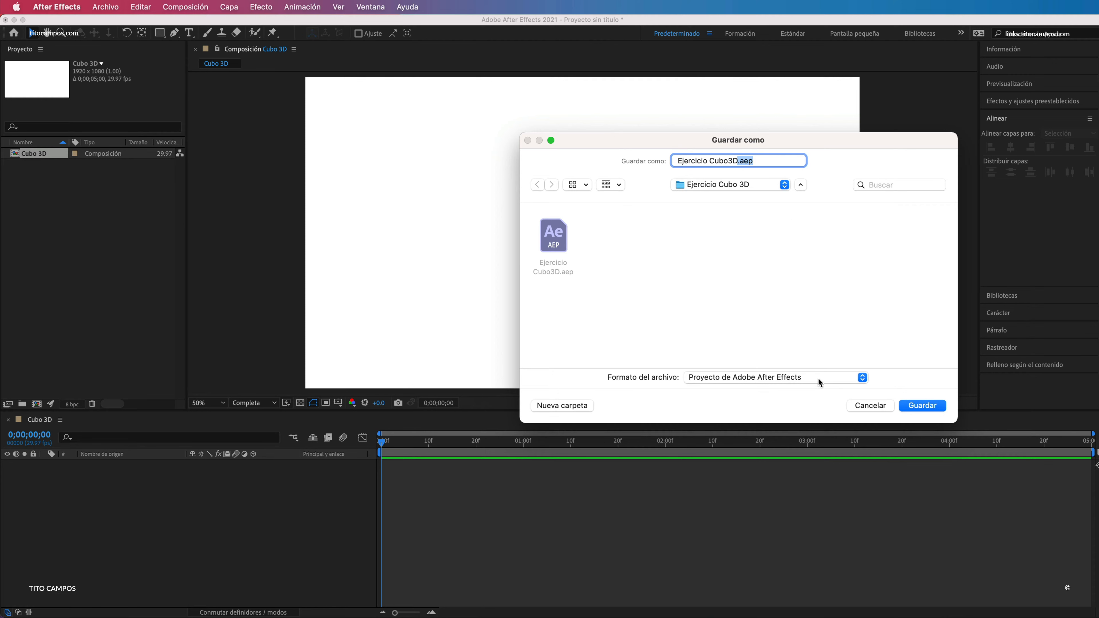
{"action": "left_click", "coordinate": [920, 406]}
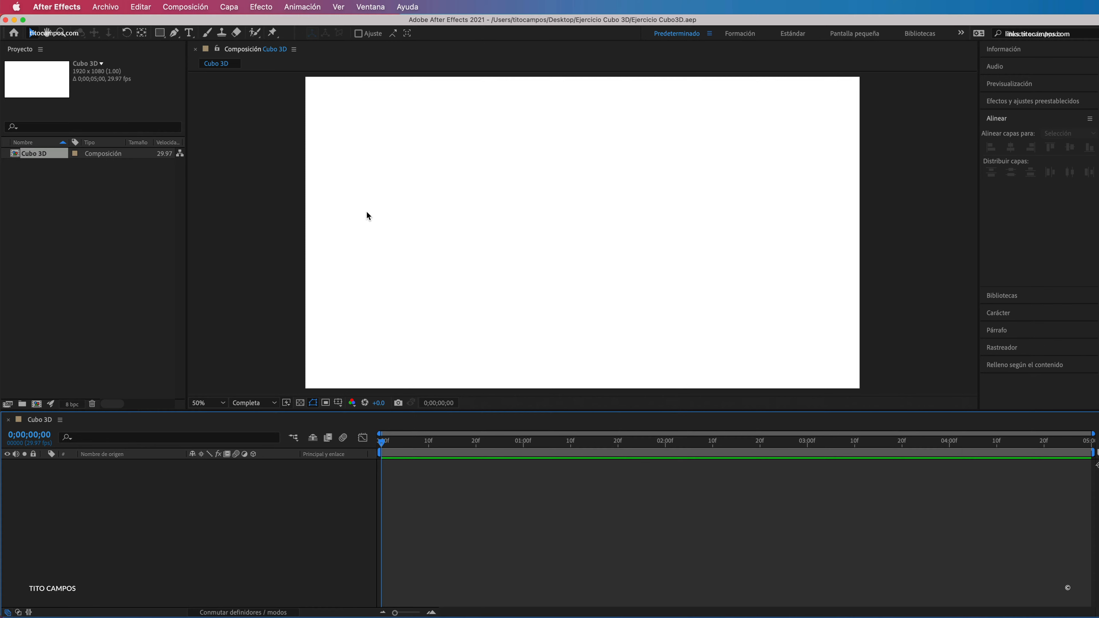
- Draw a rectangle of about 307 × 312 px in the composition with a cyan 0FCCDD fill and no stroke
{"action": "left_click", "coordinate": [161, 34]}
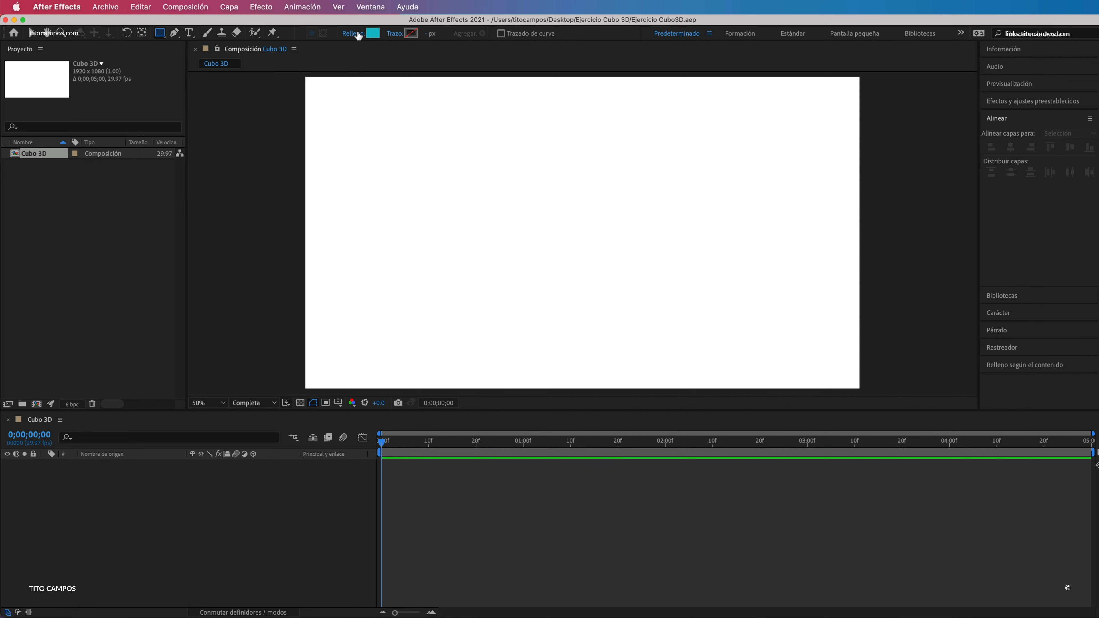
{"action": "left_click", "coordinate": [371, 34]}
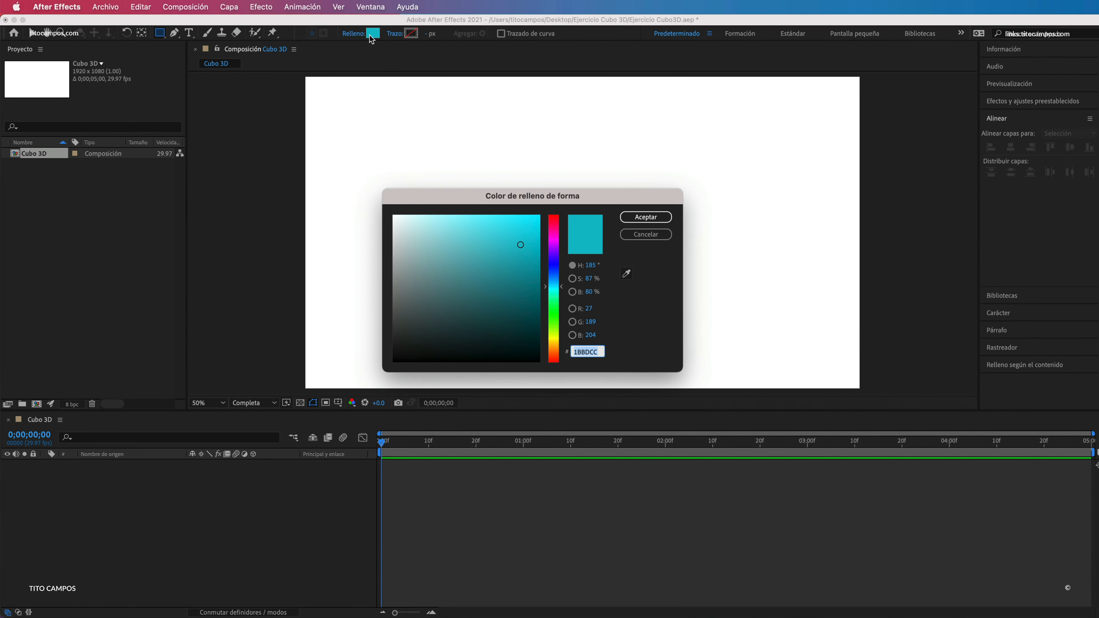
{"action": "left_click_drag", "start_coordinate": [522, 243], "coordinate": [529, 235]}
{"action": "left_click", "coordinate": [636, 221]}
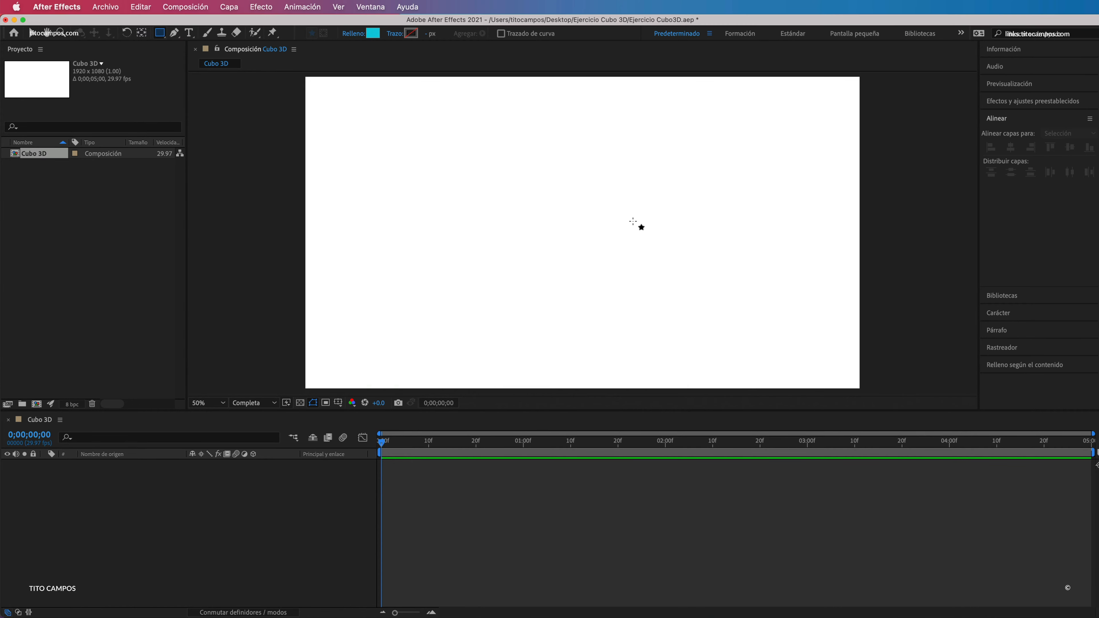
{"action": "left_click", "coordinate": [394, 34]}
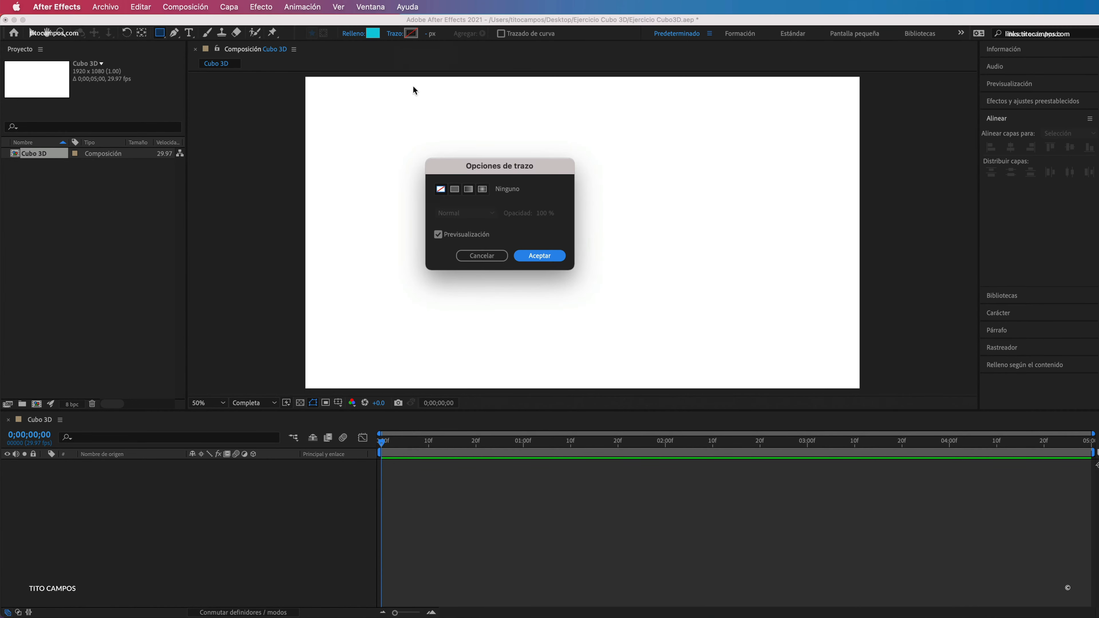
{"action": "left_click", "coordinate": [525, 255]}
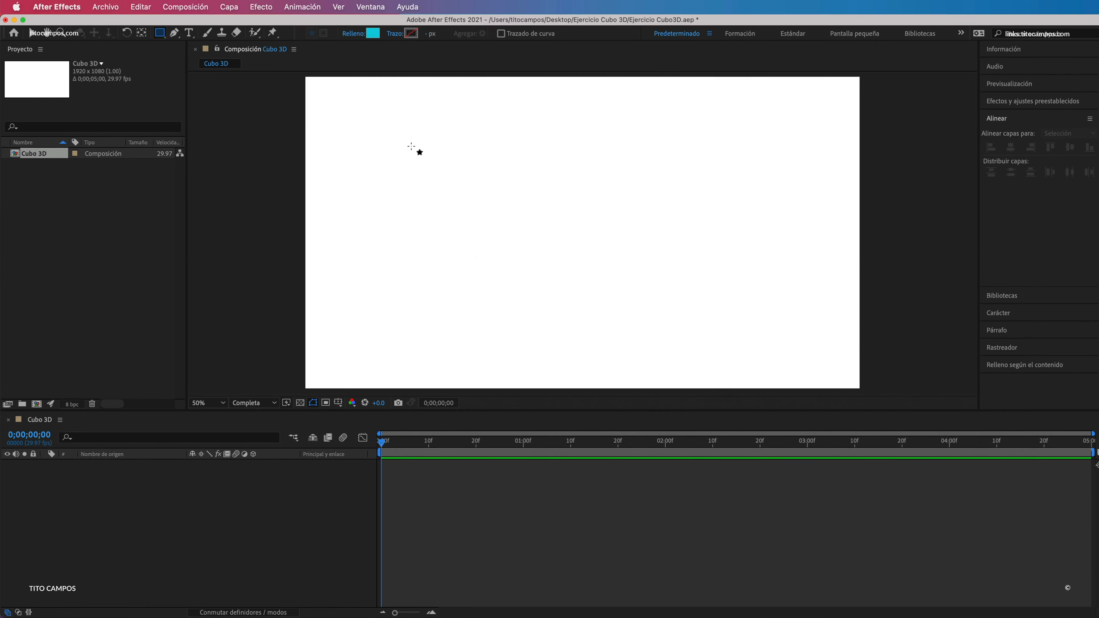
{"action": "left_click_drag", "start_coordinate": [402, 147], "coordinate": [489, 236]}
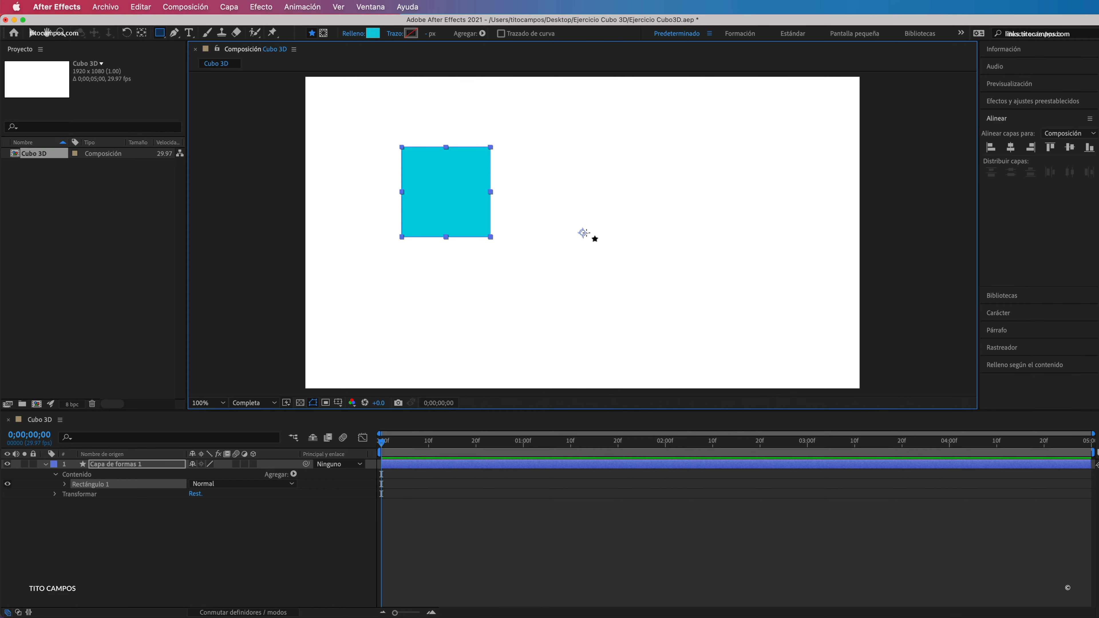
- Centre the anchor point within the cyan rectangle and move the shape closer to the middle of the composition
{"action": "left_click", "coordinate": [143, 35]}
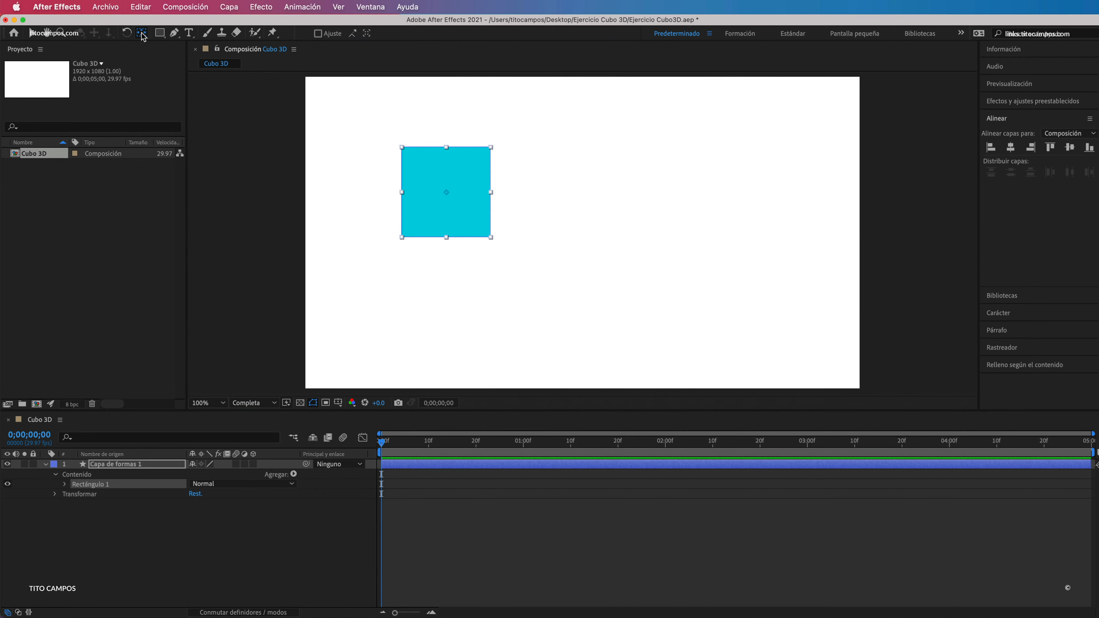
{"action": "left_click", "coordinate": [38, 35]}
{"action": "left_click_drag", "start_coordinate": [449, 196], "coordinate": [518, 231]}
{"action": "left_click", "coordinate": [437, 229]}
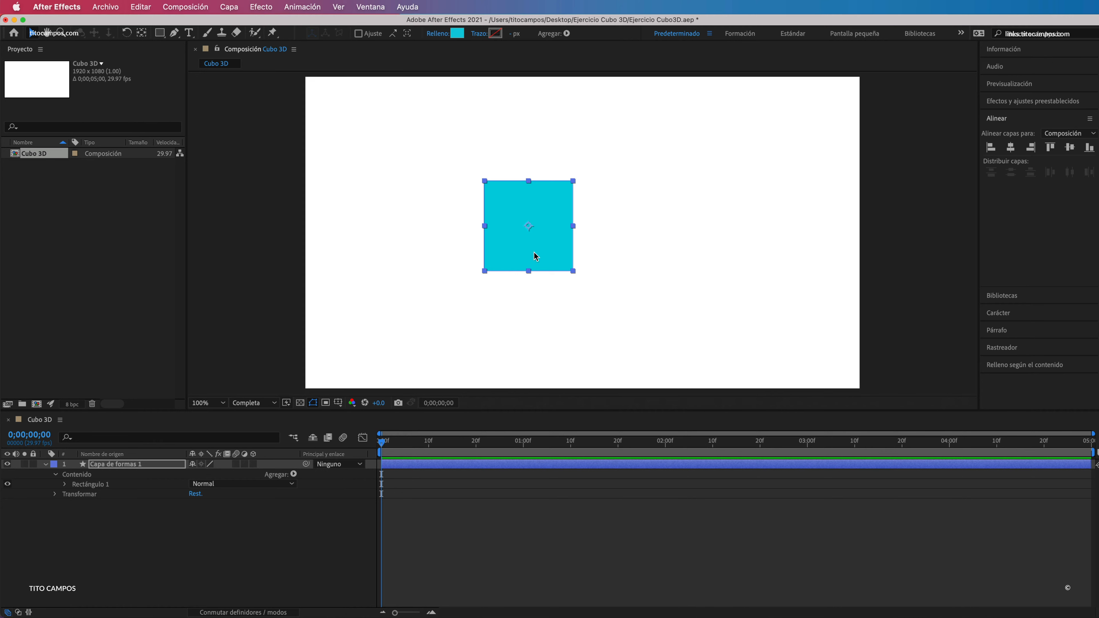
- Align the cyan rectangle to the composition's horizontal and vertical centre
{"action": "left_click", "coordinate": [370, 7]}
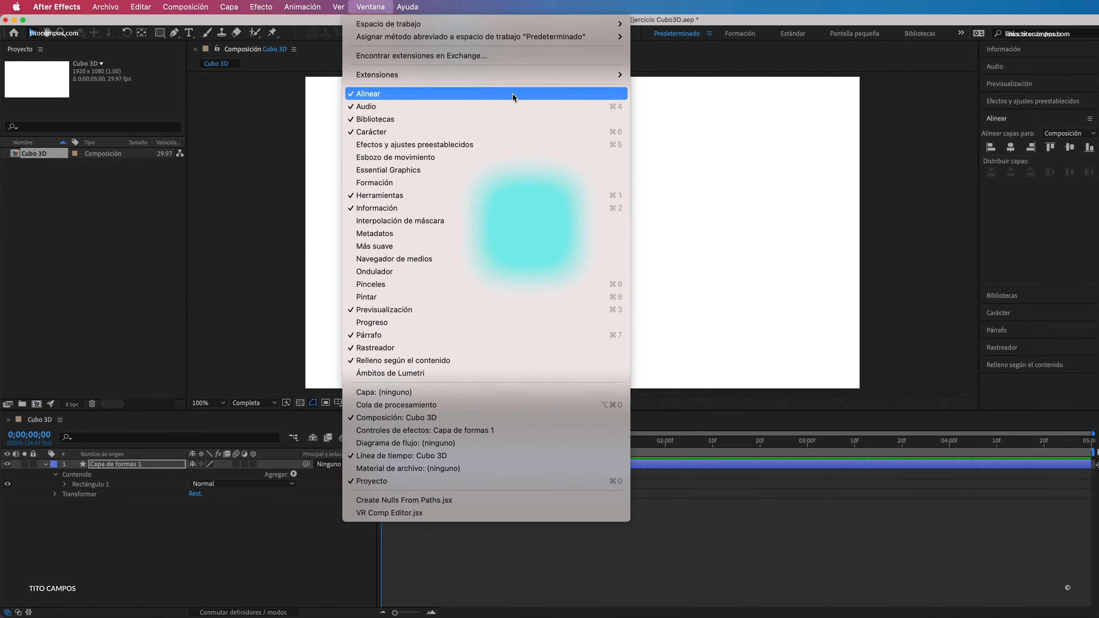
{"action": "left_click", "coordinate": [693, 129]}
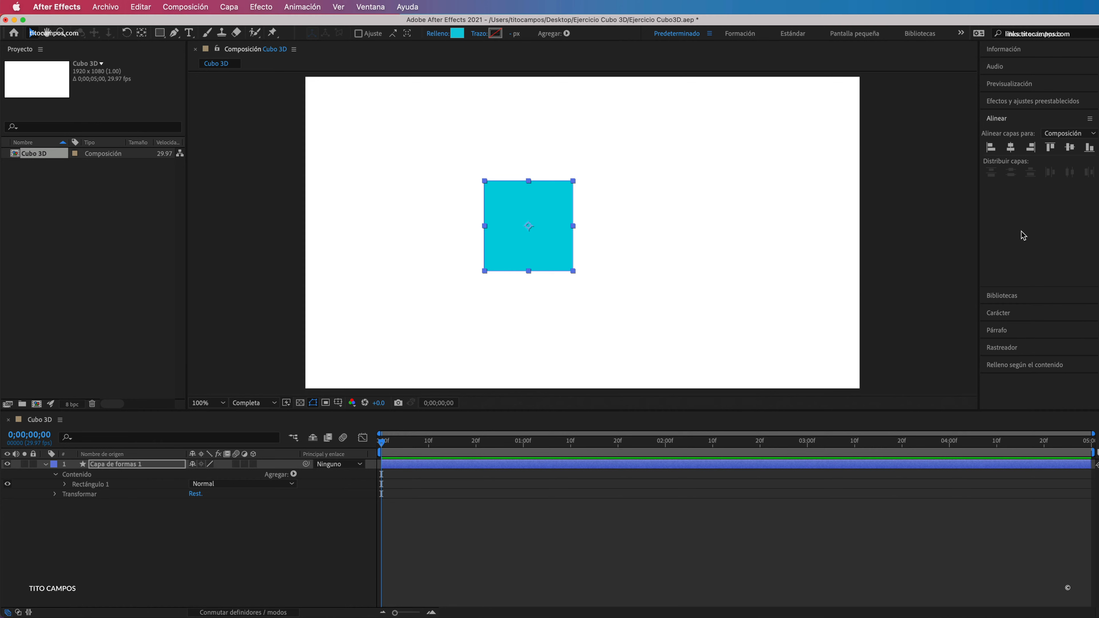
{"action": "left_click", "coordinate": [1010, 148]}
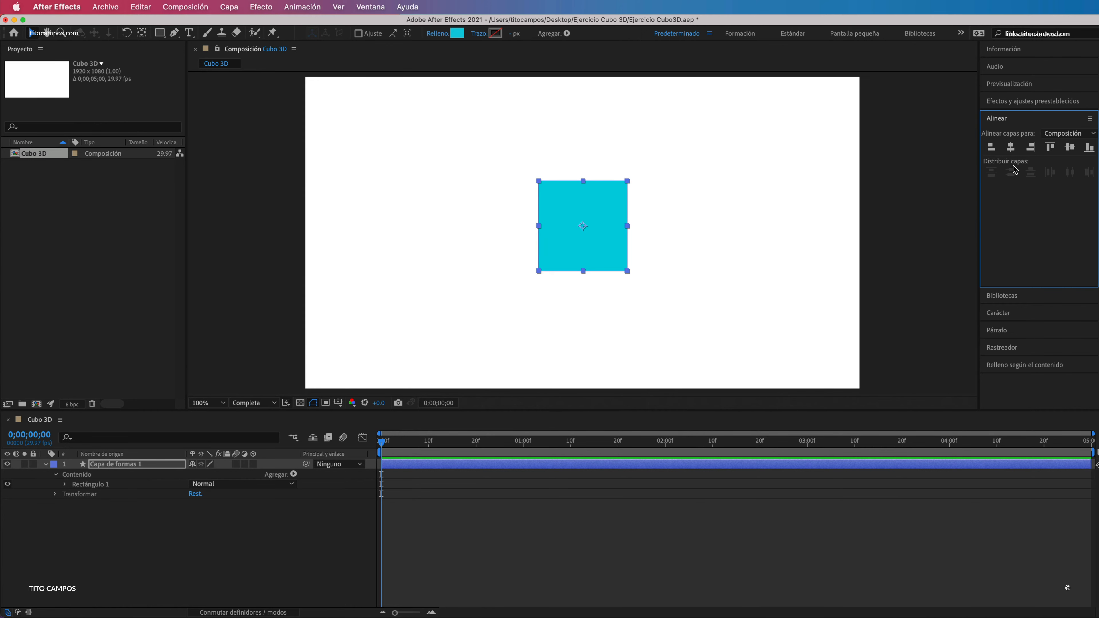
{"action": "left_click", "coordinate": [1070, 150]}
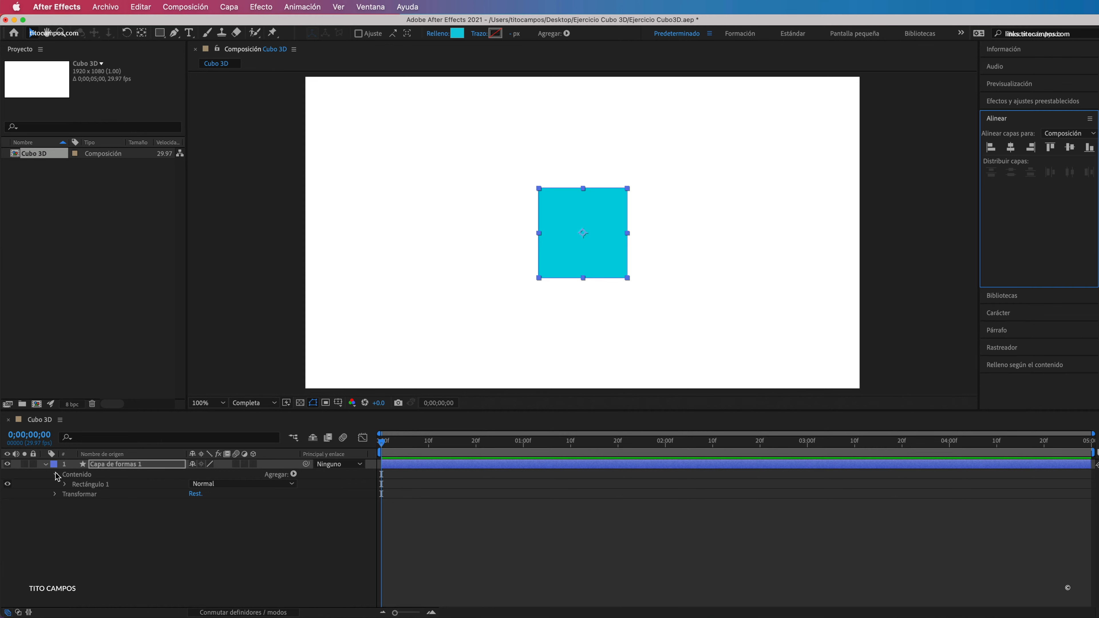
- Unlink the rectangle path's size proportions and set its size to 200 × 200
{"action": "left_click", "coordinate": [81, 475]}
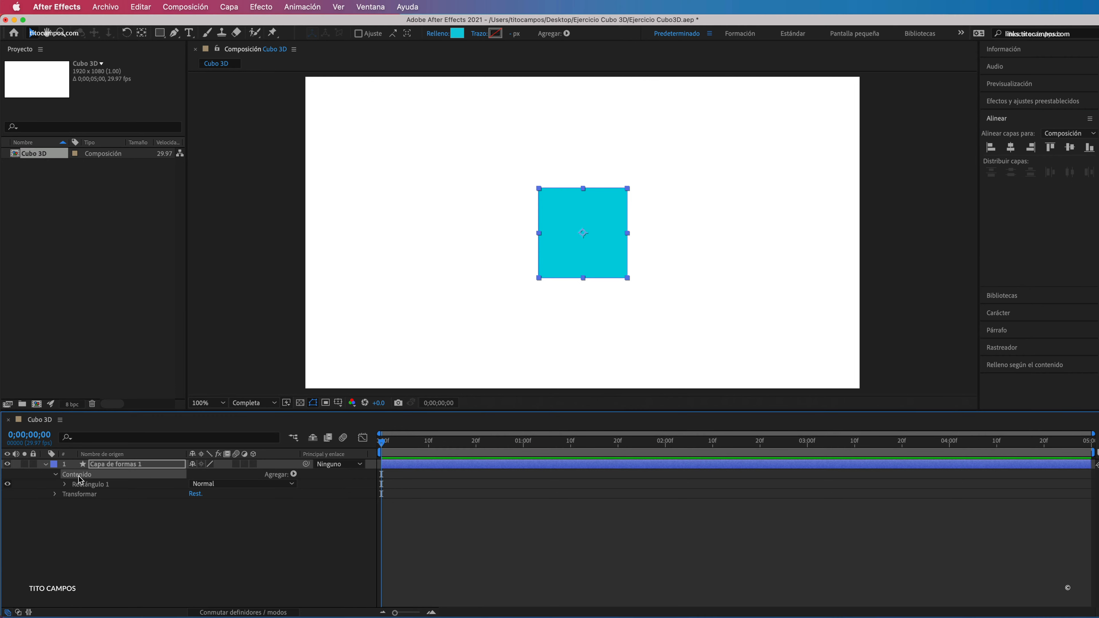
{"action": "left_click", "coordinate": [64, 485]}
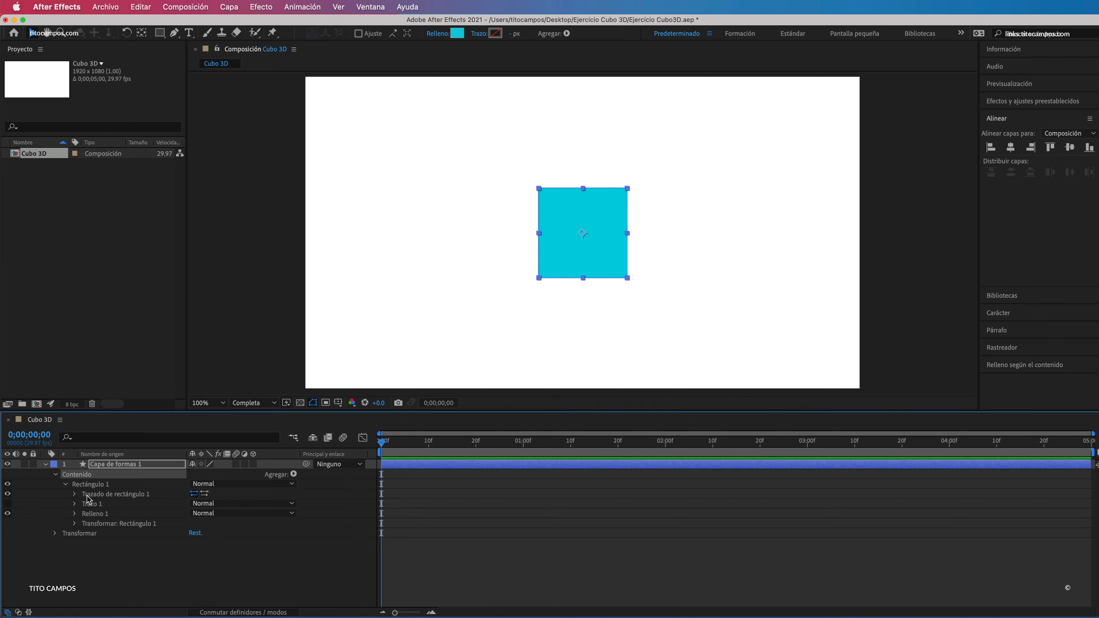
{"action": "left_click", "coordinate": [75, 494]}
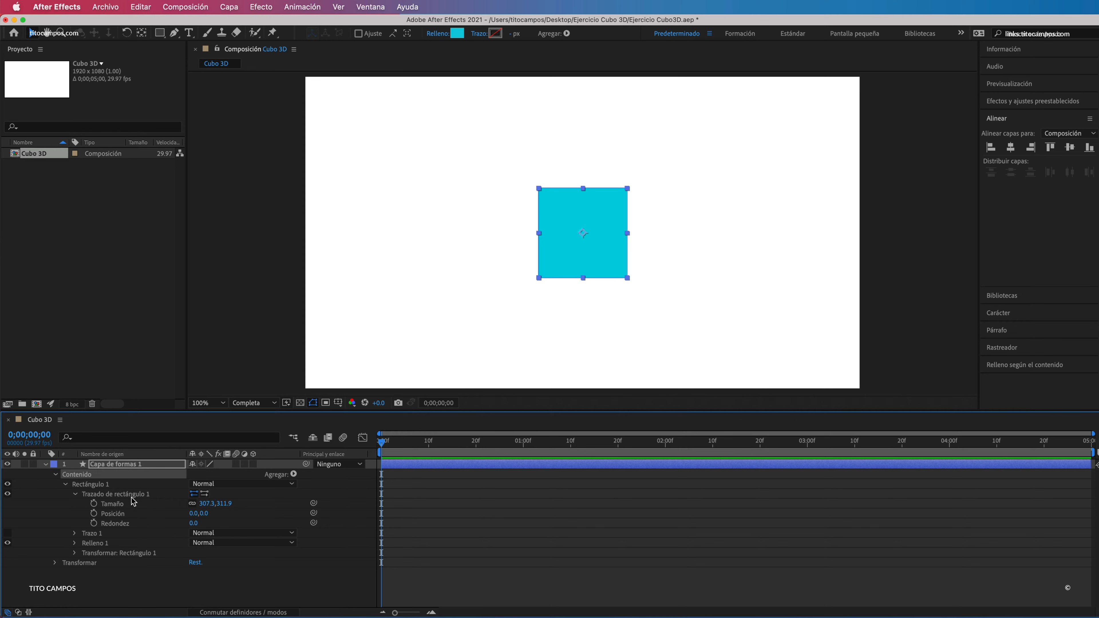
{"action": "left_click", "coordinate": [192, 504]}
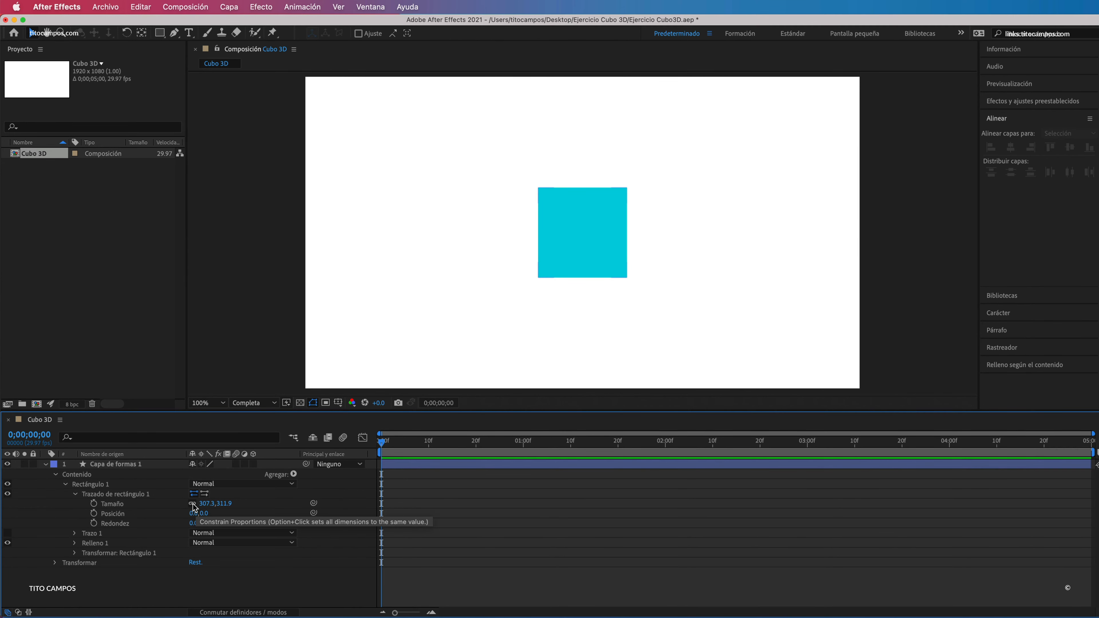
{"action": "left_click", "coordinate": [212, 506]}
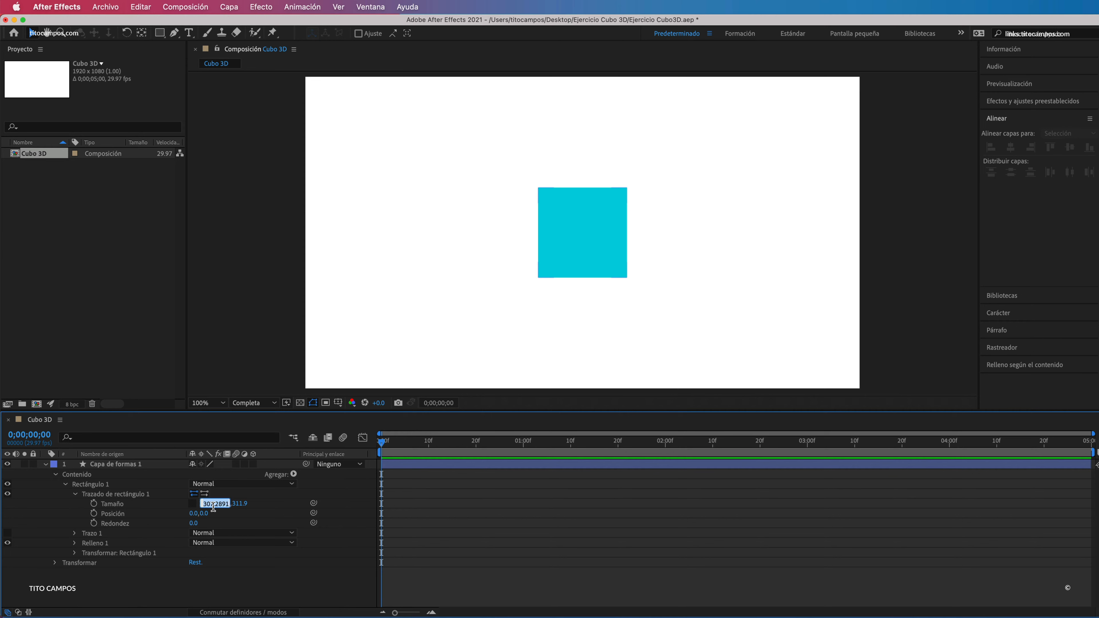
{"action": "type", "text": "200"}
{"action": "key", "text": "Return"}
{"action": "left_click", "coordinate": [229, 506]}
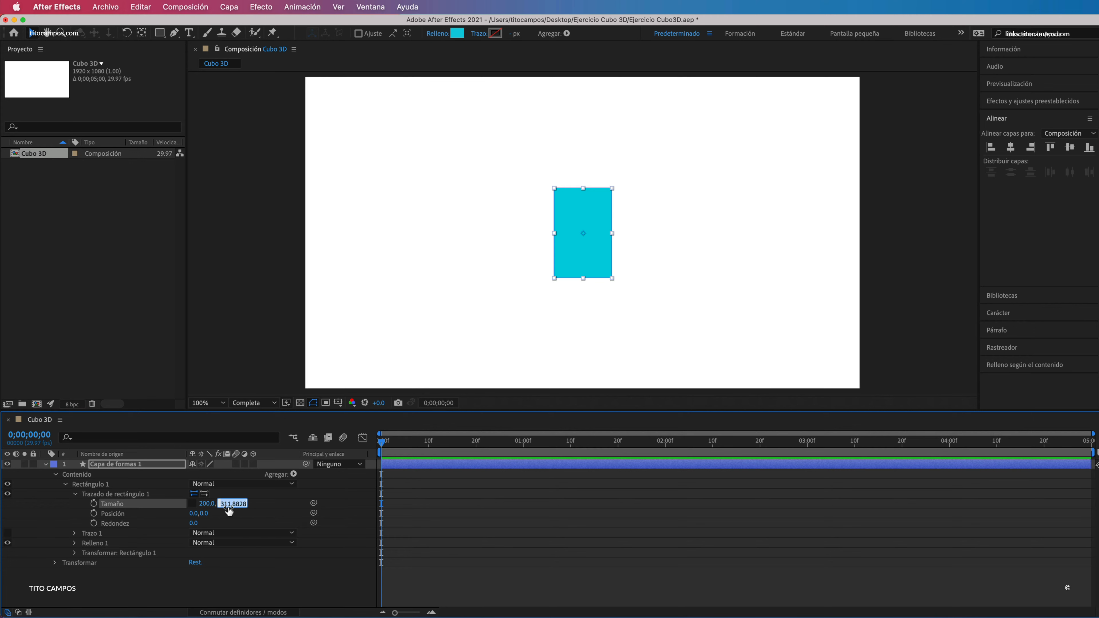
{"action": "type", "text": "200"}
{"action": "key", "text": "Return"}
{"action": "key", "text": "u"}
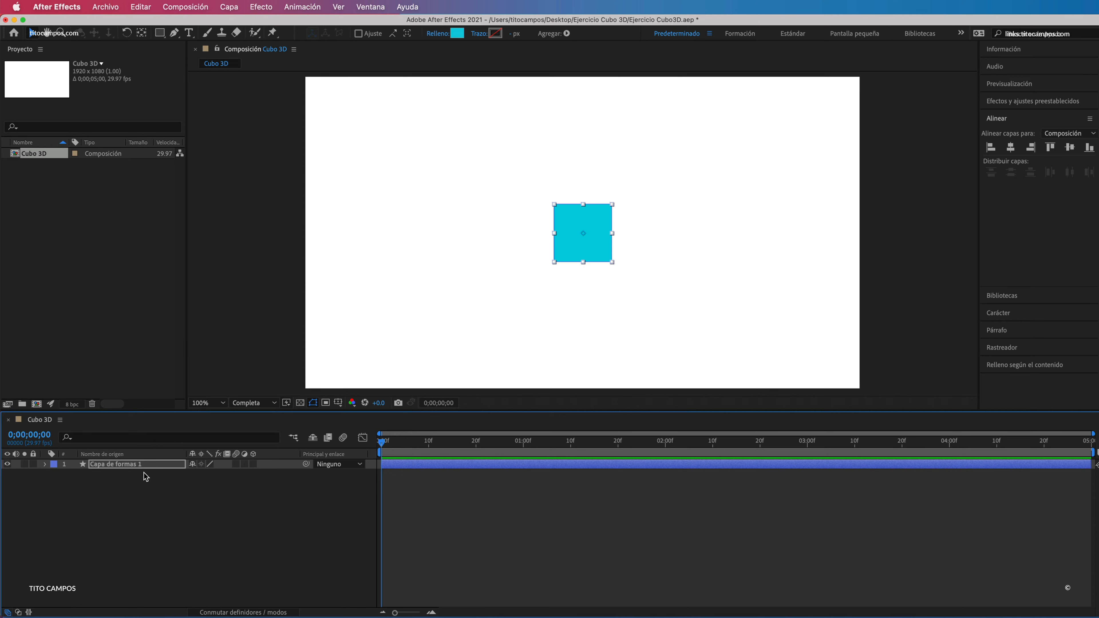
- Duplicate the cyan square's layer as a copy with a blue 0F5BDD fill and save the project
{"action": "left_click", "coordinate": [158, 465]}
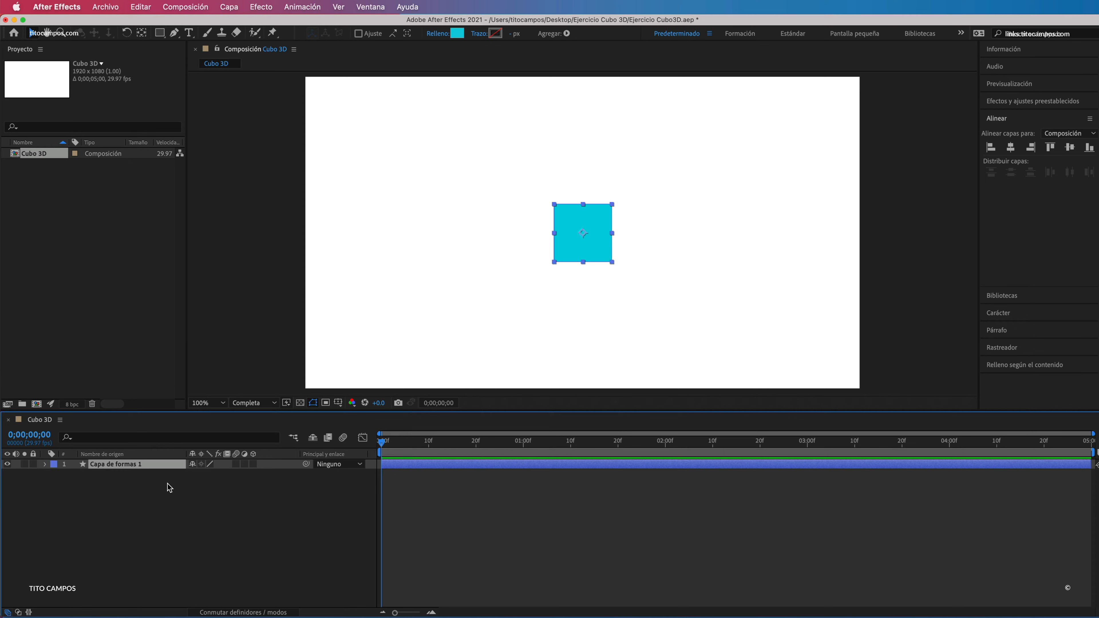
{"action": "key", "text": "super+d"}
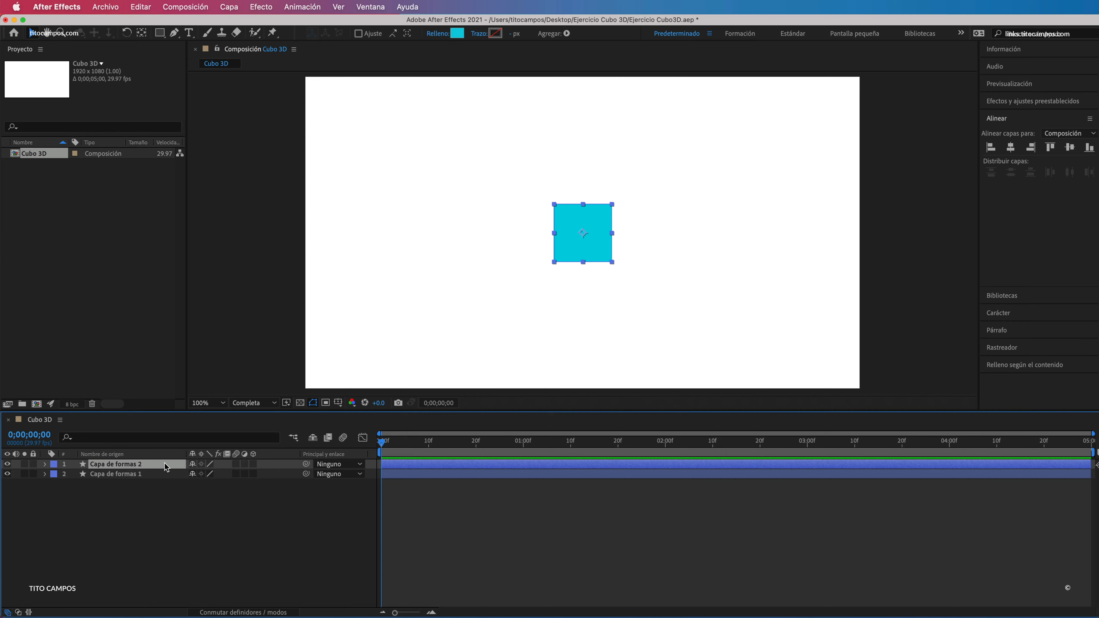
{"action": "left_click", "coordinate": [459, 37]}
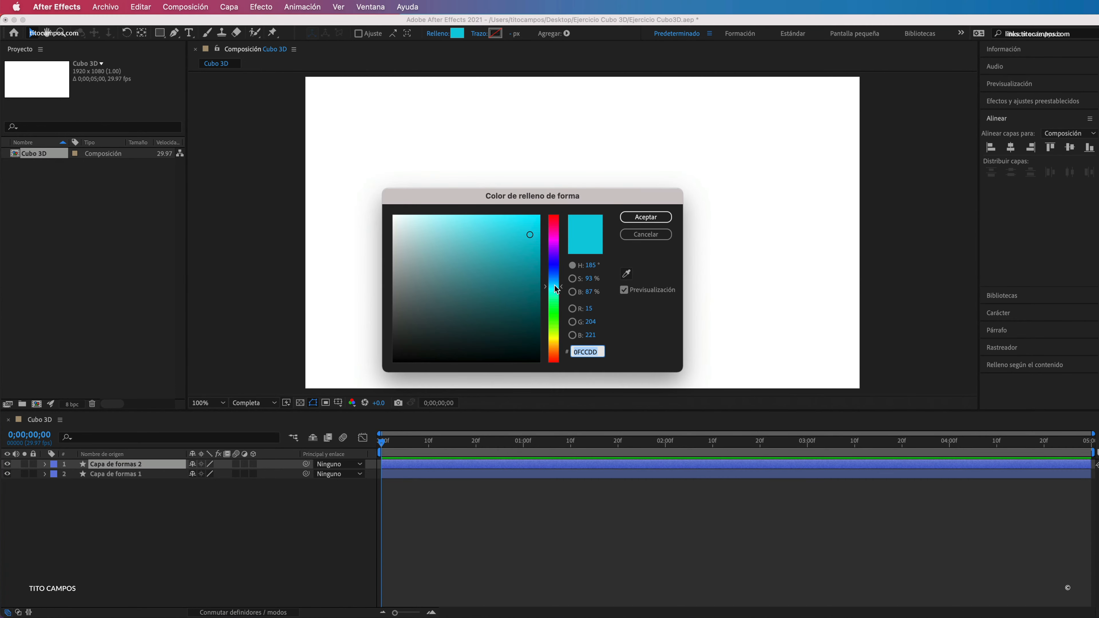
{"action": "left_click_drag", "start_coordinate": [561, 287], "coordinate": [561, 273]}
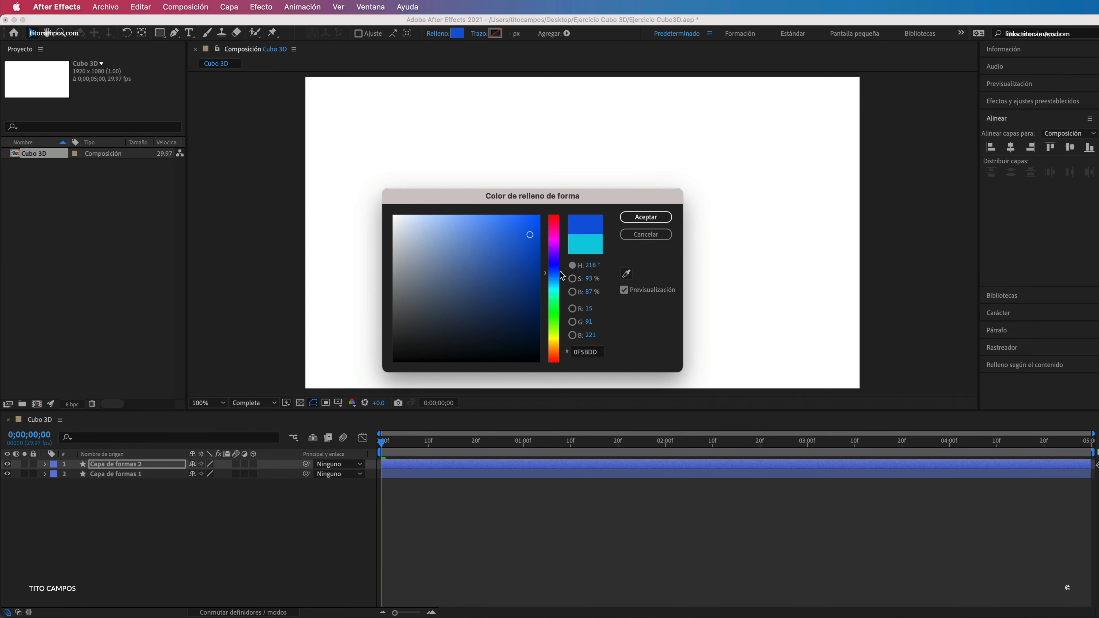
{"action": "left_click", "coordinate": [653, 217]}
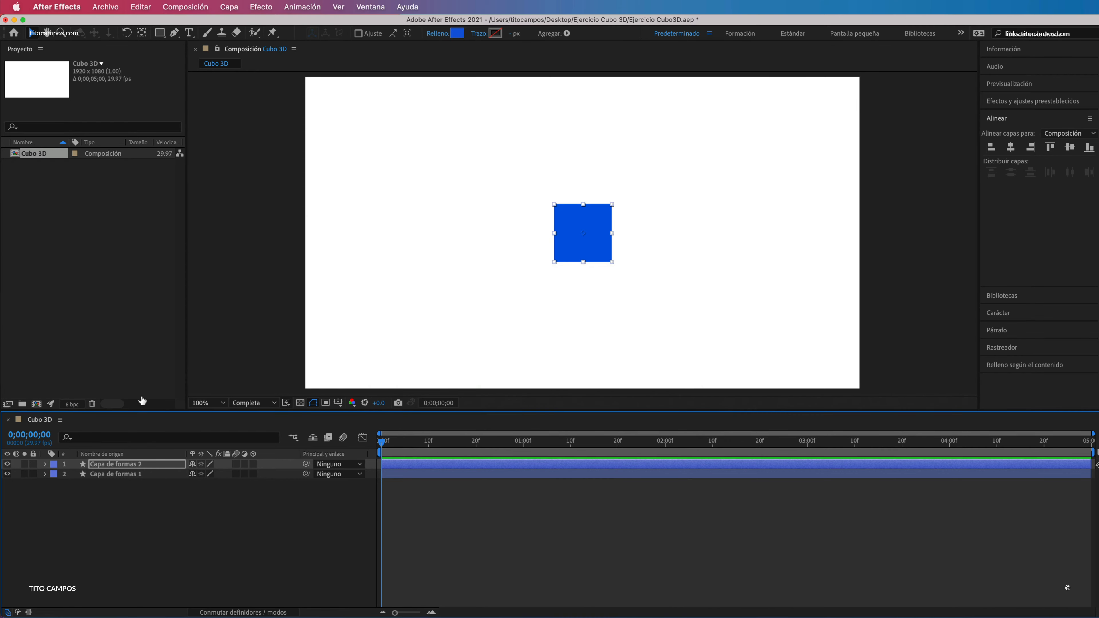
{"action": "key", "text": "super+s"}
{"action": "left_click", "coordinate": [457, 33]}
{"action": "left_click", "coordinate": [553, 252]}
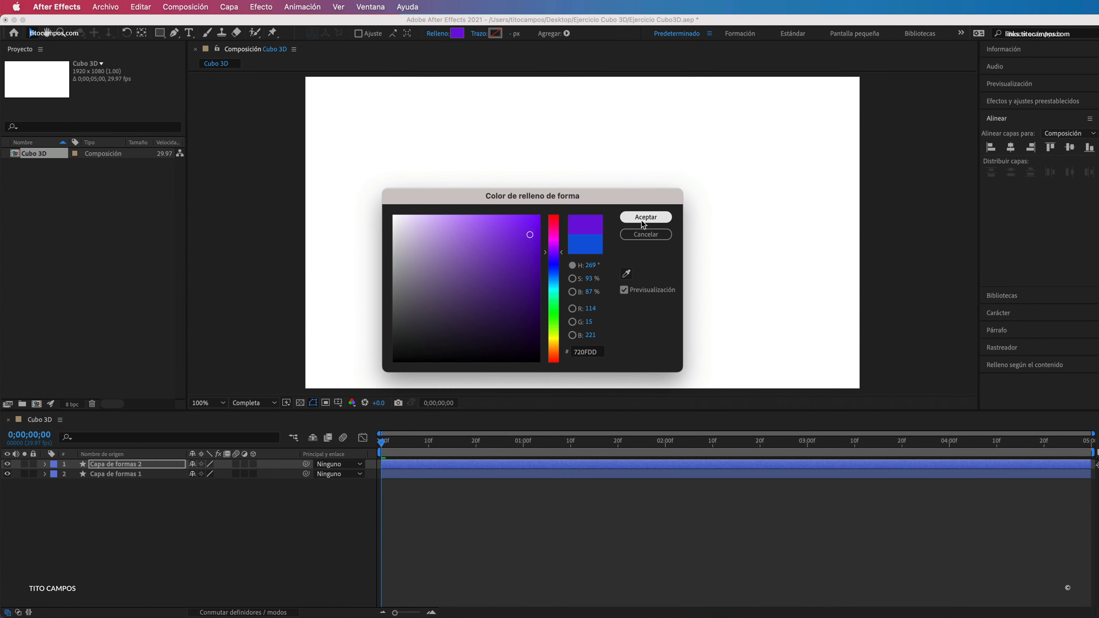
{"action": "left_click", "coordinate": [643, 217]}
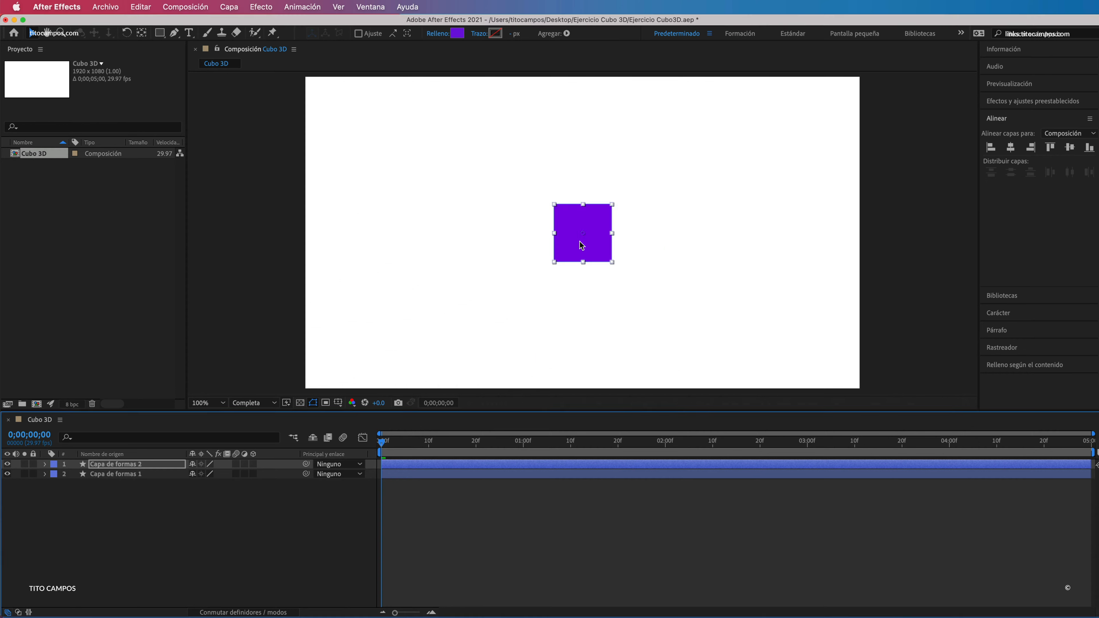
{"action": "key", "text": "super+z"}
- Duplicate the blue square's layer and give the copy a purple 970FDD fill
{"action": "left_click", "coordinate": [170, 468]}
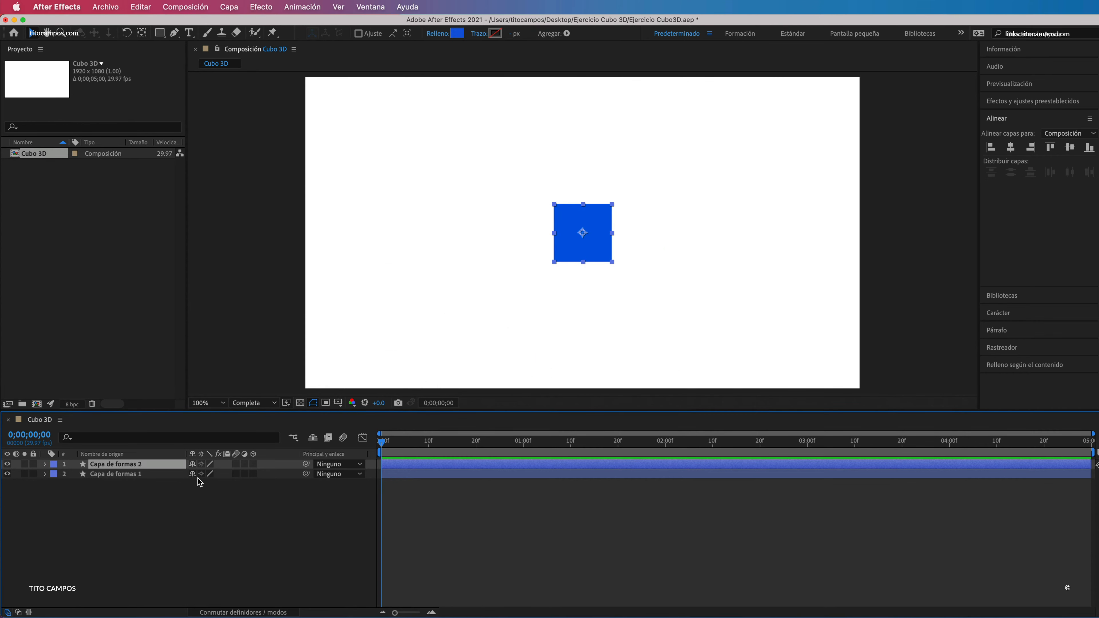
{"action": "key", "text": "super+d"}
{"action": "left_click", "coordinate": [456, 34]}
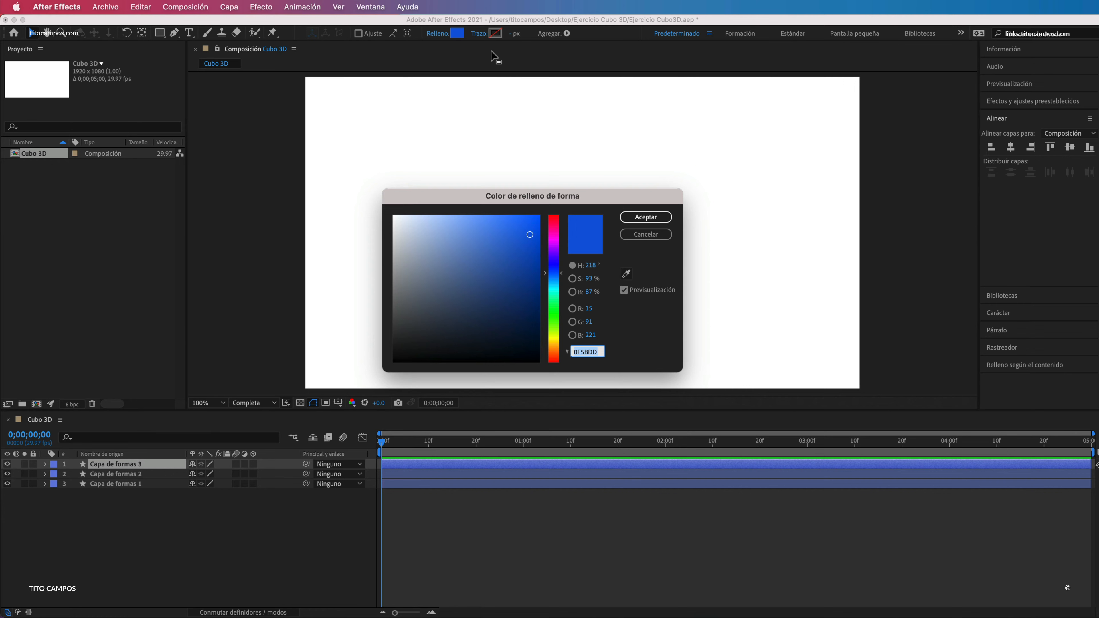
{"action": "left_click", "coordinate": [554, 248]}
{"action": "left_click", "coordinate": [645, 217]}
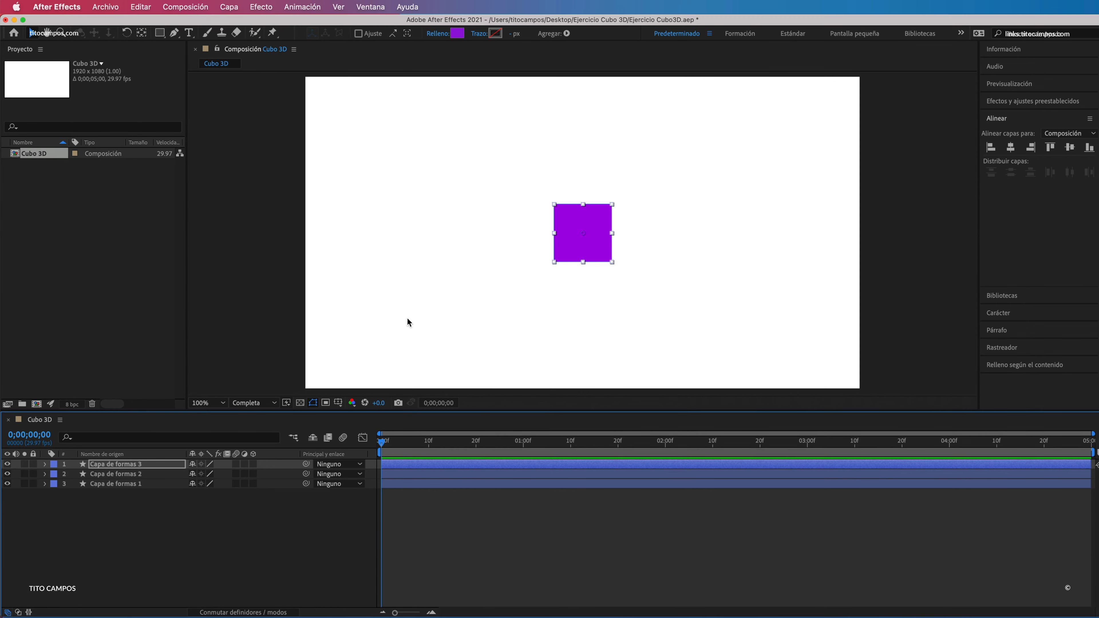
- Duplicate the purple square's layer and change the copy's fill to green
{"action": "left_click", "coordinate": [167, 464]}
{"action": "key", "text": "super+d"}
{"action": "left_click", "coordinate": [457, 33]}
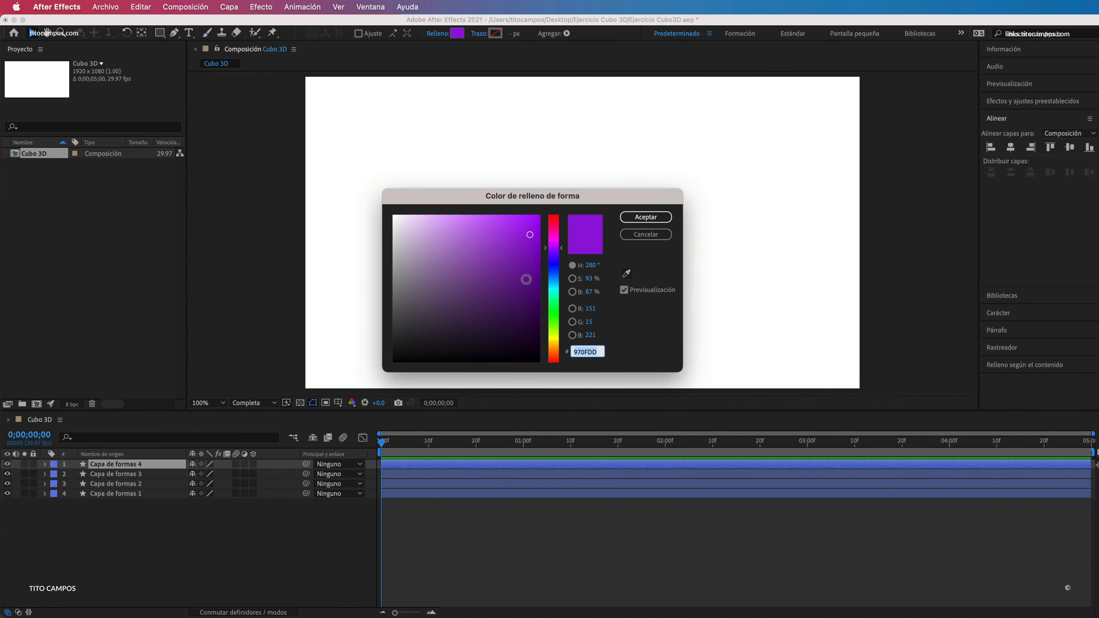
{"action": "left_click", "coordinate": [556, 302]}
{"action": "left_click", "coordinate": [635, 216]}
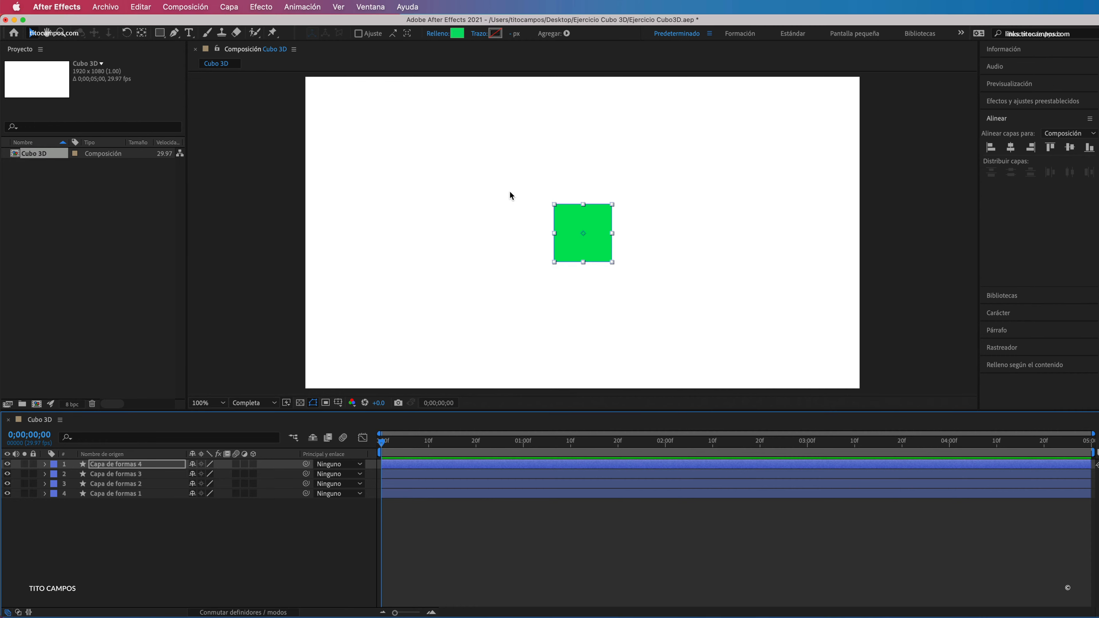
- Duplicate the green square's layer and change the copy's fill to golden yellow
{"action": "left_click", "coordinate": [152, 466]}
{"action": "key", "text": "super+d"}
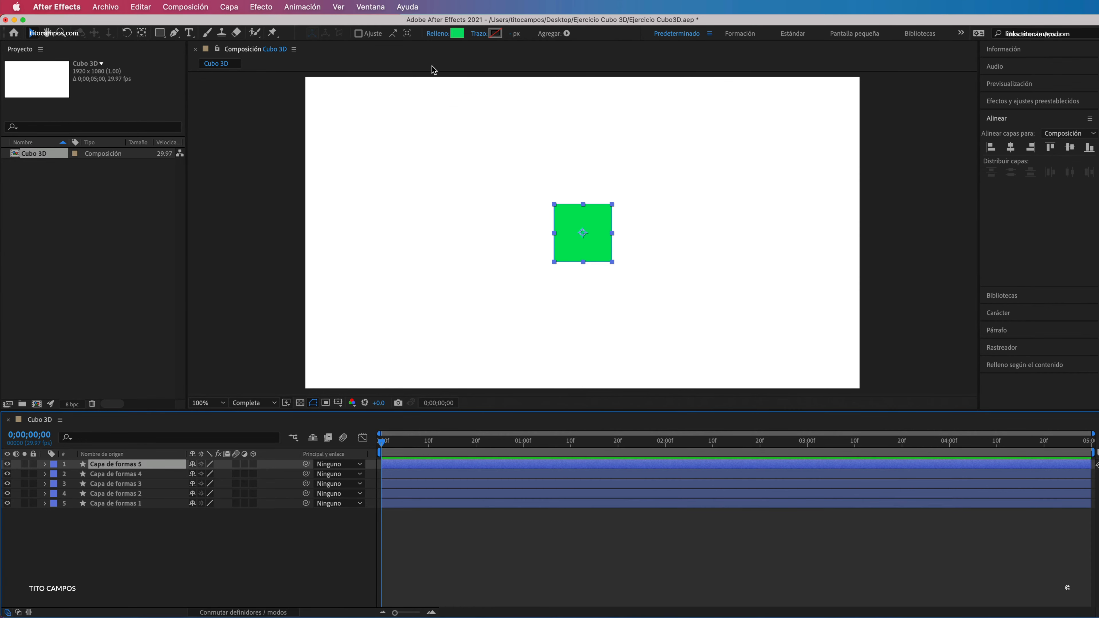
{"action": "left_click", "coordinate": [457, 33]}
{"action": "left_click", "coordinate": [559, 341]}
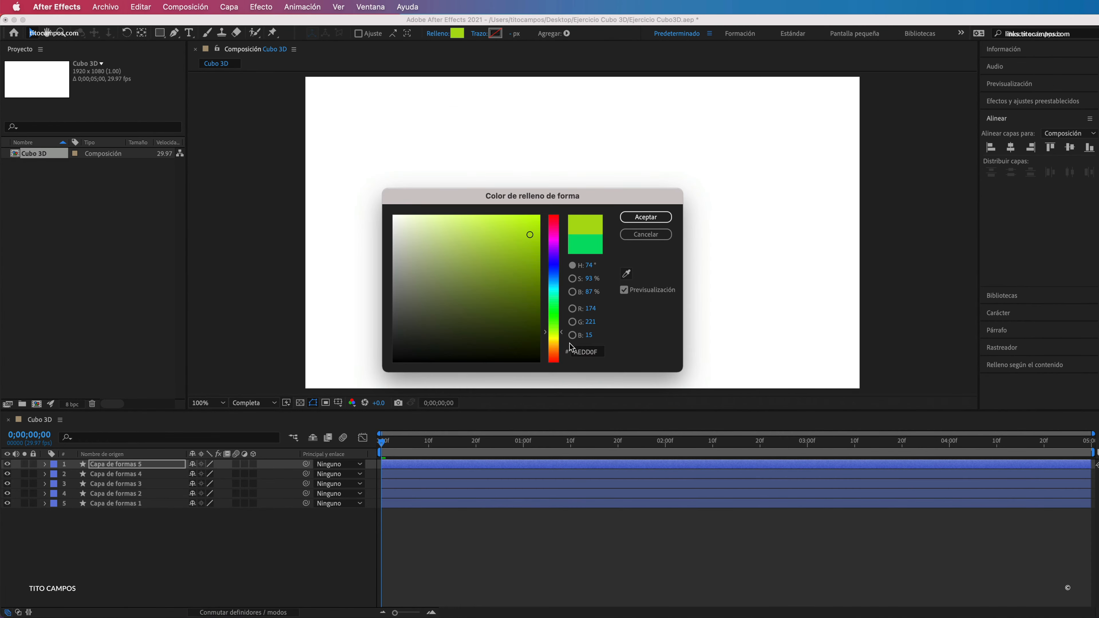
{"action": "left_click", "coordinate": [645, 217]}
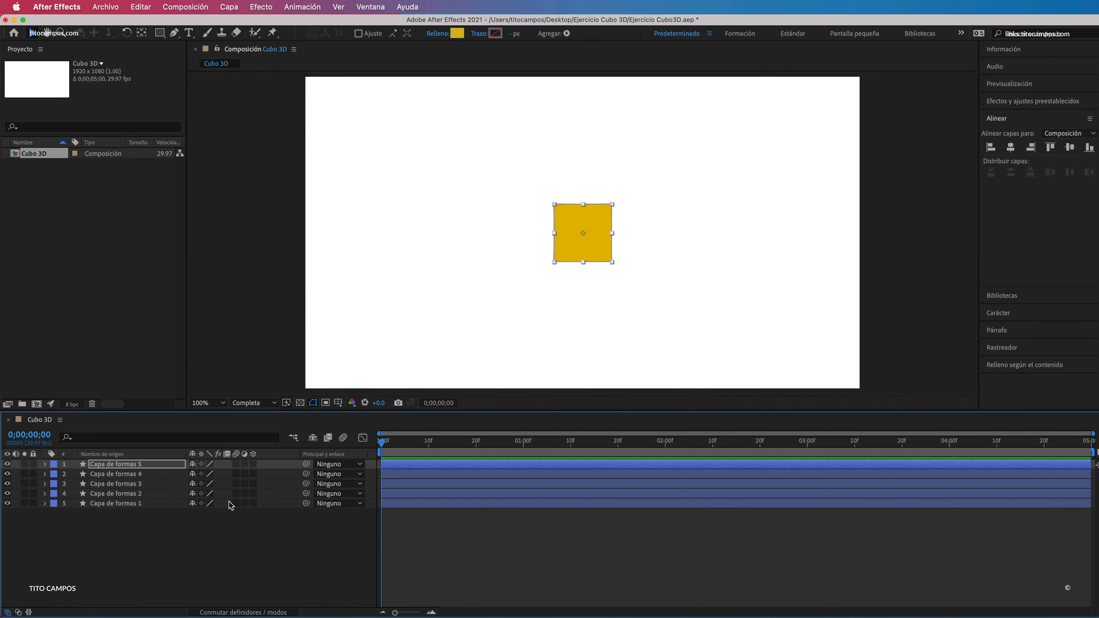
- Duplicate the golden yellow square's layer and change the copy's fill to red
{"action": "left_click", "coordinate": [173, 465]}
{"action": "key", "text": "super+d"}
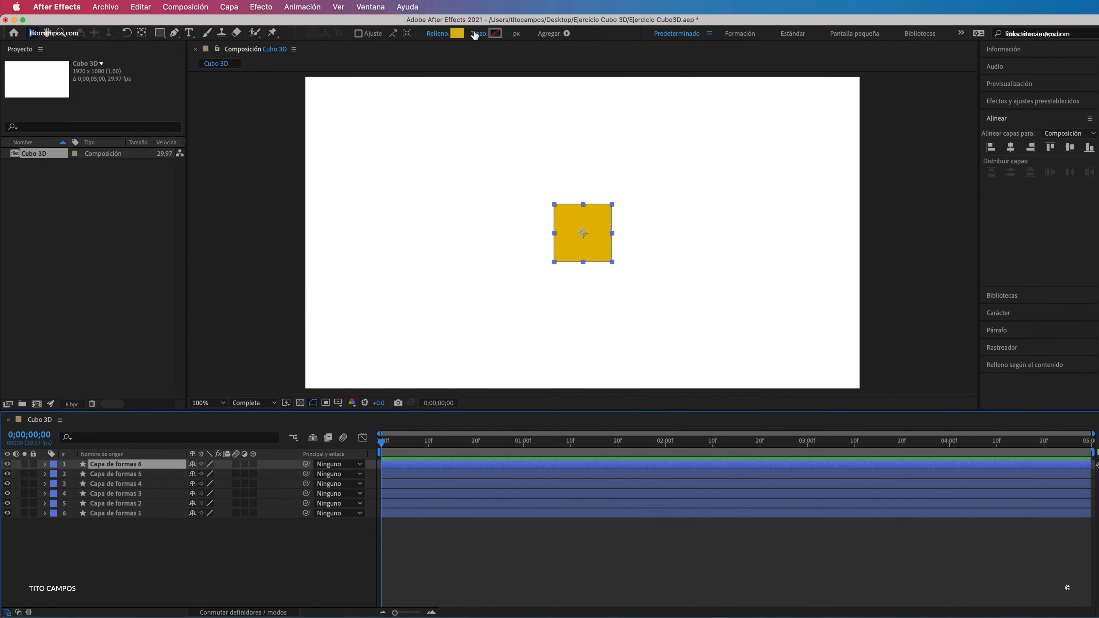
{"action": "left_click", "coordinate": [457, 33]}
{"action": "left_click", "coordinate": [559, 359]}
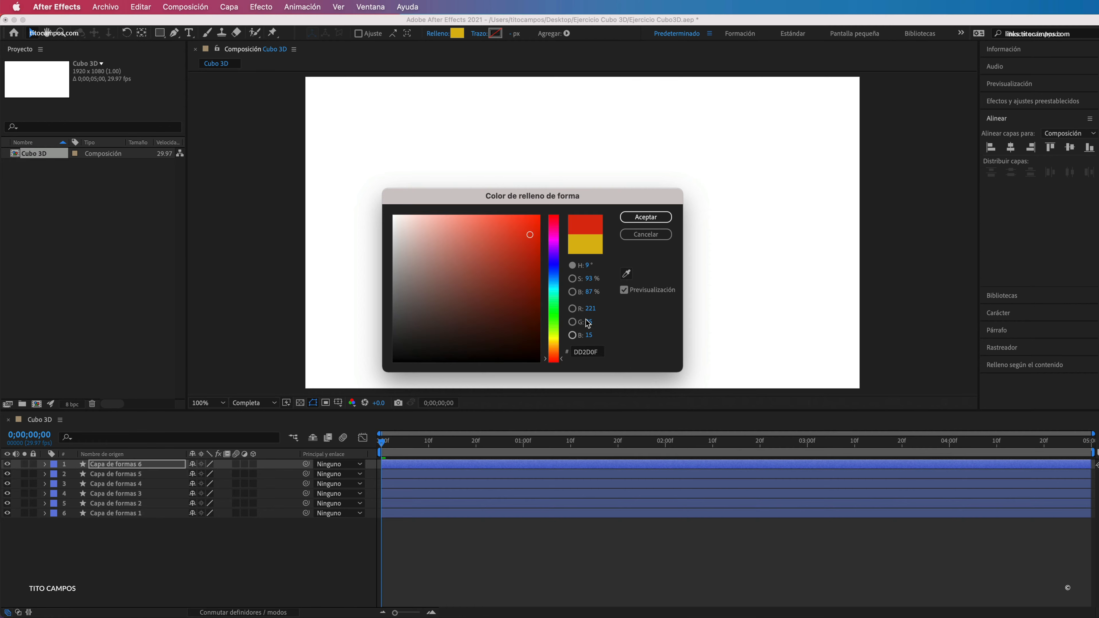
{"action": "left_click", "coordinate": [646, 217]}
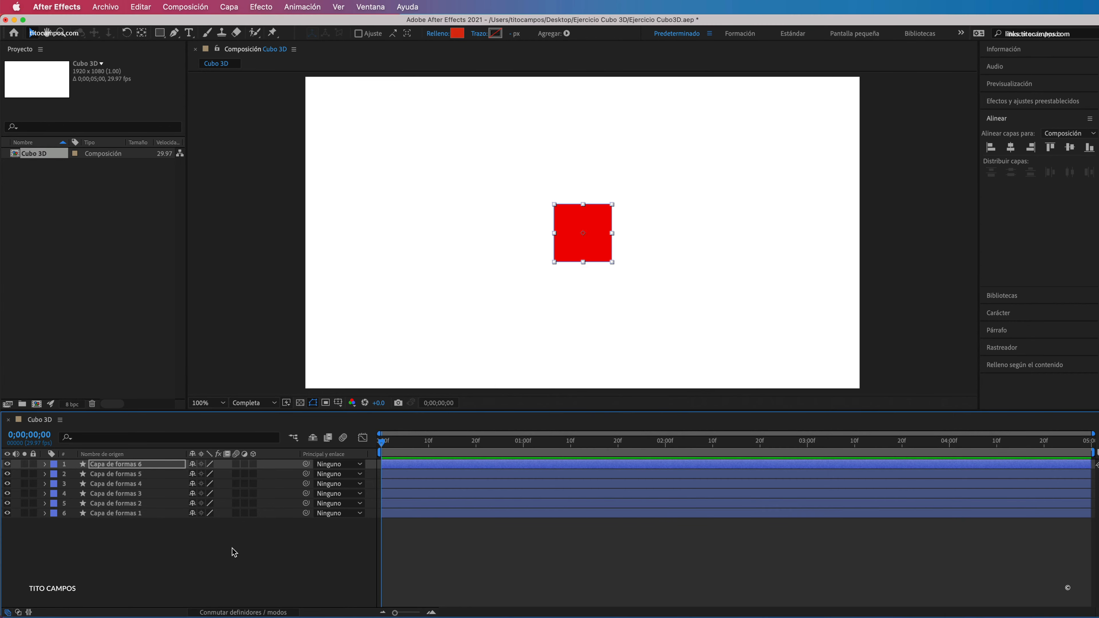
- Save the project and rename the cyan square's layer, Capa de formas 1, as Frontal
{"action": "left_click", "coordinate": [162, 513]}
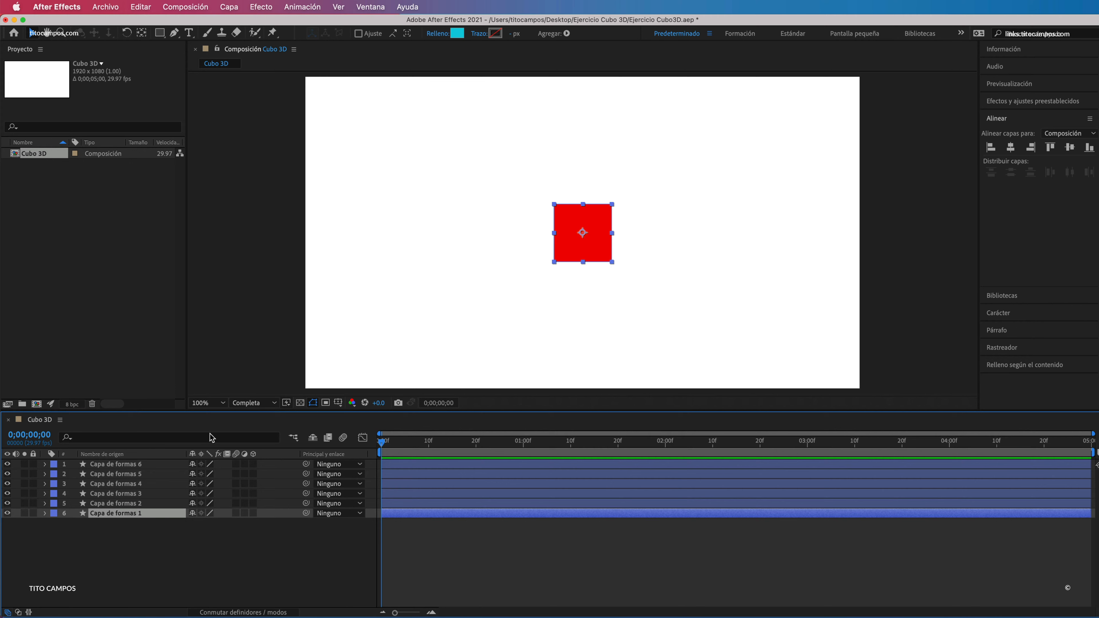
{"action": "key", "text": "super+s"}
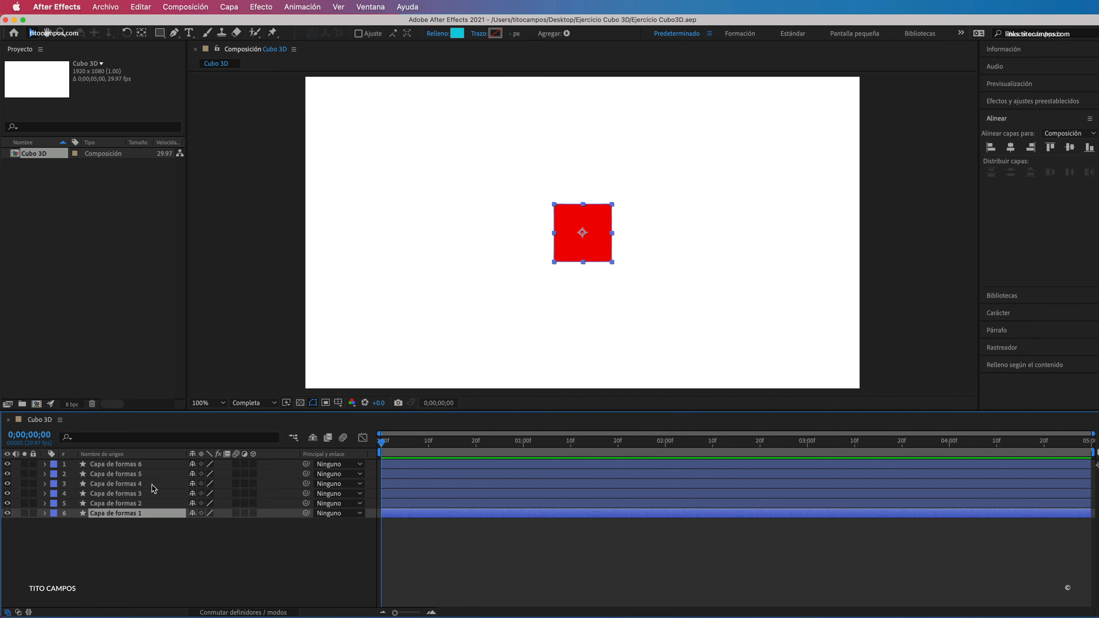
{"action": "key", "text": "Return"}
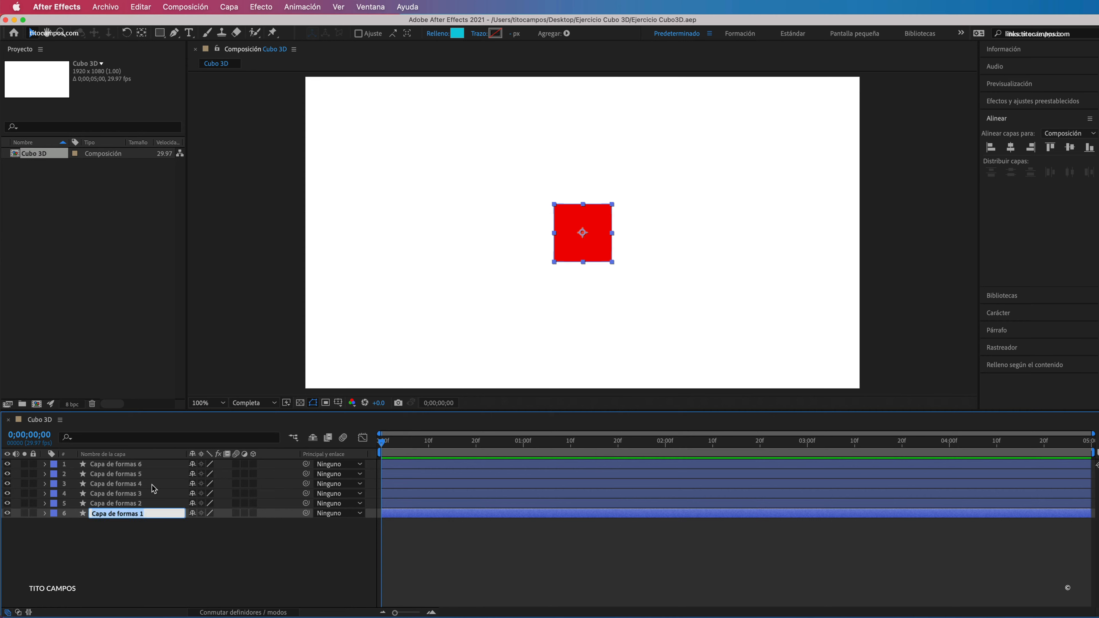
{"action": "type", "text": "Frontal"}
{"action": "key", "text": "Return"}
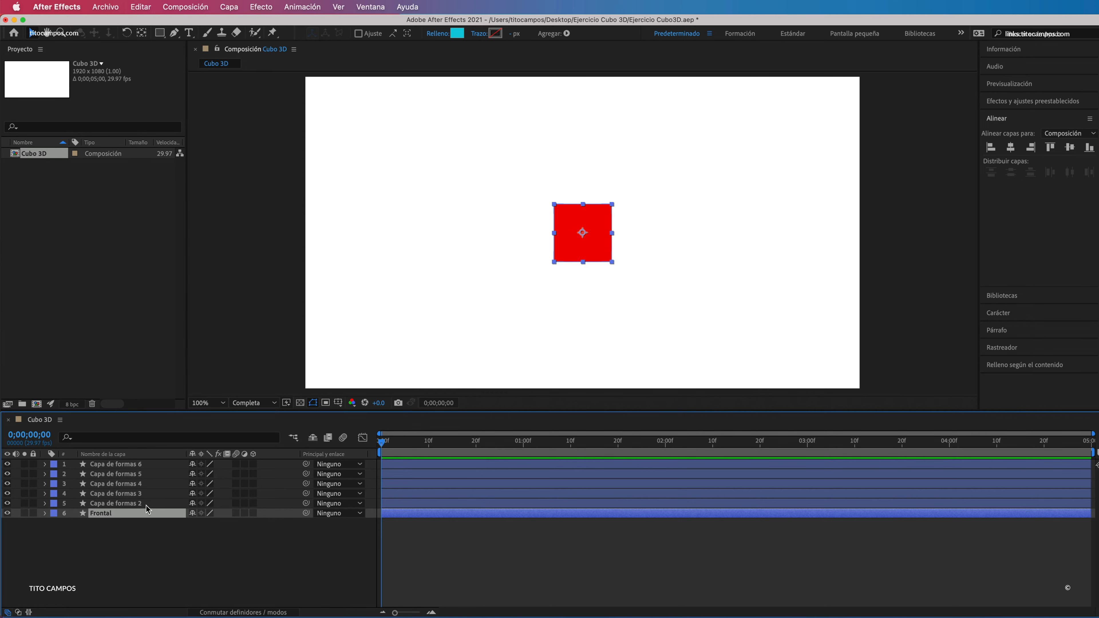
- Rename the blue square's layer as Derecha and the purple square's layer as Izquierda
{"action": "left_click", "coordinate": [156, 504]}
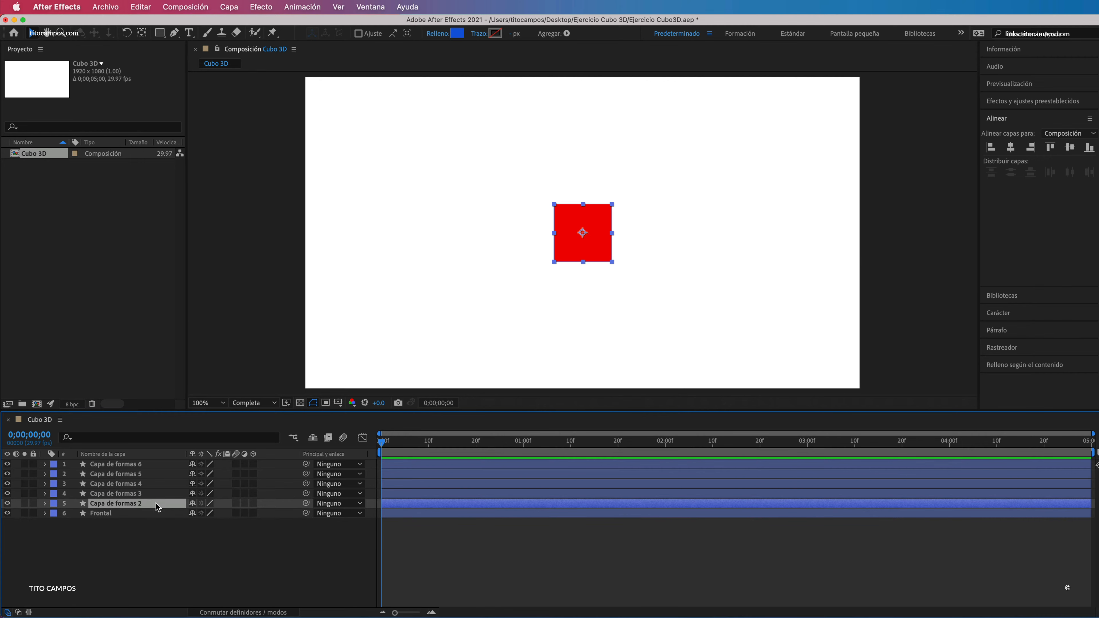
{"action": "key", "text": "Return"}
{"action": "type", "text": "Derecha"}
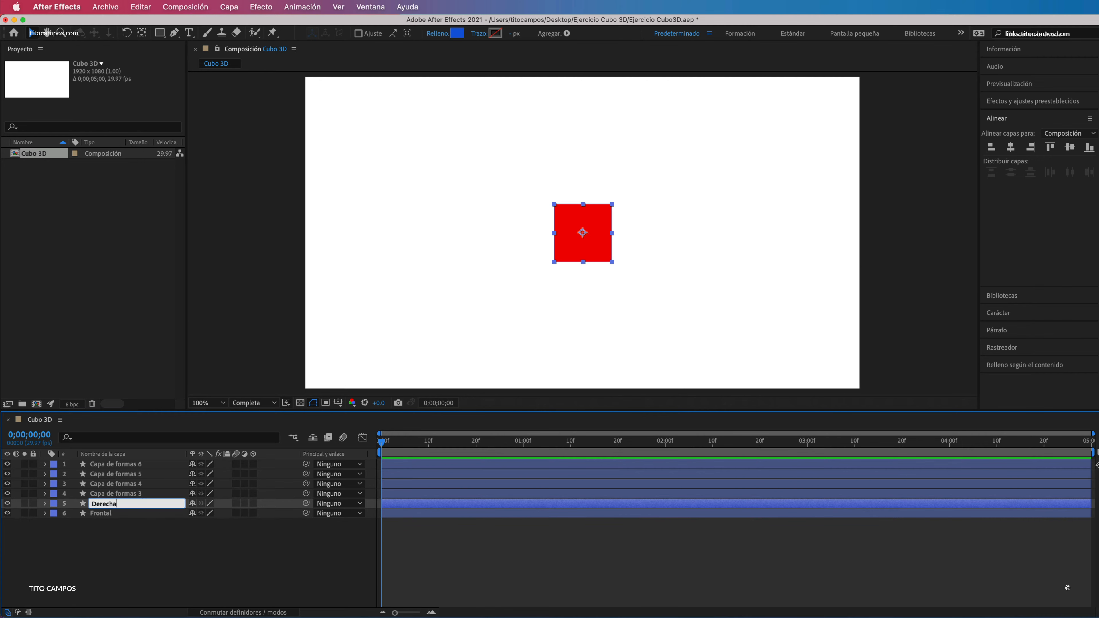
{"action": "key", "text": "Return"}
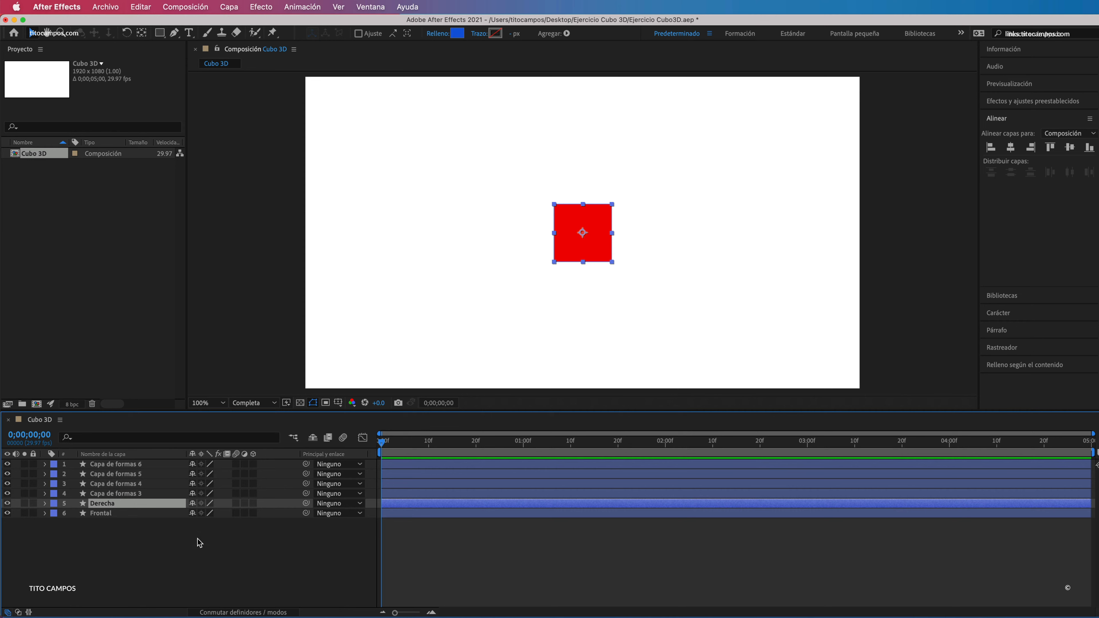
{"action": "left_click", "coordinate": [144, 494]}
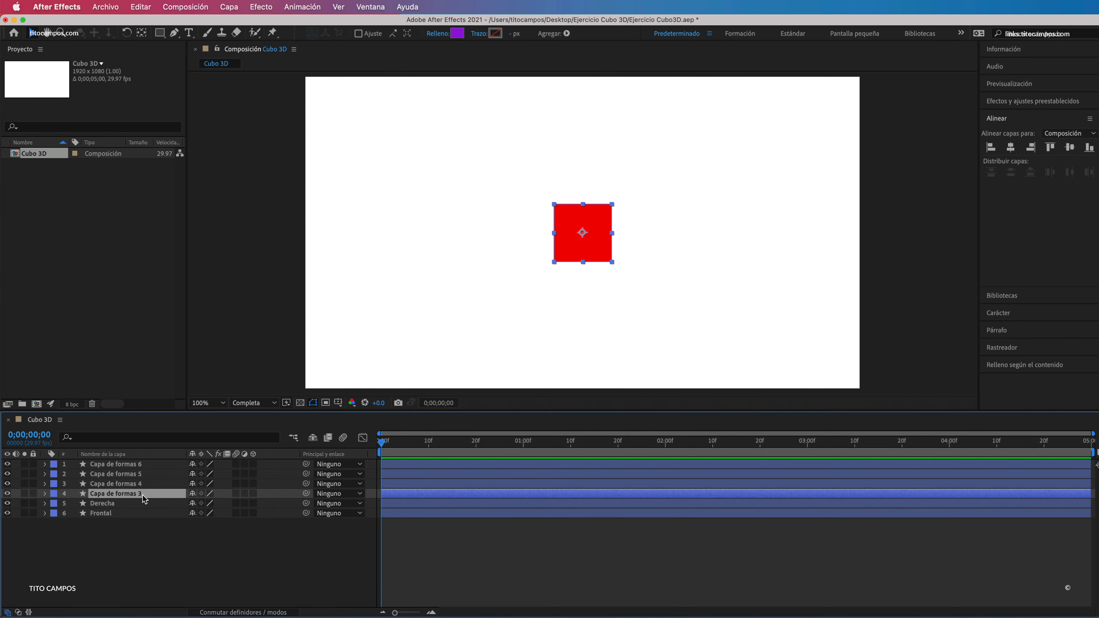
{"action": "key", "text": "Return"}
{"action": "type", "text": "Izquierda"}
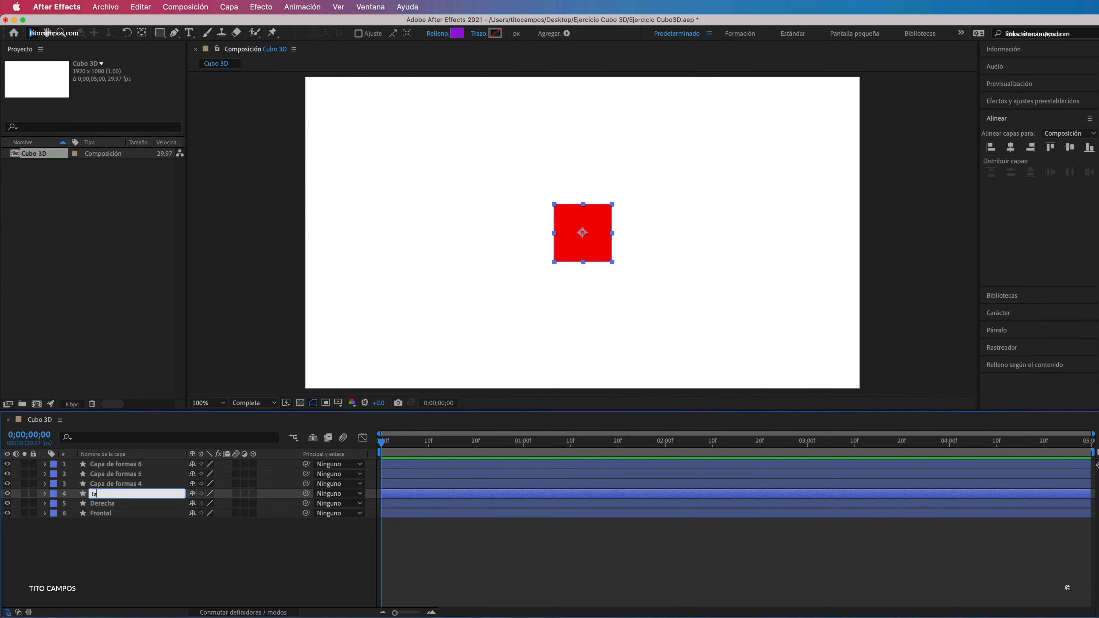
{"action": "key", "text": "Return"}
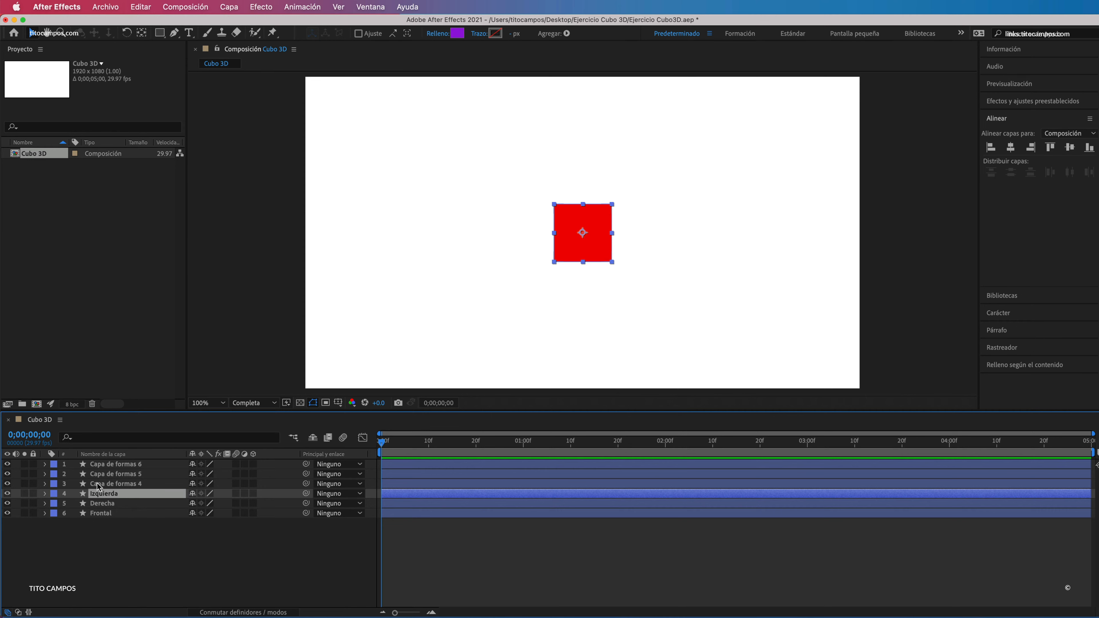
- Rename the green square's layer as Inferior and the golden yellow square's layer as Superior
{"action": "left_click", "coordinate": [124, 485]}
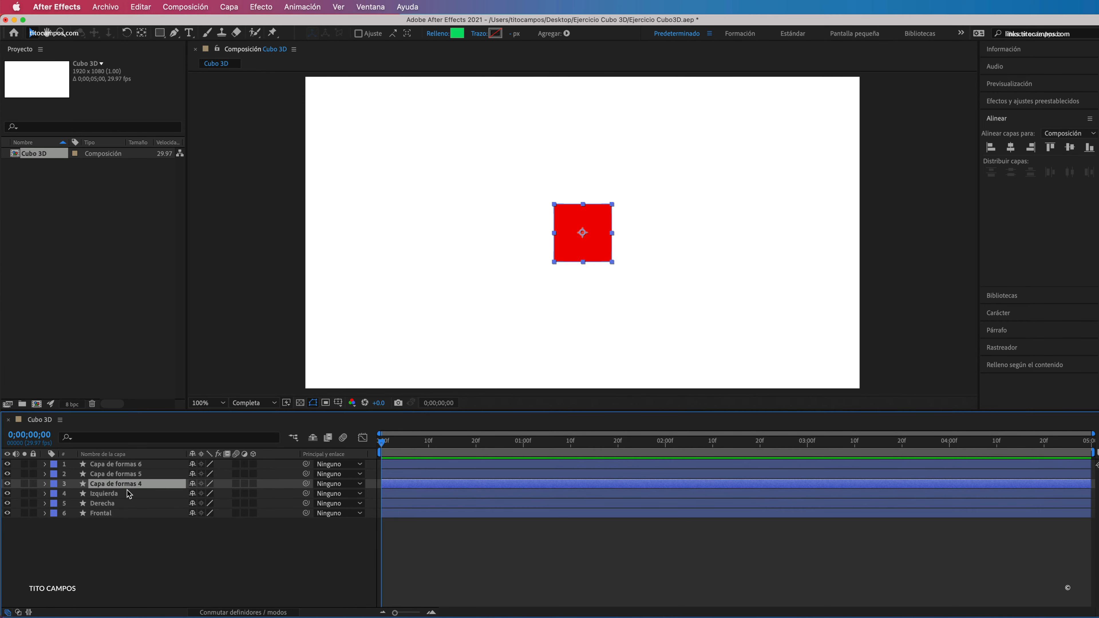
{"action": "key", "text": "Return"}
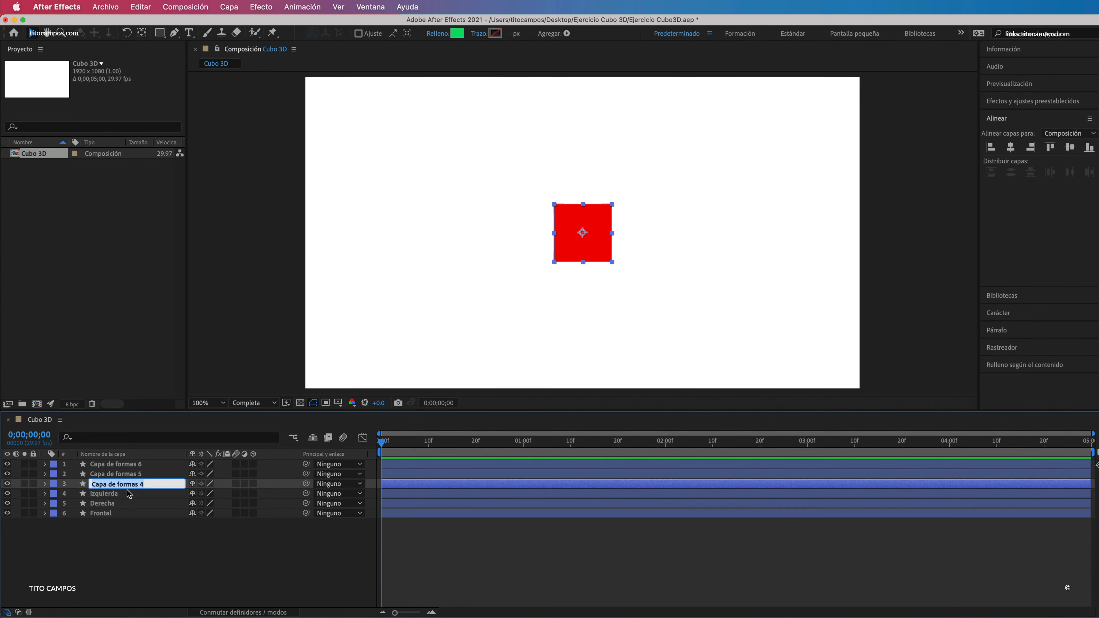
{"action": "type", "text": "Inferior"}
{"action": "key", "text": "Return"}
{"action": "left_click", "coordinate": [145, 475]}
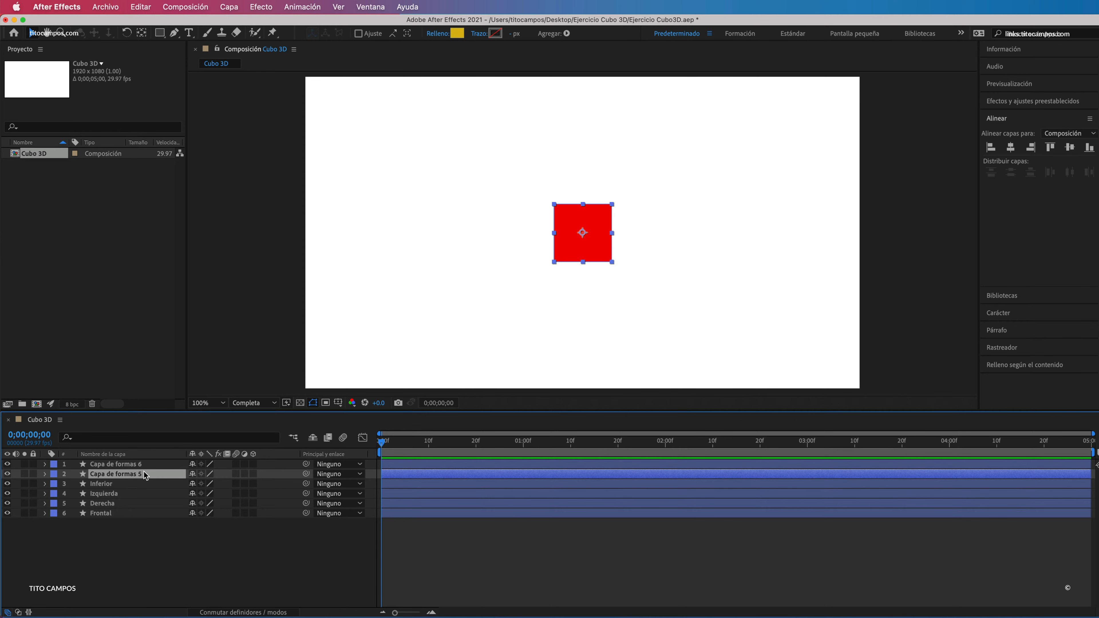
{"action": "key", "text": "Return"}
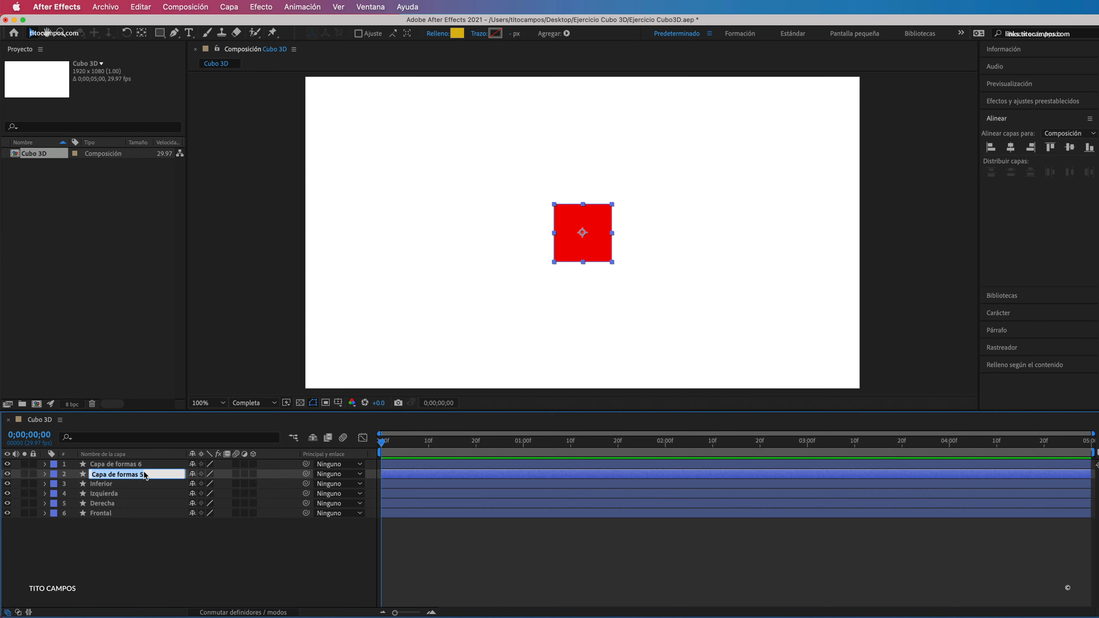
{"action": "type", "text": "Superior"}
{"action": "key", "text": "Return"}
- Rename the red square's layer, Capa de formas 6, as Posterior
{"action": "left_click", "coordinate": [145, 464]}
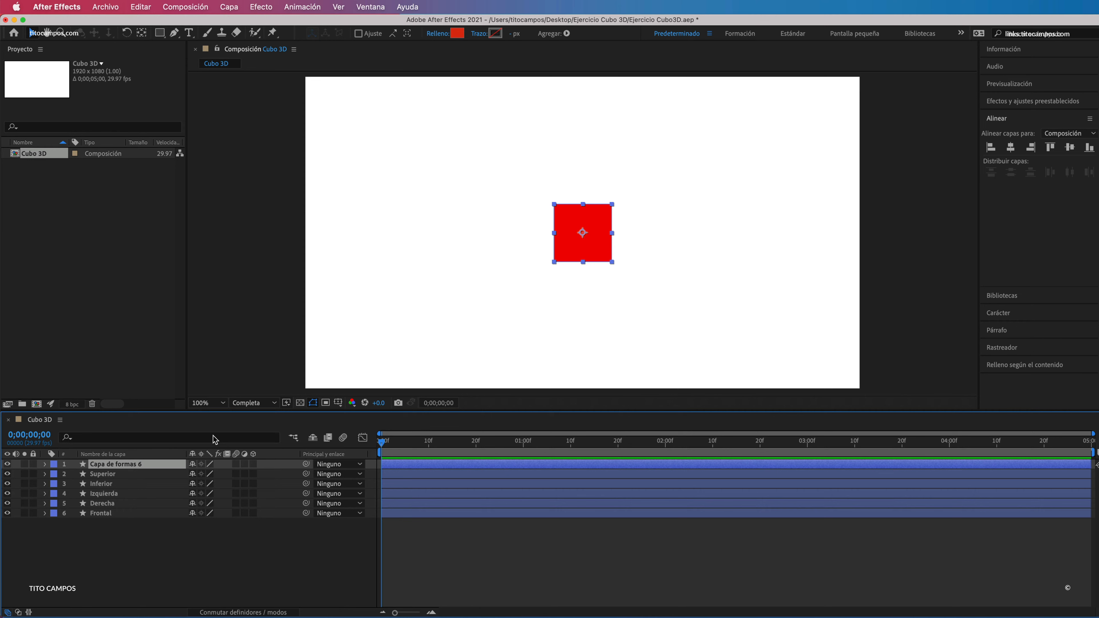
{"action": "key", "text": "]"}
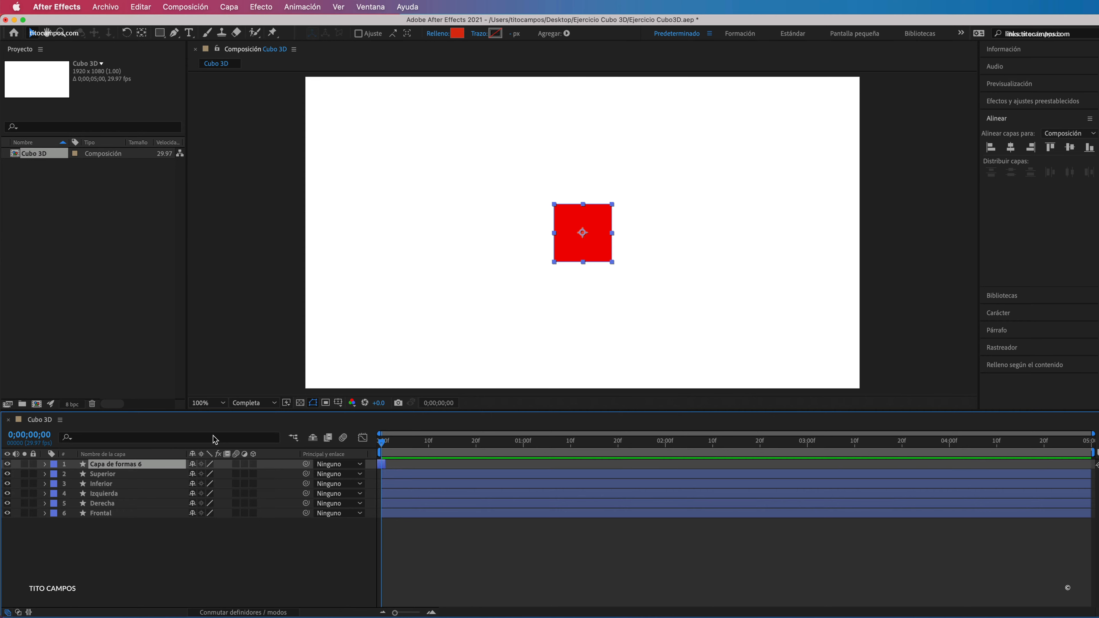
{"action": "key", "text": "Return"}
{"action": "type", "text": "Posterior"}
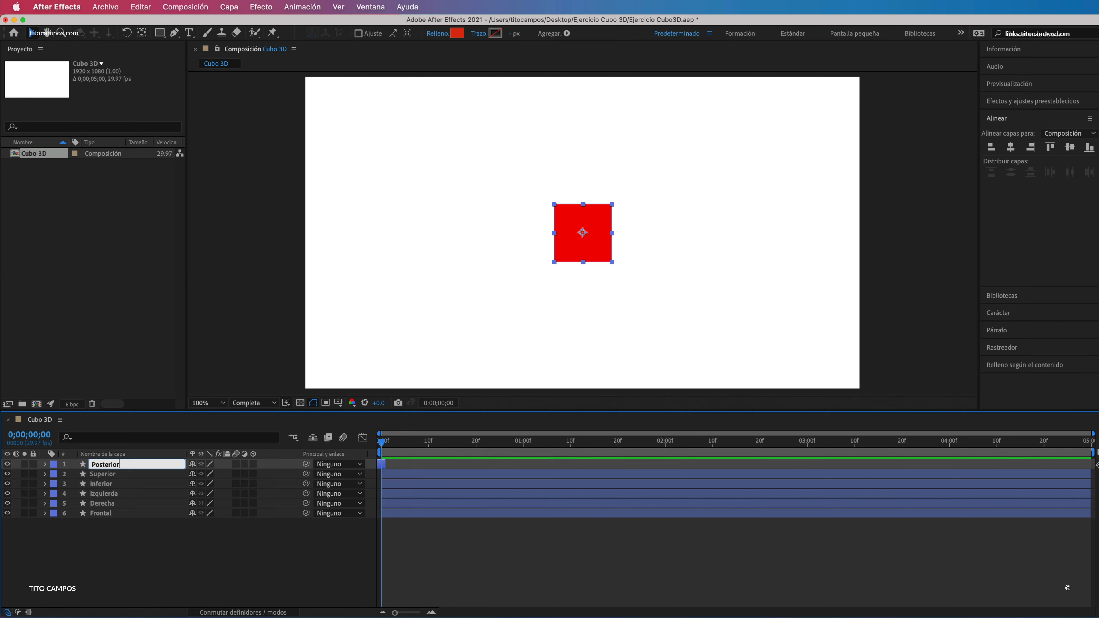
{"action": "key", "text": "Return"}
- Show the Derecha layer's position property and set its X position to 1160
{"action": "left_click", "coordinate": [130, 513]}
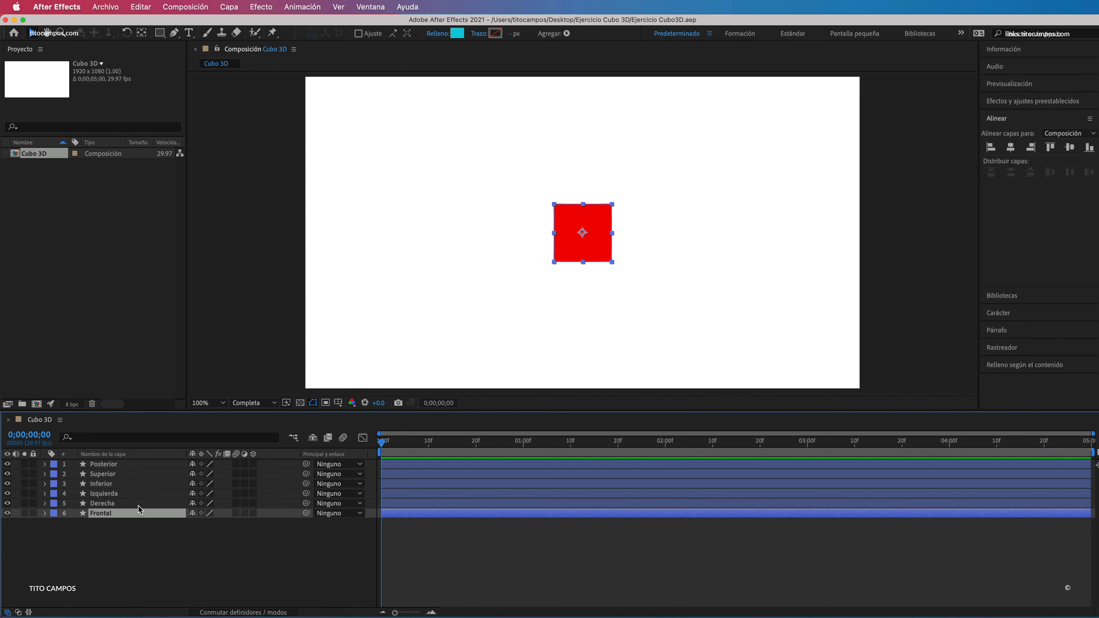
{"action": "left_click", "coordinate": [126, 503]}
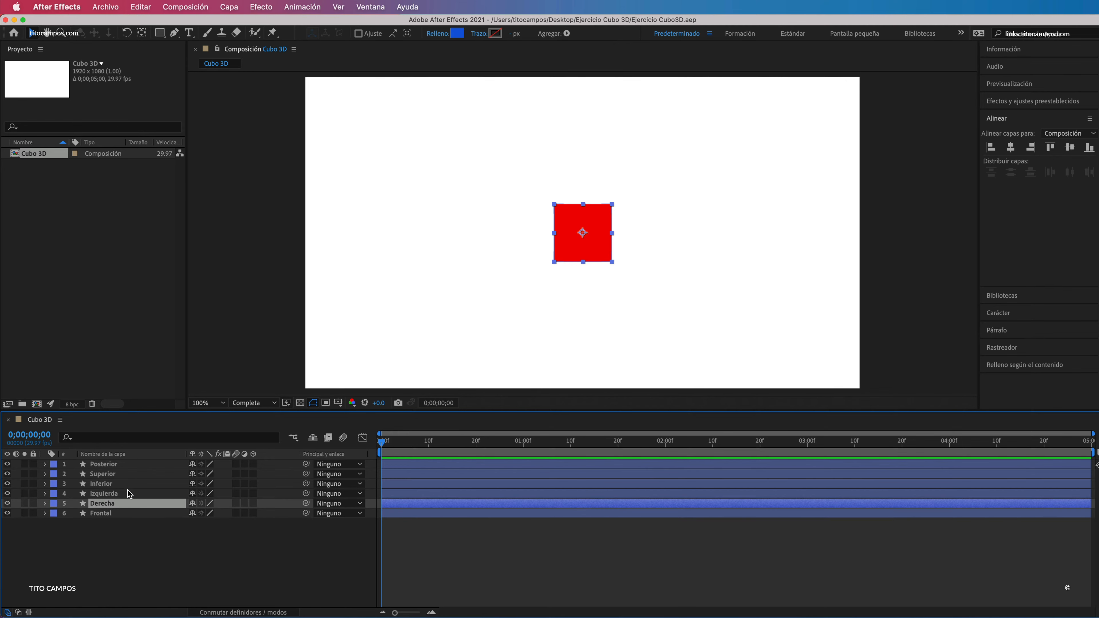
{"action": "key", "text": "p"}
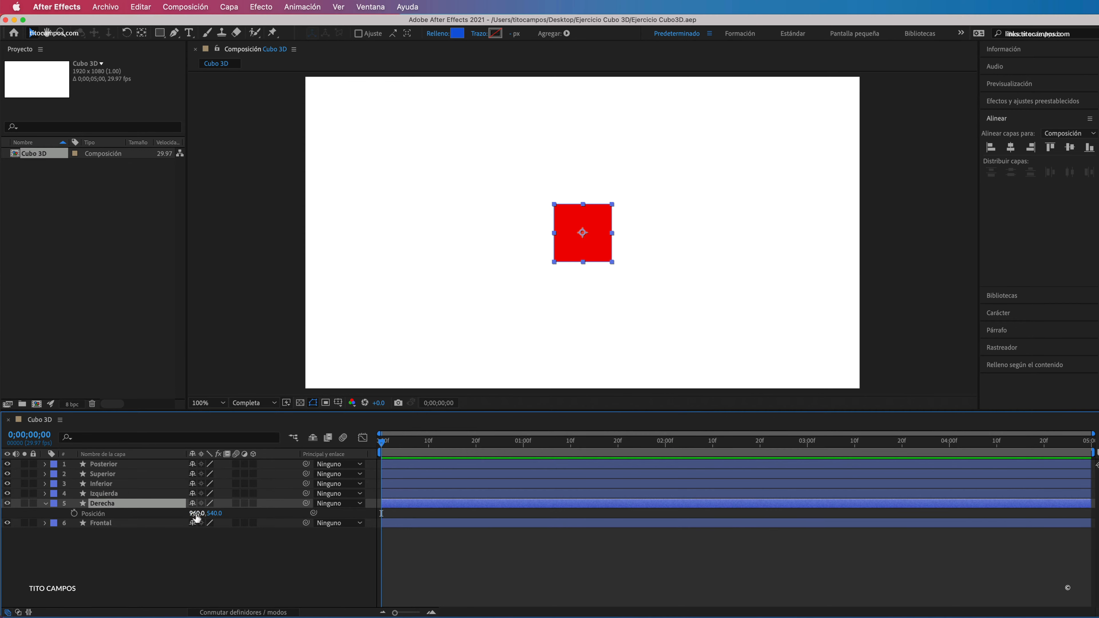
{"action": "left_click_drag", "start_coordinate": [198, 514], "coordinate": [197, 514]}
{"action": "left_click", "coordinate": [198, 515]}
{"action": "type", "text": "1160"}
{"action": "key", "text": "Return"}
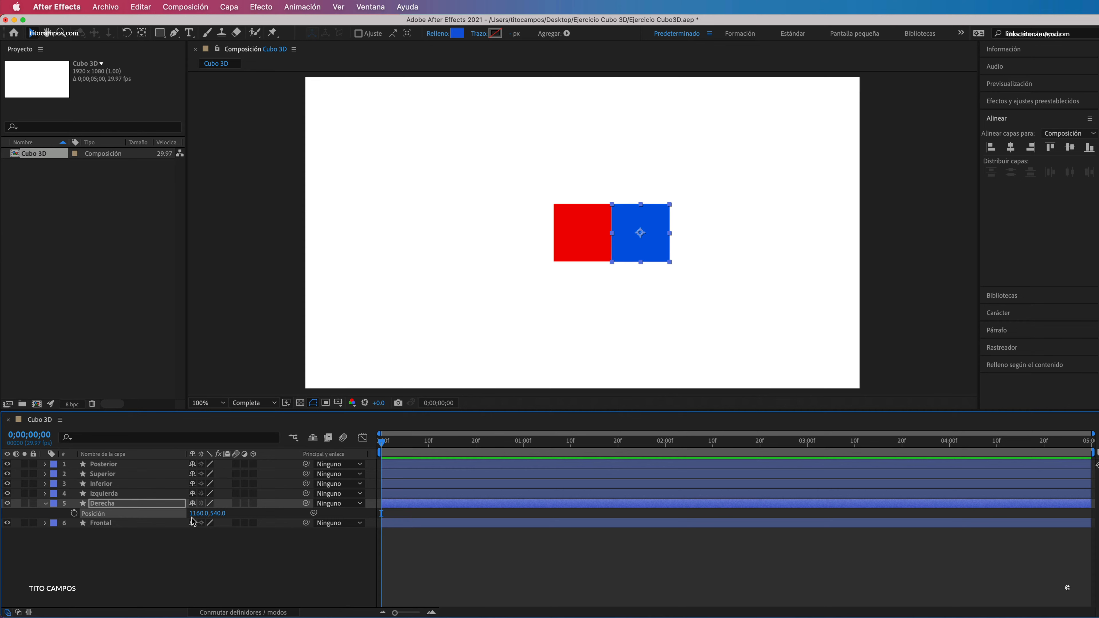
{"action": "left_click_drag", "start_coordinate": [197, 513], "coordinate": [206, 514]}
- Show the Izquierda layer's position property and set its X position to 760
{"action": "left_click", "coordinate": [122, 493]}
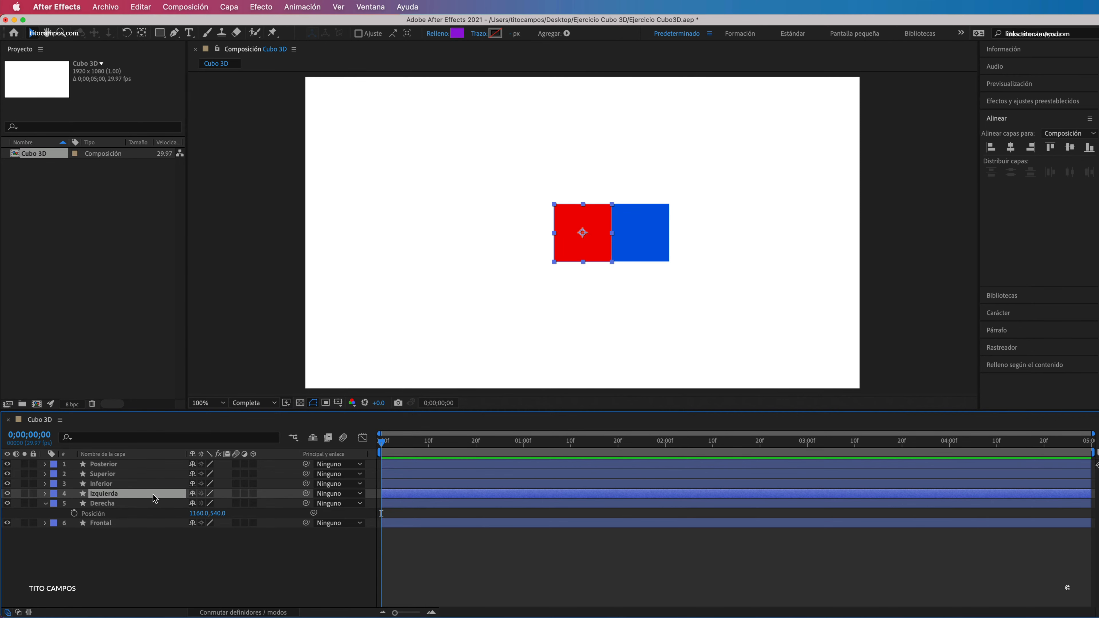
{"action": "key", "text": "p"}
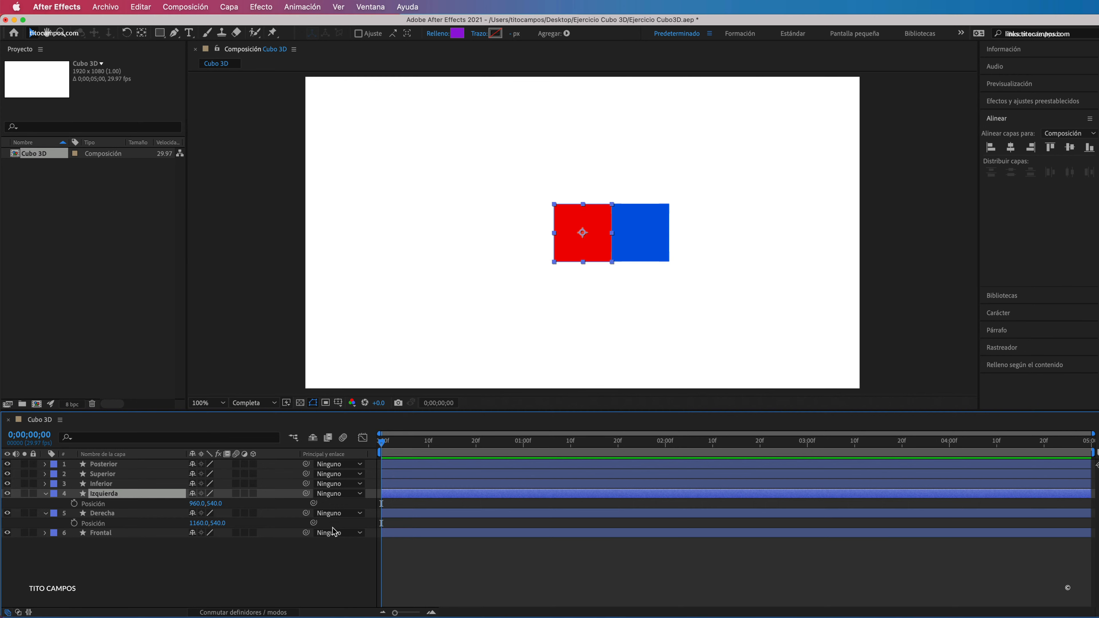
{"action": "left_click", "coordinate": [197, 505]}
{"action": "type", "text": "760"}
{"action": "key", "text": "Return"}
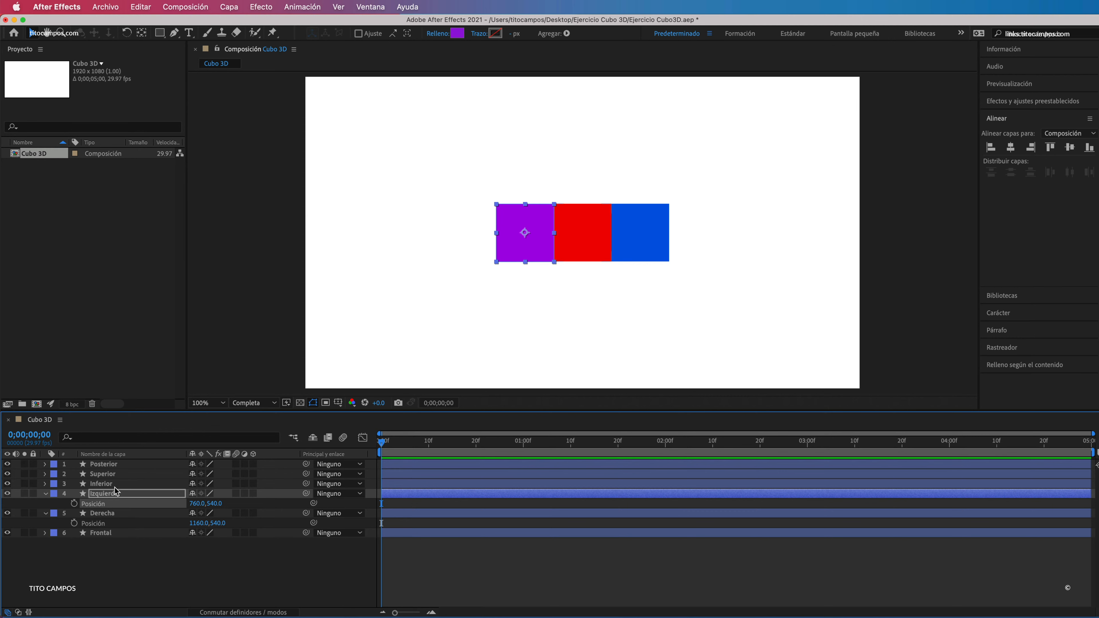
- Show the Inferior layer's position property and set its Y position to 740
{"action": "left_click", "coordinate": [122, 483]}
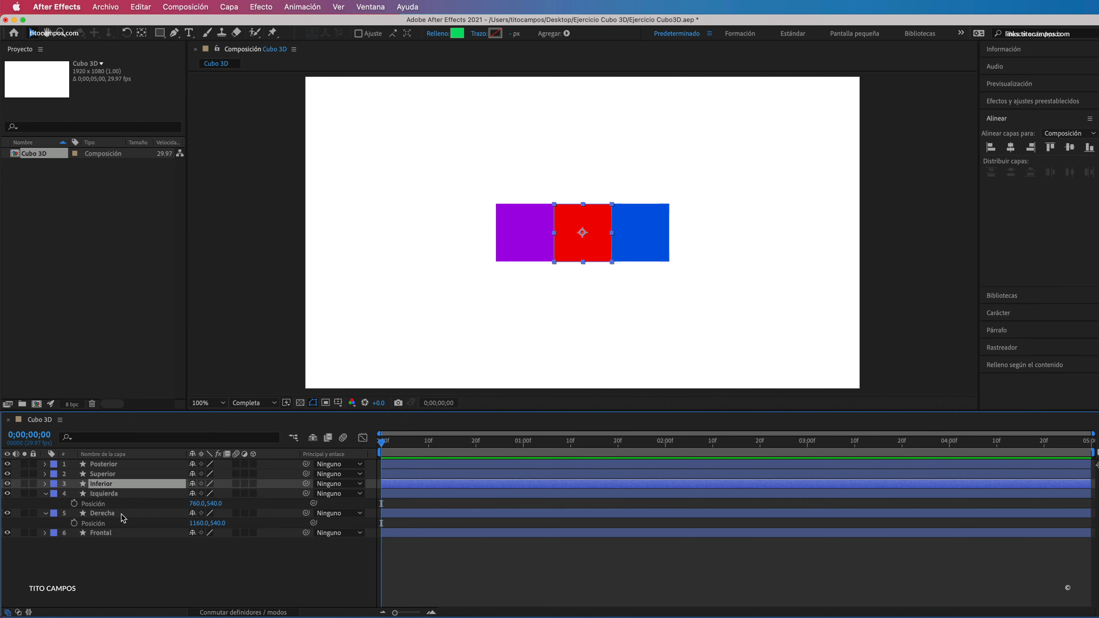
{"action": "key", "text": "p"}
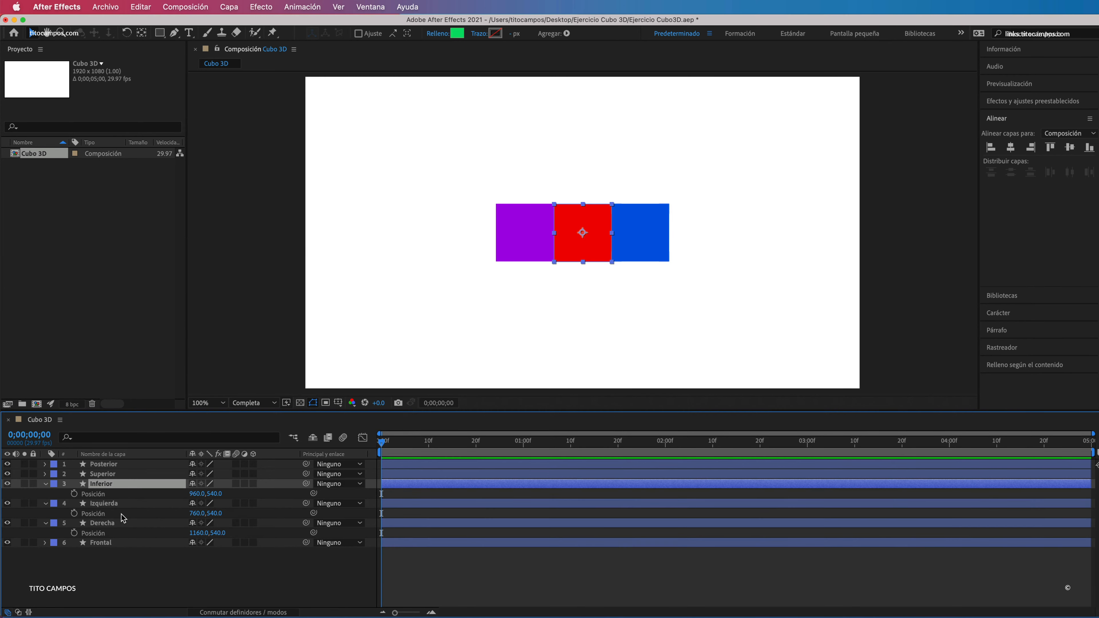
{"action": "left_click", "coordinate": [223, 493]}
{"action": "type", "text": "740"}
{"action": "key", "text": "Return"}
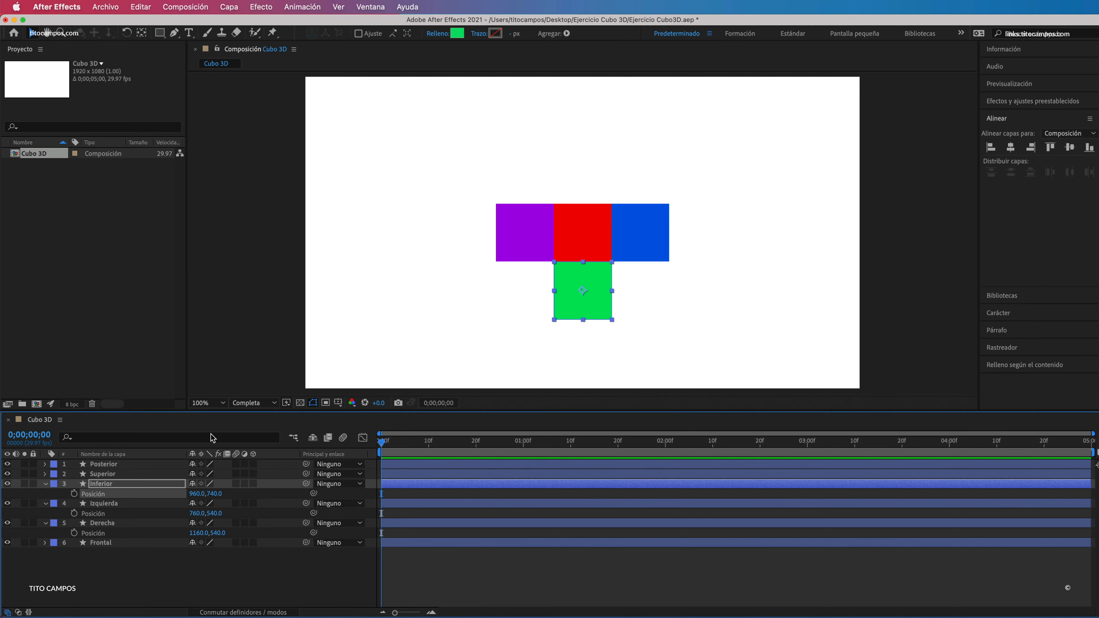
- Show the Superior layer's position property and set its Y position to 340
{"action": "left_click", "coordinate": [122, 475]}
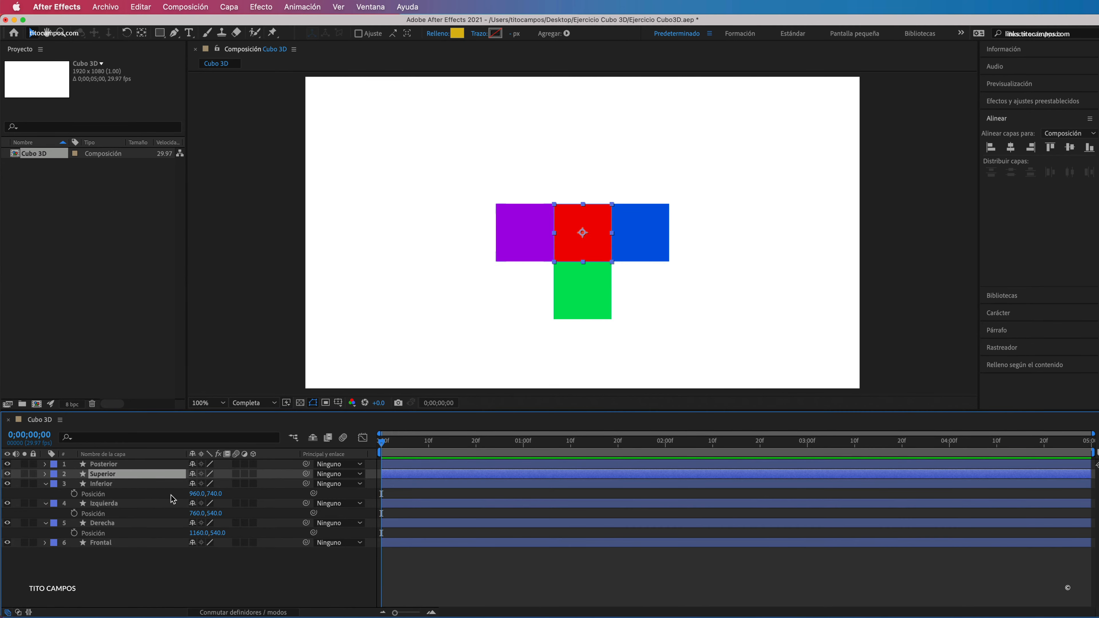
{"action": "key", "text": "p"}
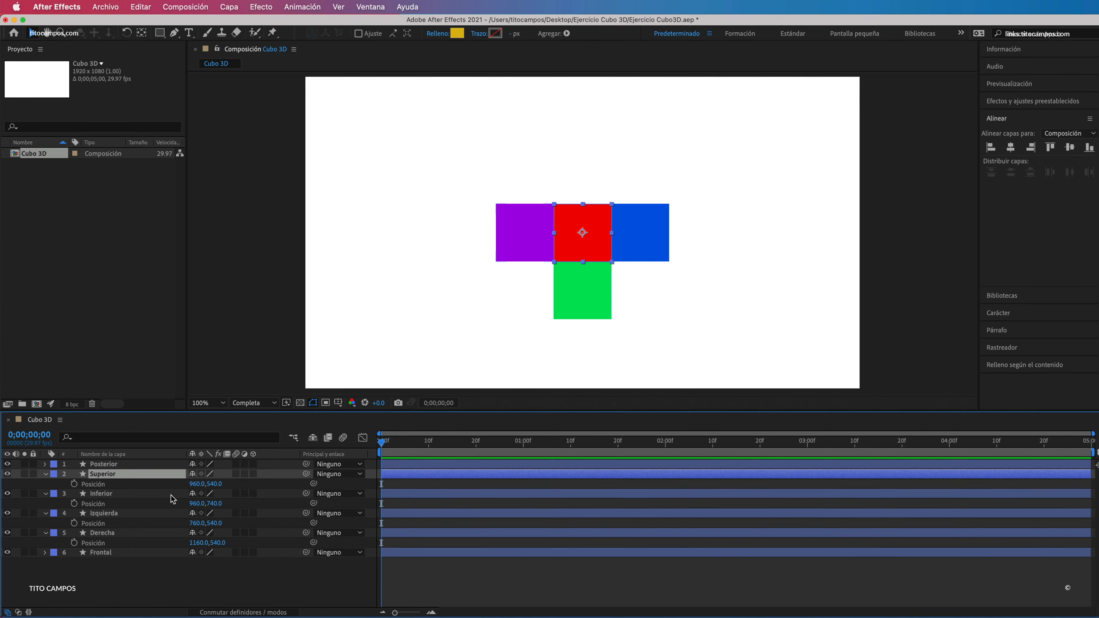
{"action": "left_click", "coordinate": [219, 484]}
{"action": "type", "text": "340"}
{"action": "key", "text": "Return"}
- Collapse the displayed position properties of all the face layers in the timeline
{"action": "left_click", "coordinate": [575, 246]}
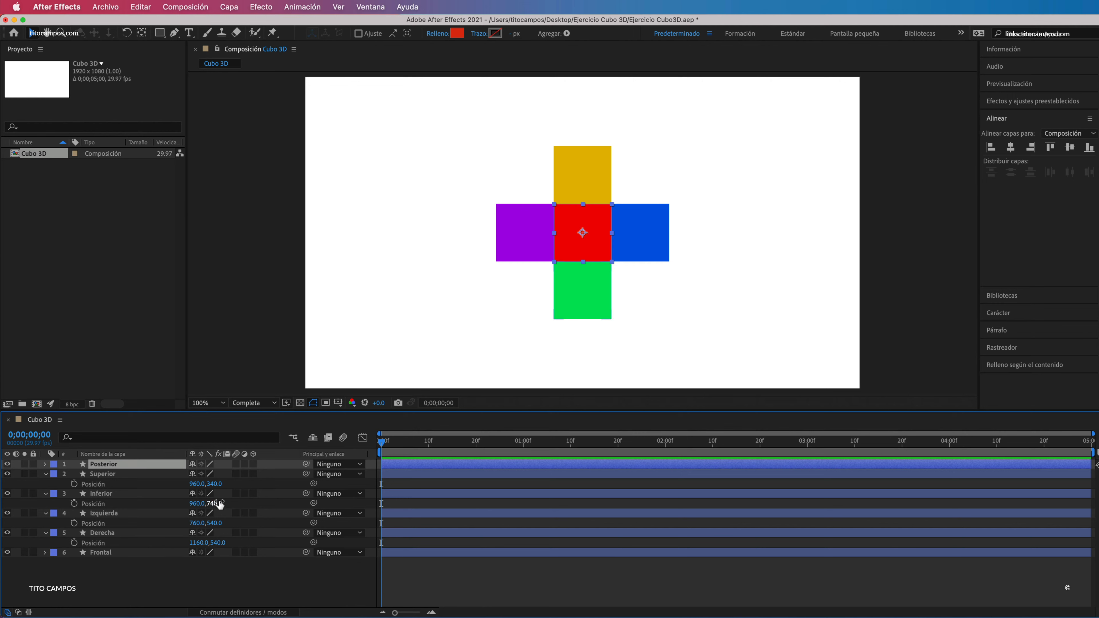
{"action": "left_click", "coordinate": [45, 474]}
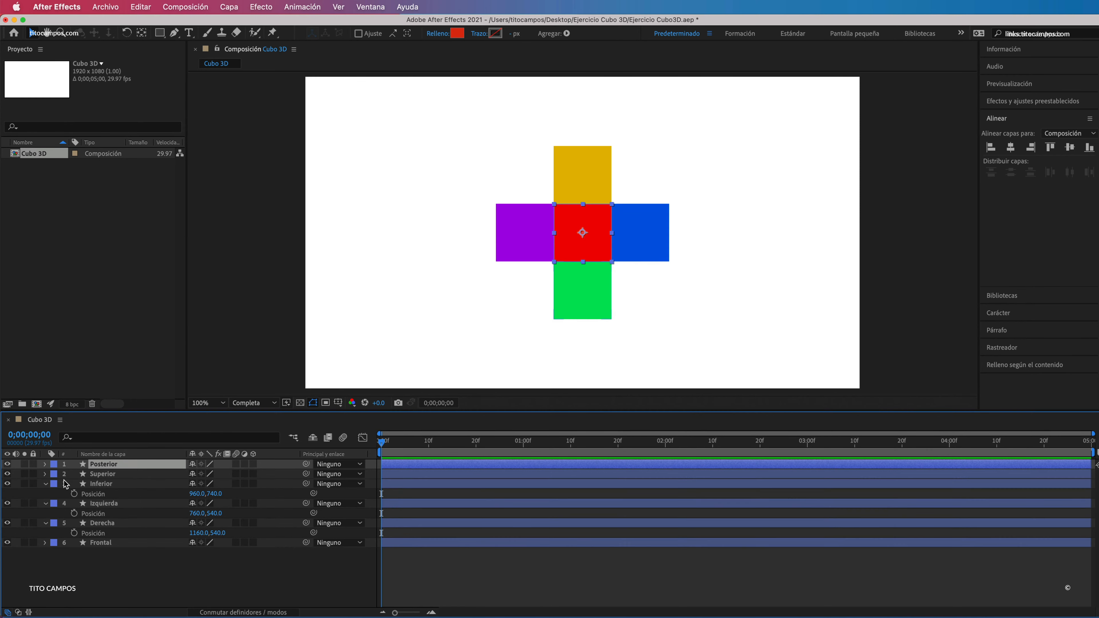
{"action": "left_click", "coordinate": [111, 474]}
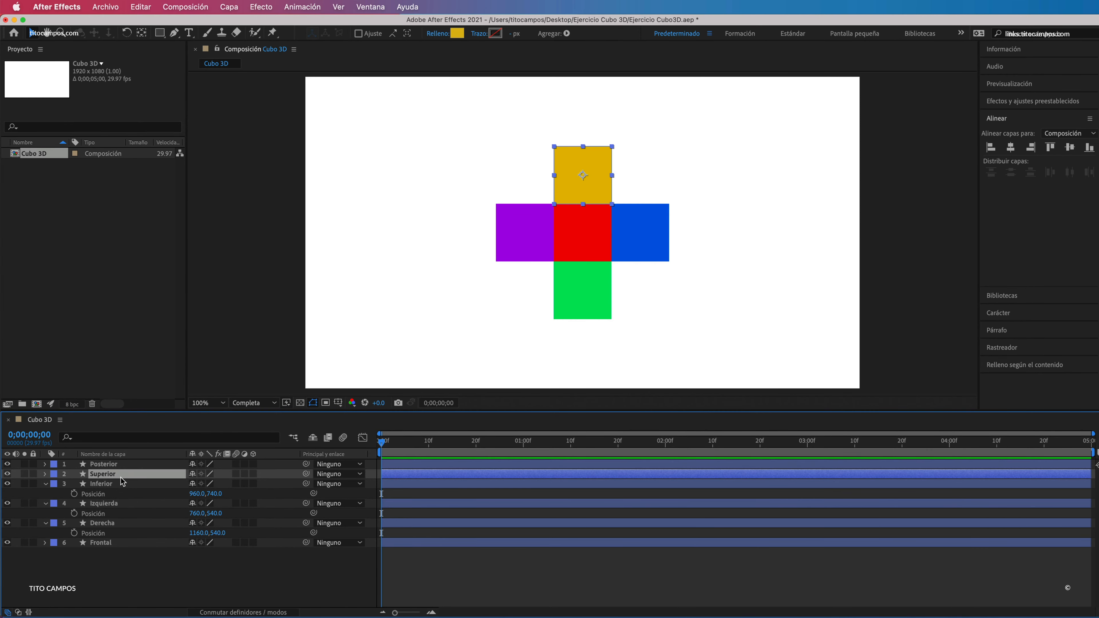
{"action": "key", "text": "super+a"}
{"action": "left_click", "coordinate": [45, 484]}
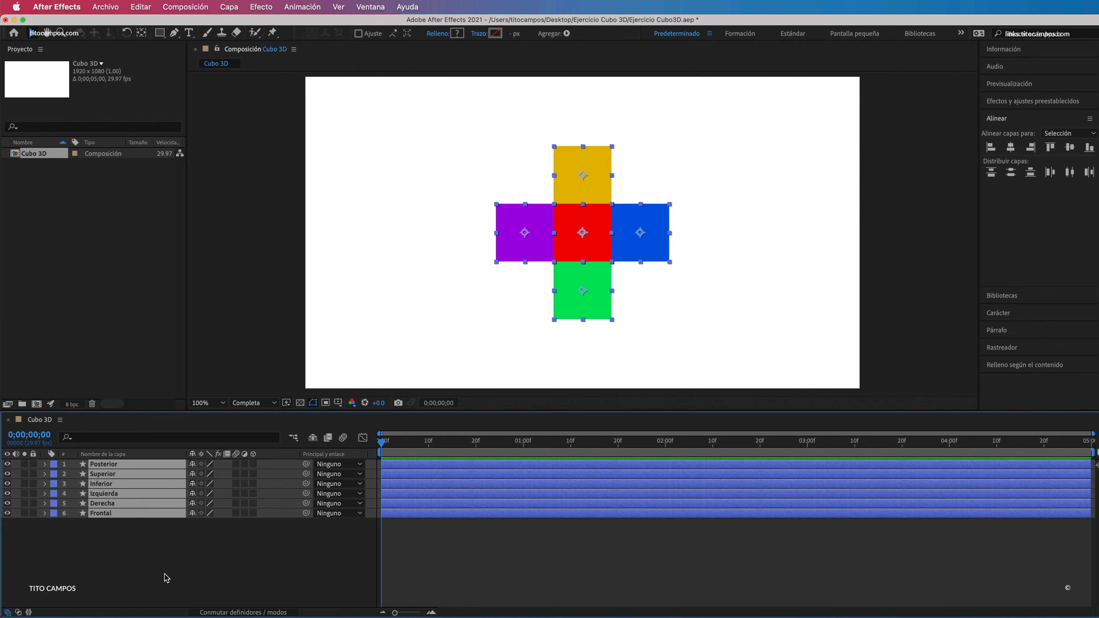
{"action": "left_click", "coordinate": [185, 569]}
- Convert all six face layers, from Posterior down to Frontal, into 3D layers
{"action": "left_click", "coordinate": [562, 246]}
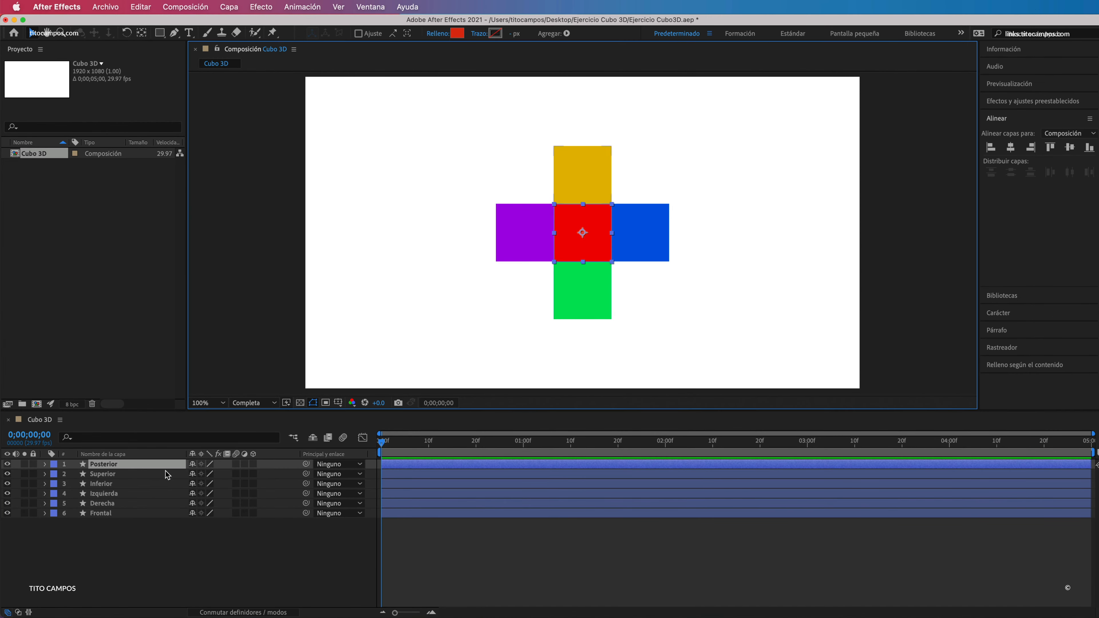
{"action": "left_click", "coordinate": [123, 465]}
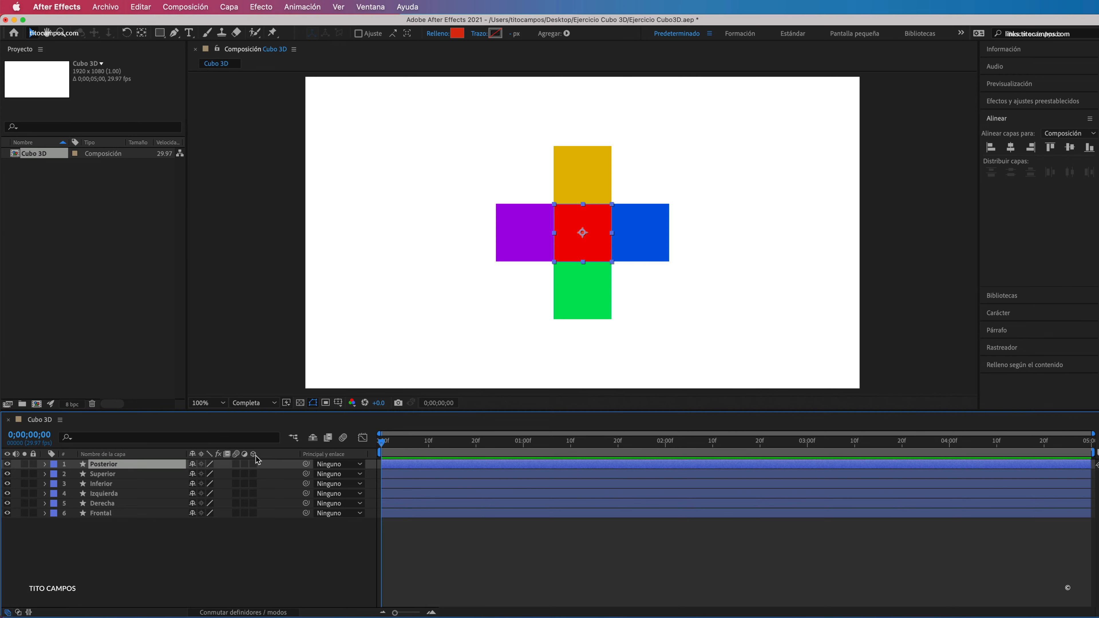
{"action": "left_click_drag", "start_coordinate": [254, 464], "coordinate": [258, 518]}
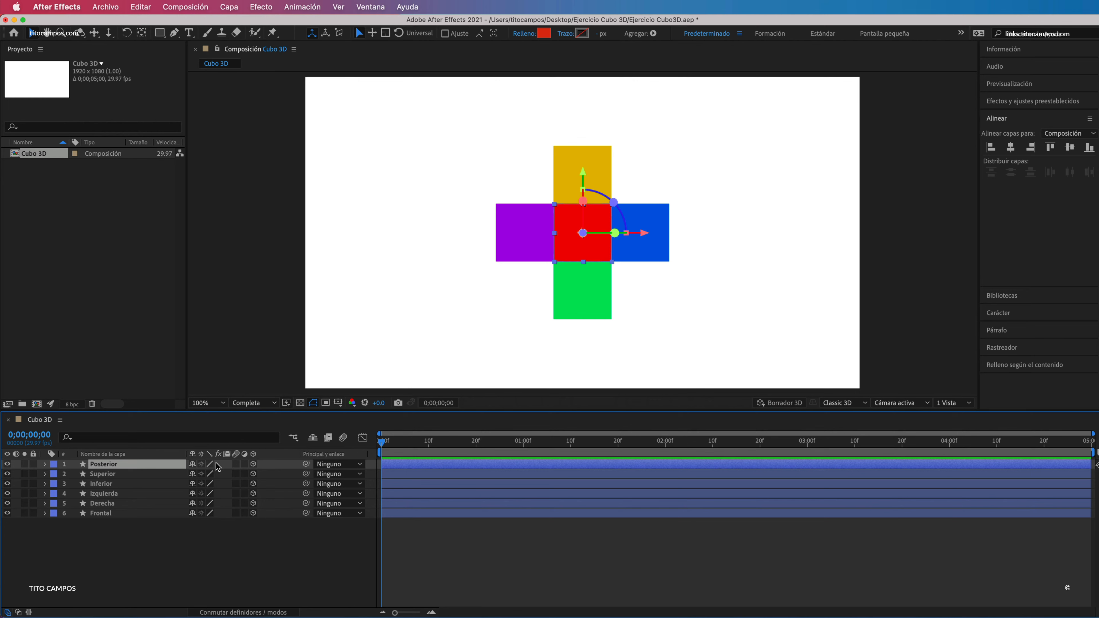
- Show the Posterior layer's position property and set its Z position to 200
{"action": "key", "text": "p"}
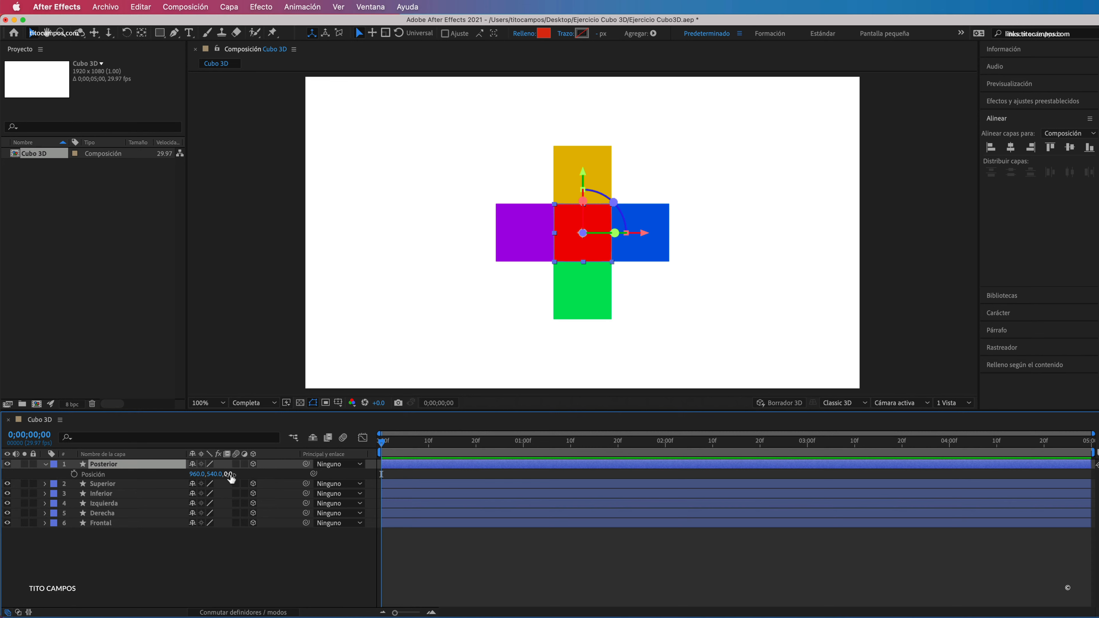
{"action": "left_click", "coordinate": [228, 474]}
{"action": "type", "text": "200"}
{"action": "key", "text": "Return"}
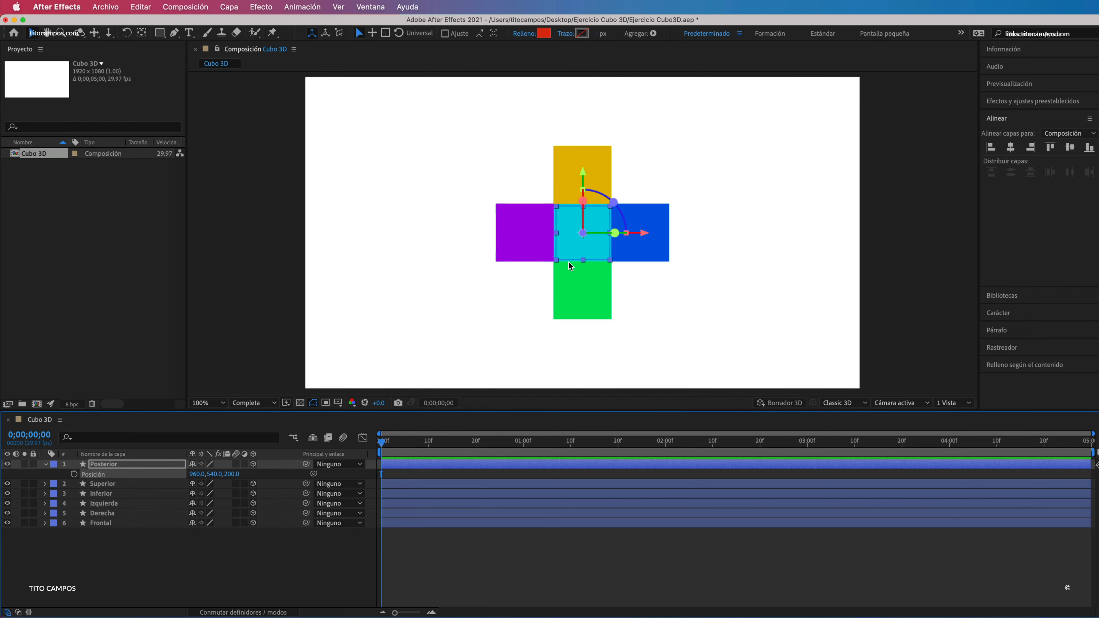
- Switch the composition to four views and magnify the top view to 50%
{"action": "left_click", "coordinate": [953, 403]}
{"action": "left_click", "coordinate": [957, 439]}
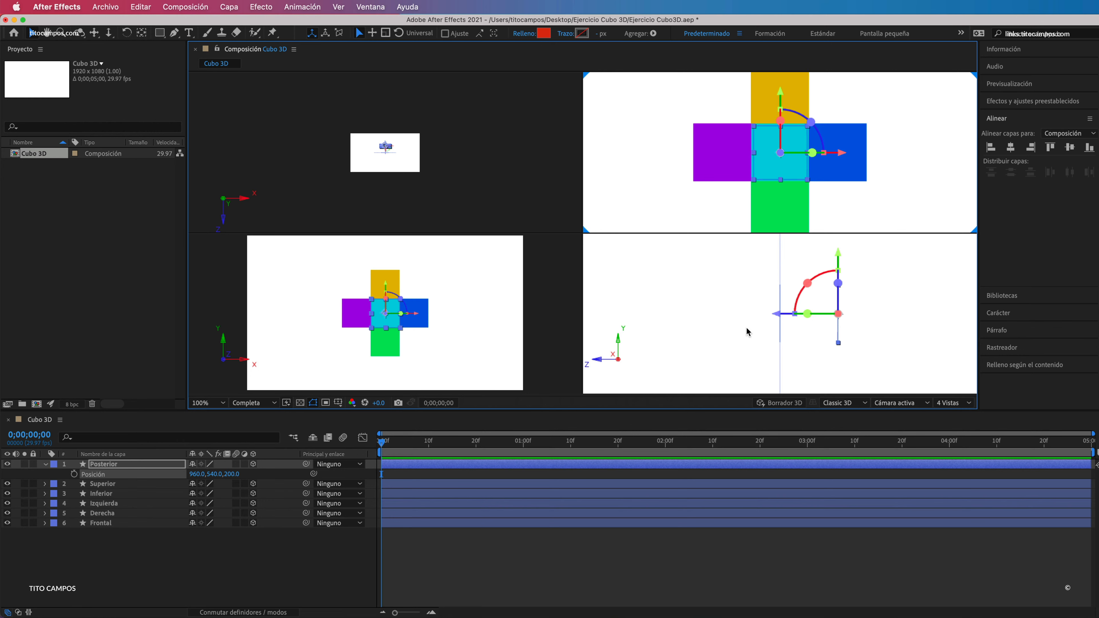
{"action": "left_click", "coordinate": [424, 198]}
{"action": "key", "text": "z"}
{"action": "left_click", "coordinate": [405, 162]}
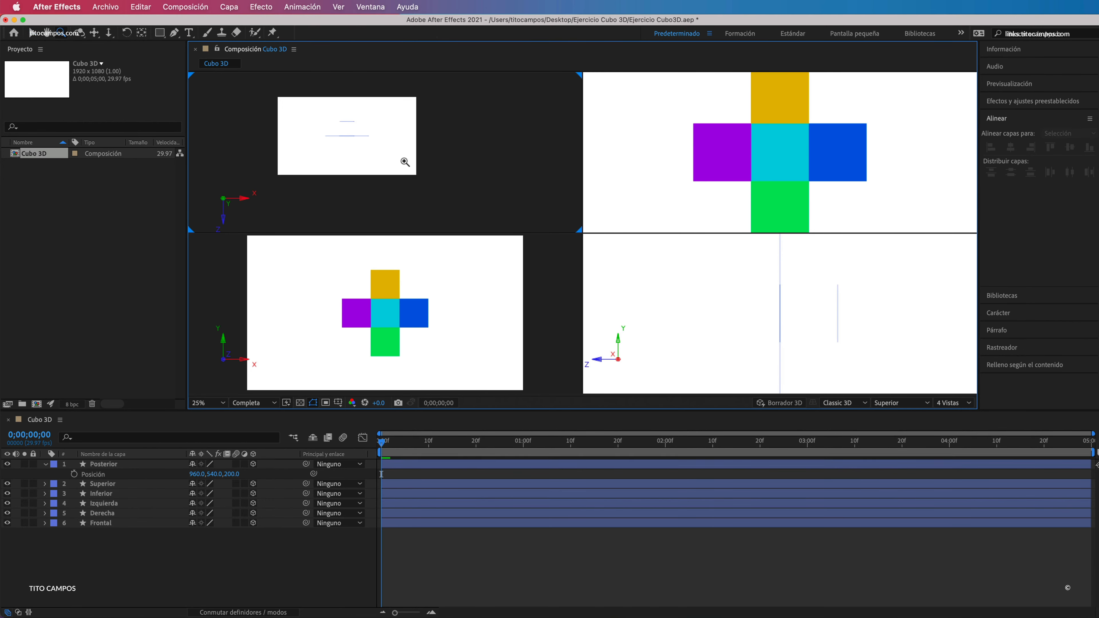
{"action": "left_click", "coordinate": [393, 165]}
{"action": "key", "text": "v"}
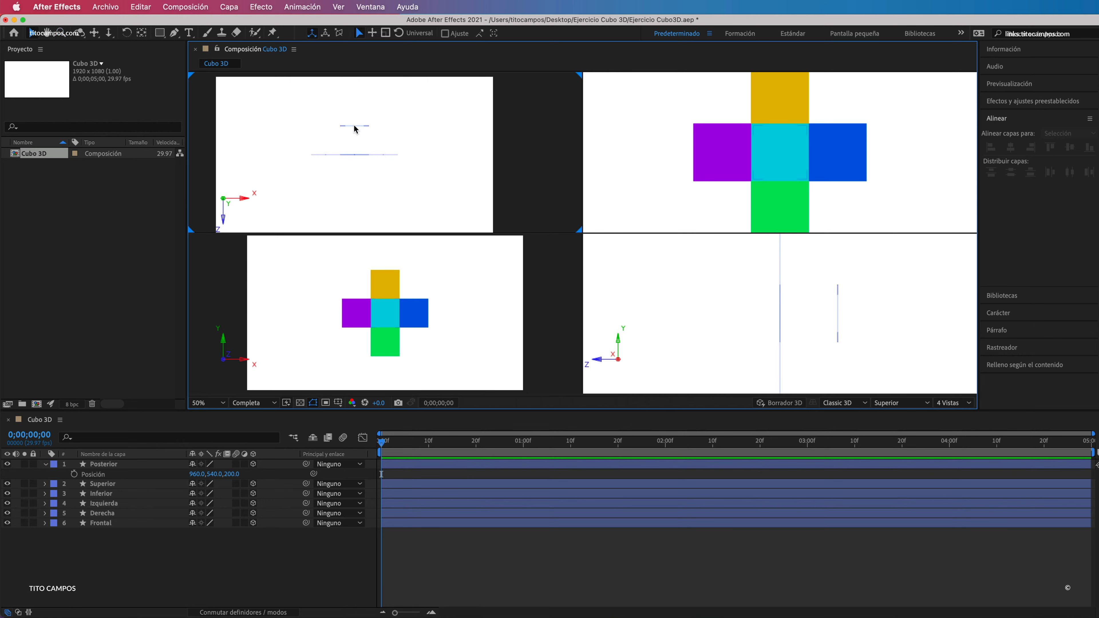
- Examine the placement of the Posterior, Derecha, Izquierda and Superior faces across the four views by selecting them one at a time
{"action": "left_click", "coordinate": [354, 128]}
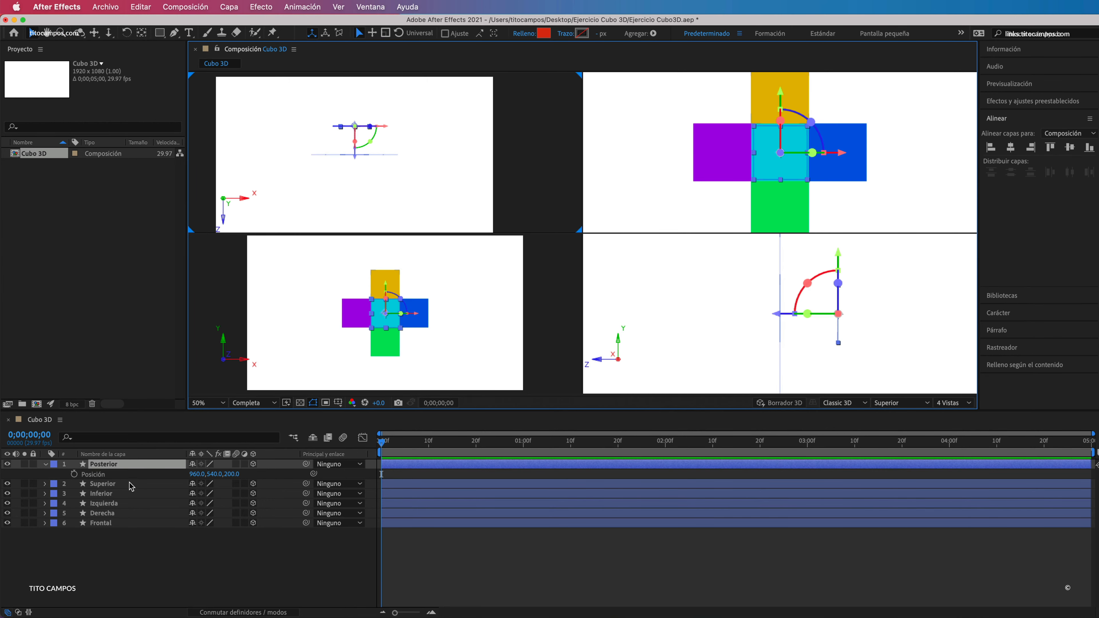
{"action": "left_click", "coordinate": [824, 268]}
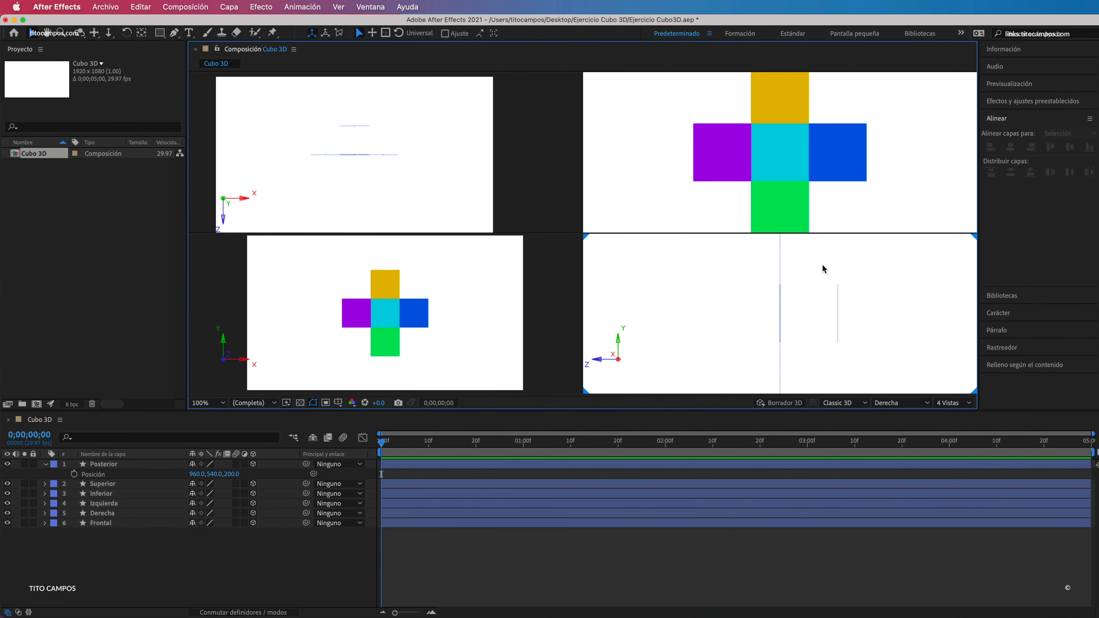
{"action": "left_click", "coordinate": [843, 154]}
{"action": "left_click", "coordinate": [722, 152]}
{"action": "left_click", "coordinate": [780, 93]}
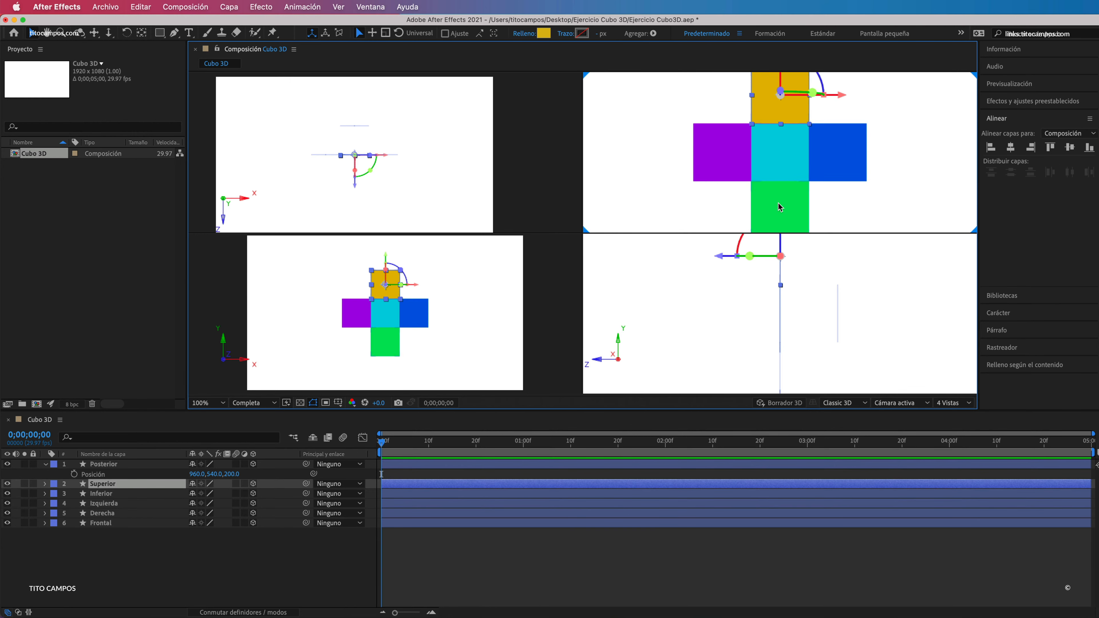
- Try rotating the Inferior layer 88° about X around its central anchor point, undo the rotation and collapse the layer's properties
{"action": "left_click", "coordinate": [779, 207]}
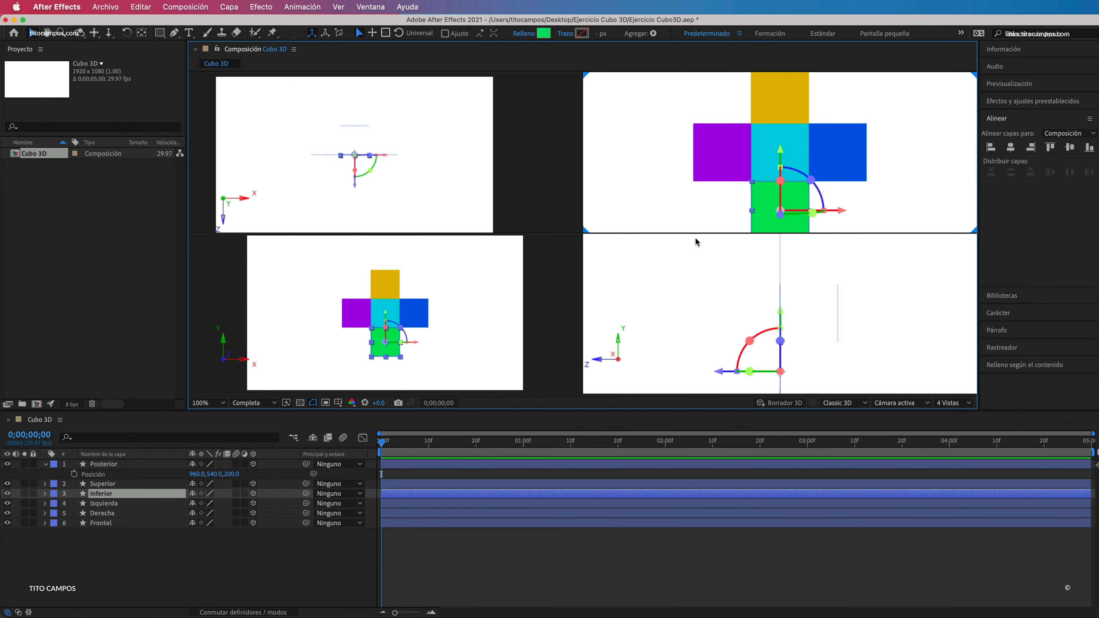
{"action": "key", "text": "r"}
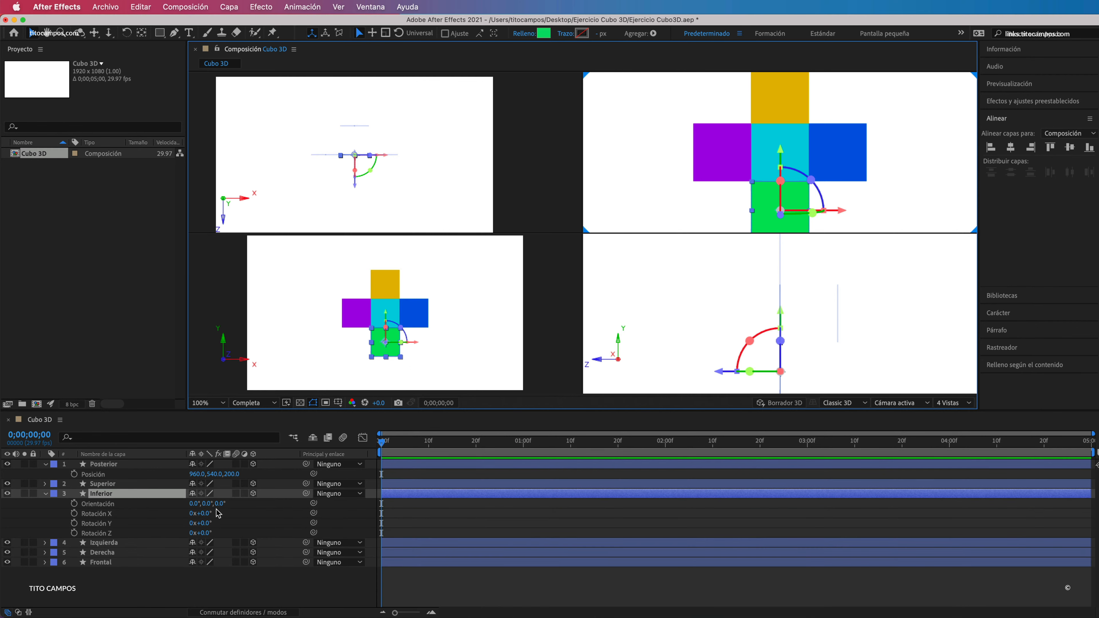
{"action": "left_click_drag", "start_coordinate": [204, 513], "coordinate": [795, 200]}
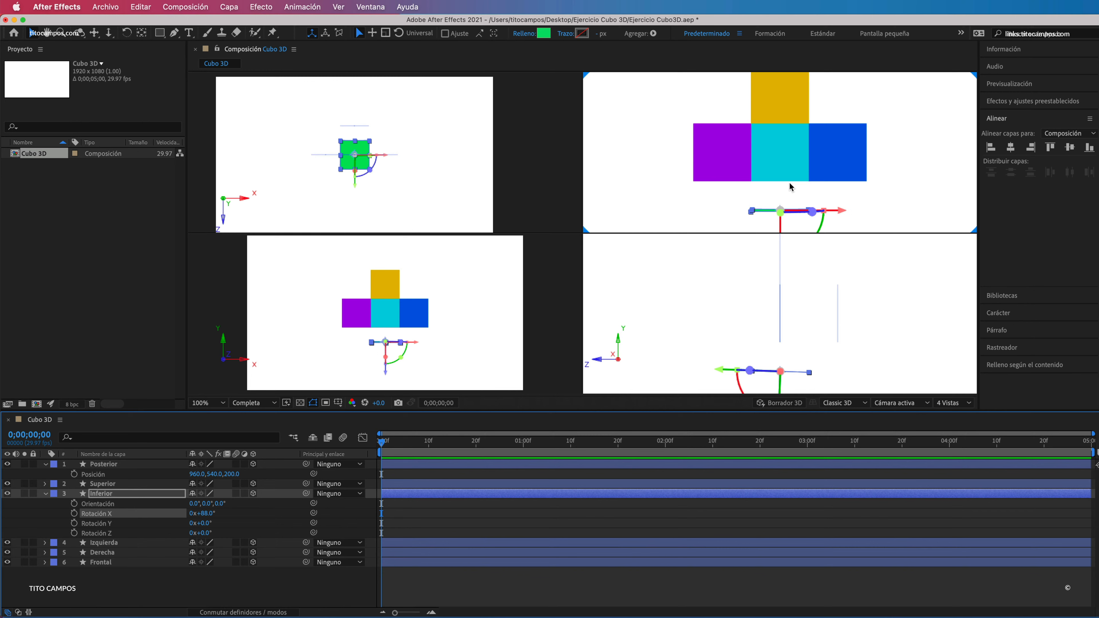
{"action": "key", "text": "super+z"}
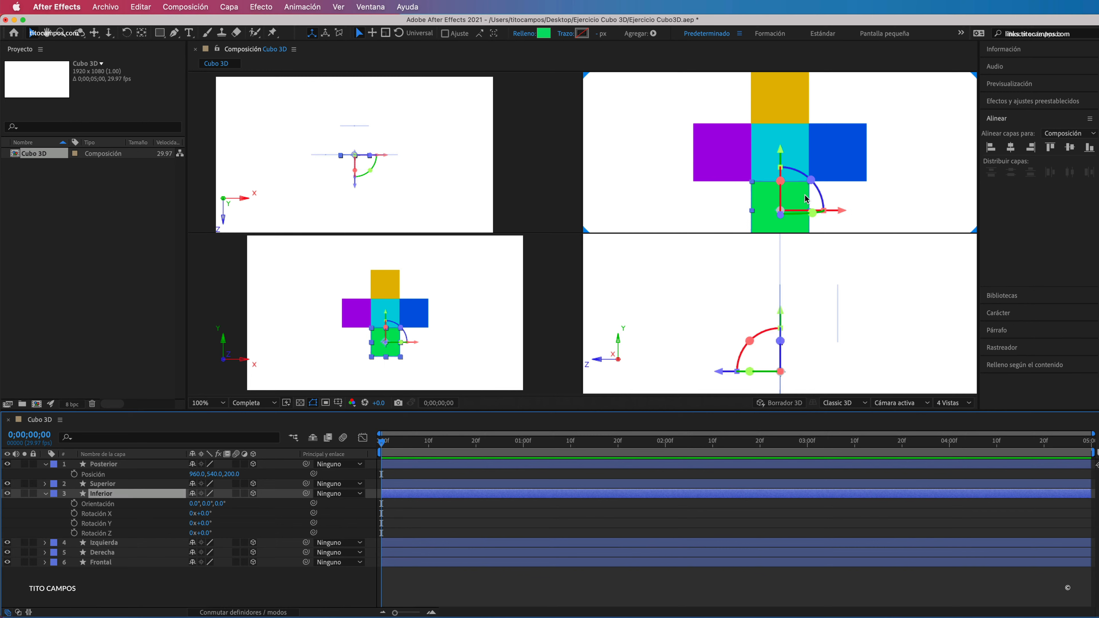
{"action": "left_click", "coordinate": [46, 493]}
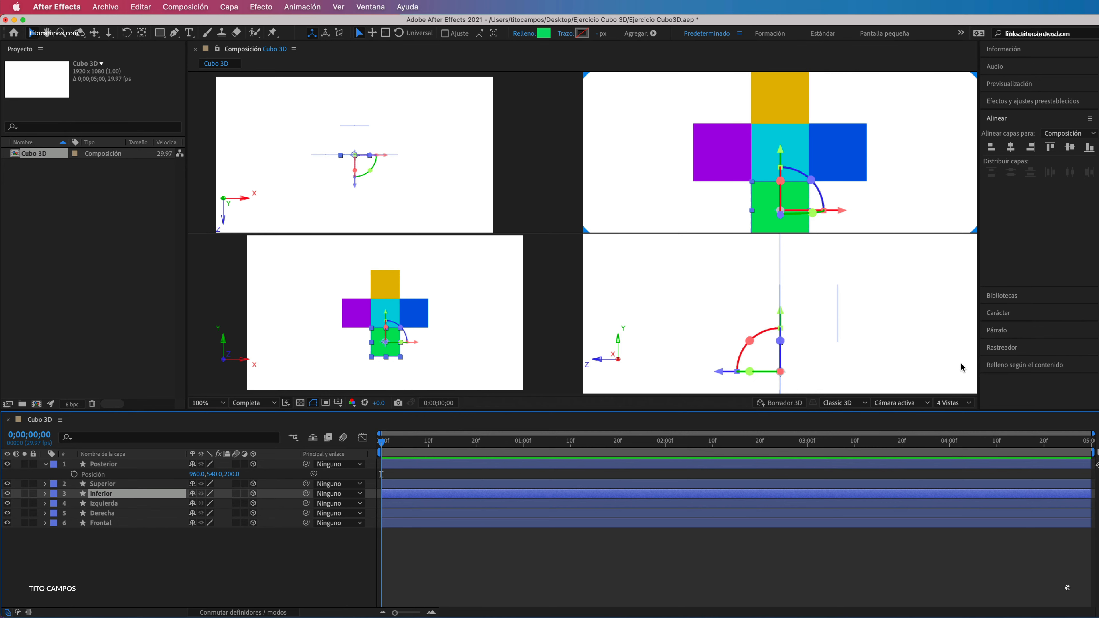
- Return to a single view and move the Superior layer's anchor point to the middle of its bottom edge
{"action": "left_click", "coordinate": [953, 403]}
{"action": "left_click", "coordinate": [957, 416]}
{"action": "left_click", "coordinate": [588, 192]}
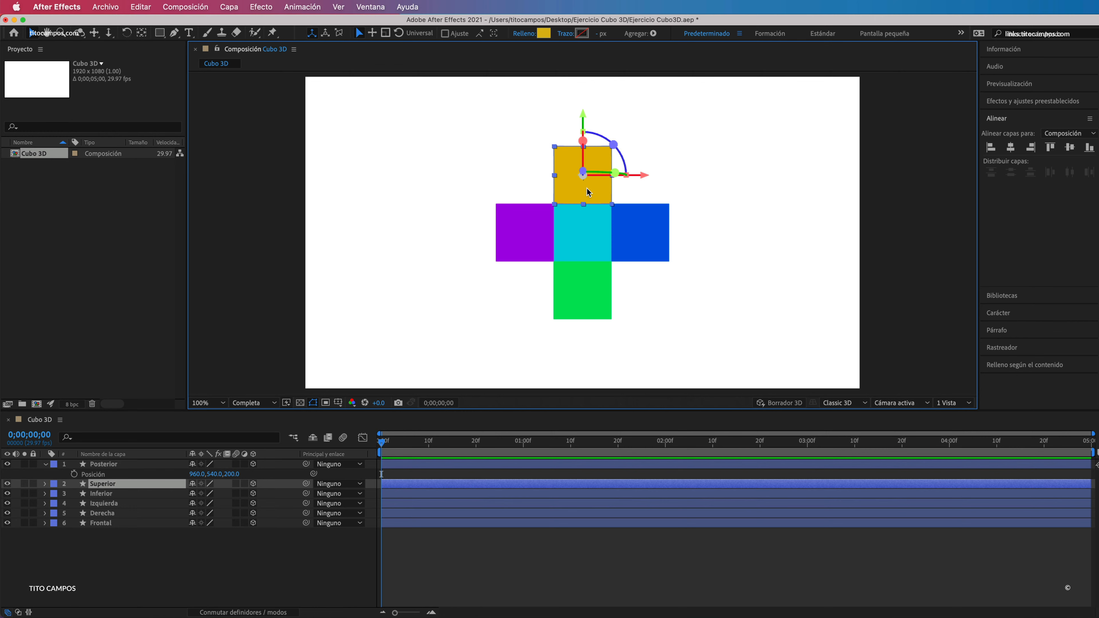
{"action": "key", "text": "y"}
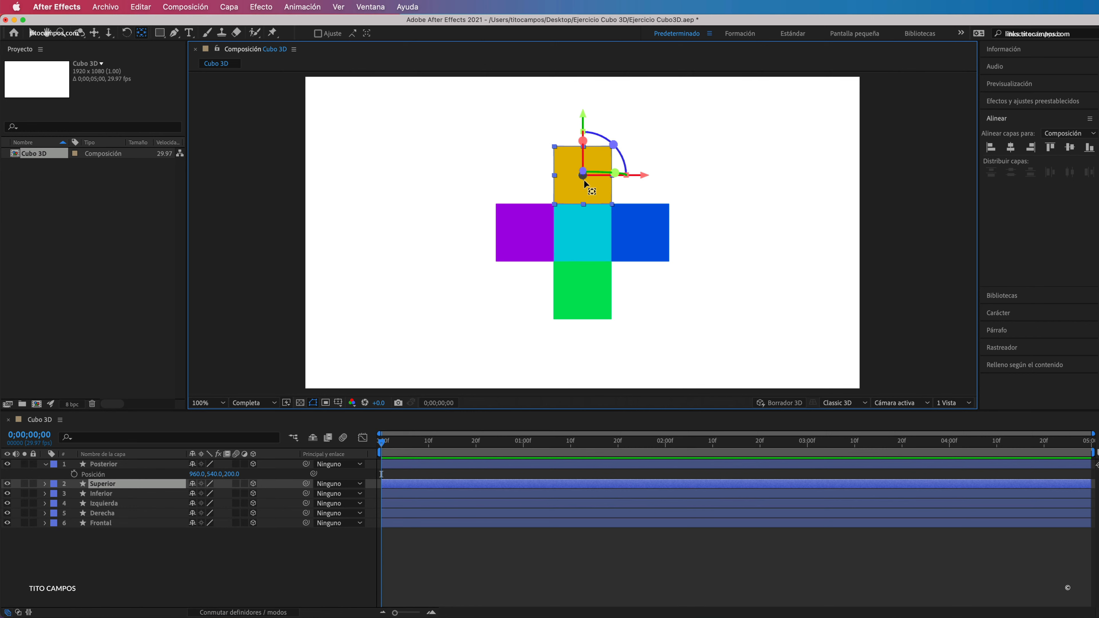
{"action": "key", "text": "Return"}
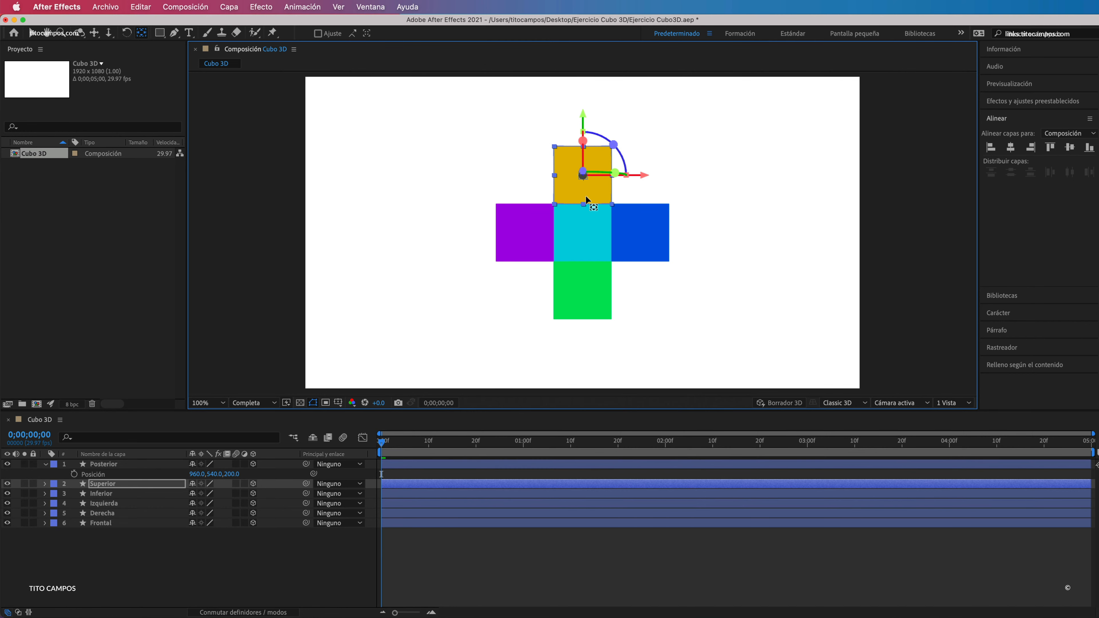
{"action": "left_click_drag", "start_coordinate": [585, 195], "coordinate": [586, 204]}
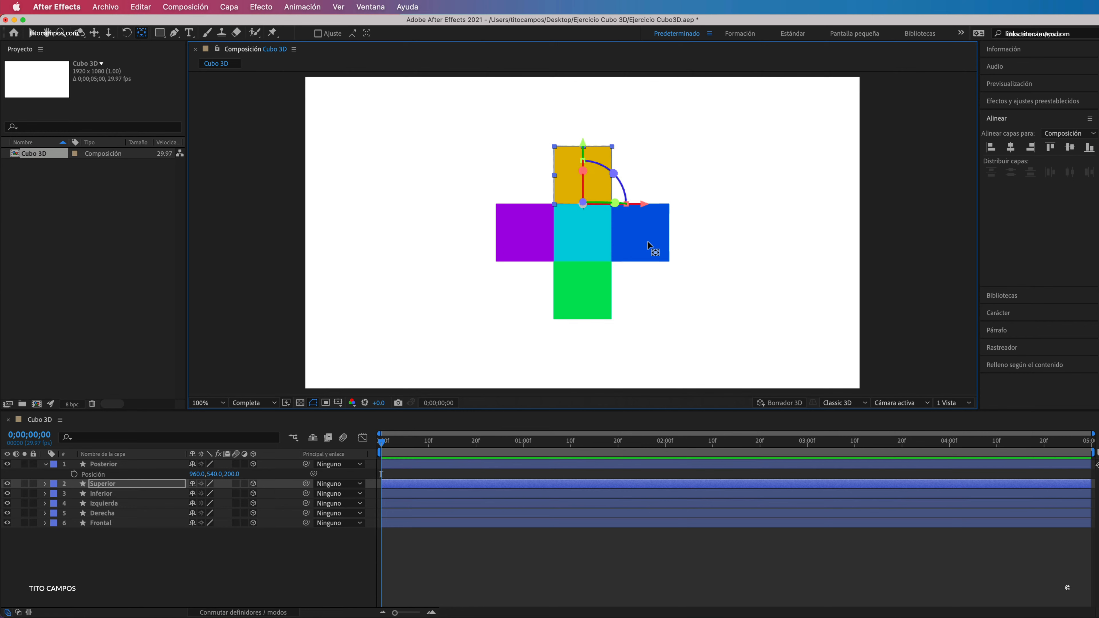
- Move the Izquierda layer's anchor point to the middle of its right edge
{"action": "left_click", "coordinate": [527, 235]}
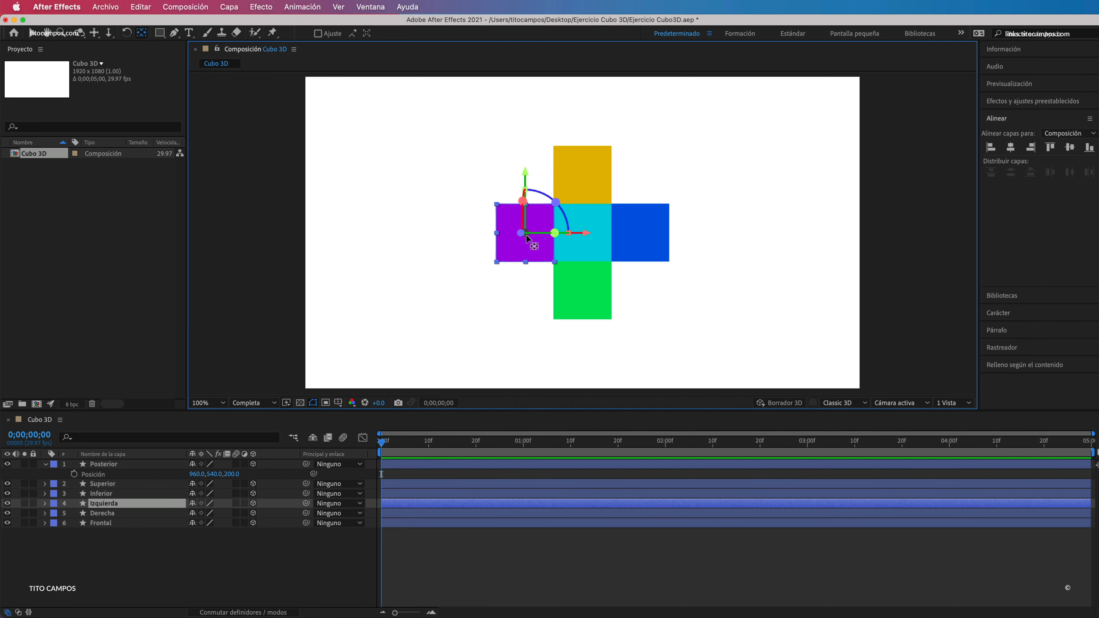
{"action": "key", "text": "Return"}
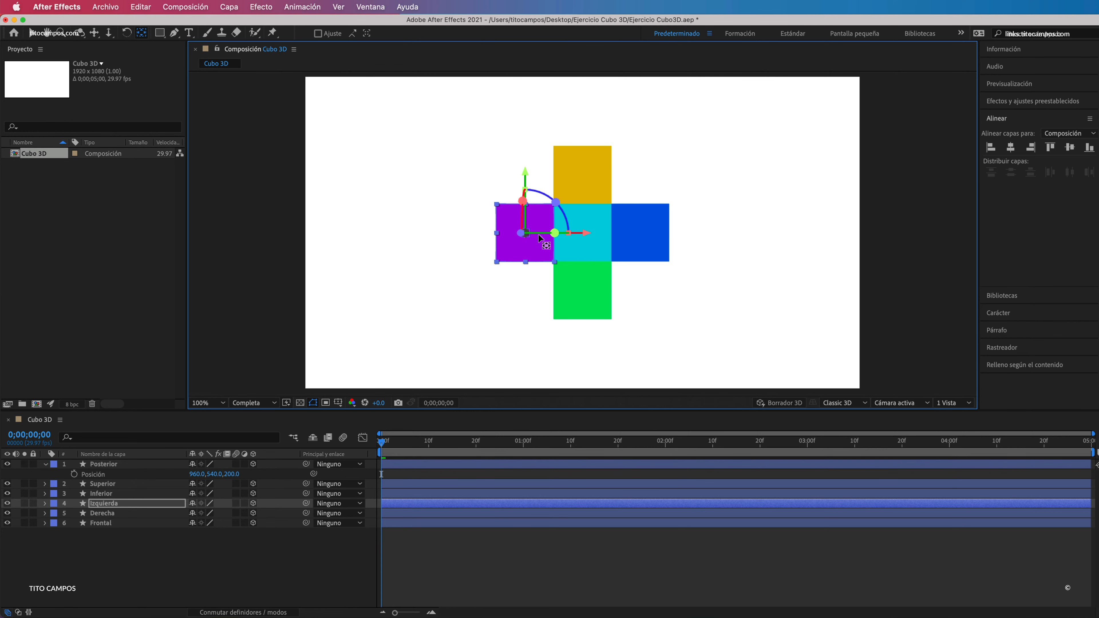
{"action": "left_click_drag", "start_coordinate": [548, 235], "coordinate": [551, 233]}
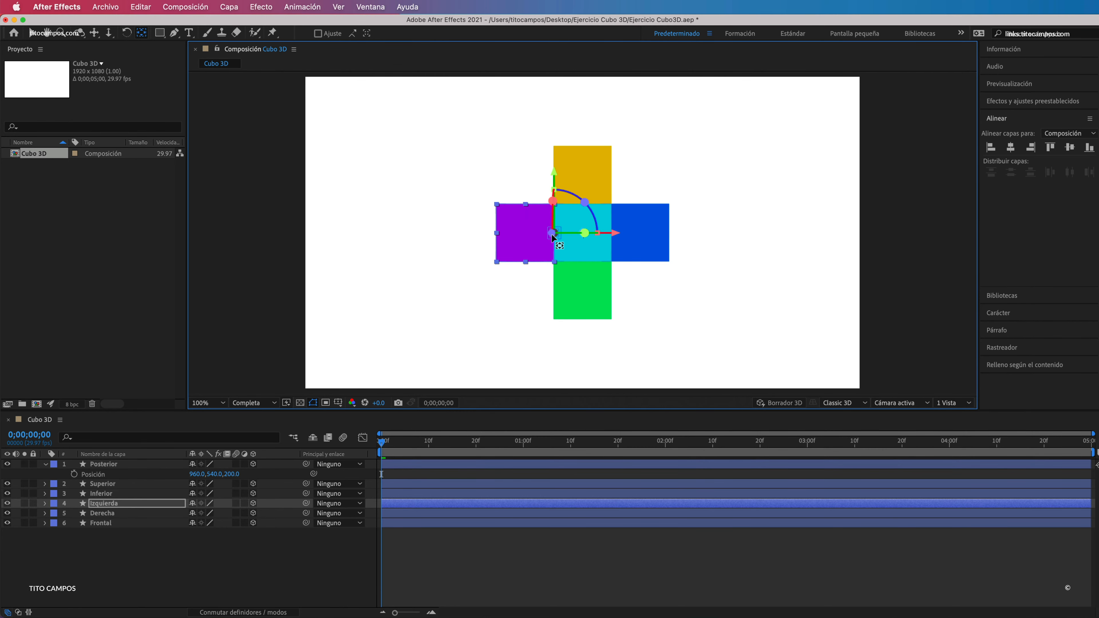
- Move the Inferior layer's anchor point to its top edge and the Derecha layer's anchor point to its left edge
{"action": "left_click", "coordinate": [587, 303]}
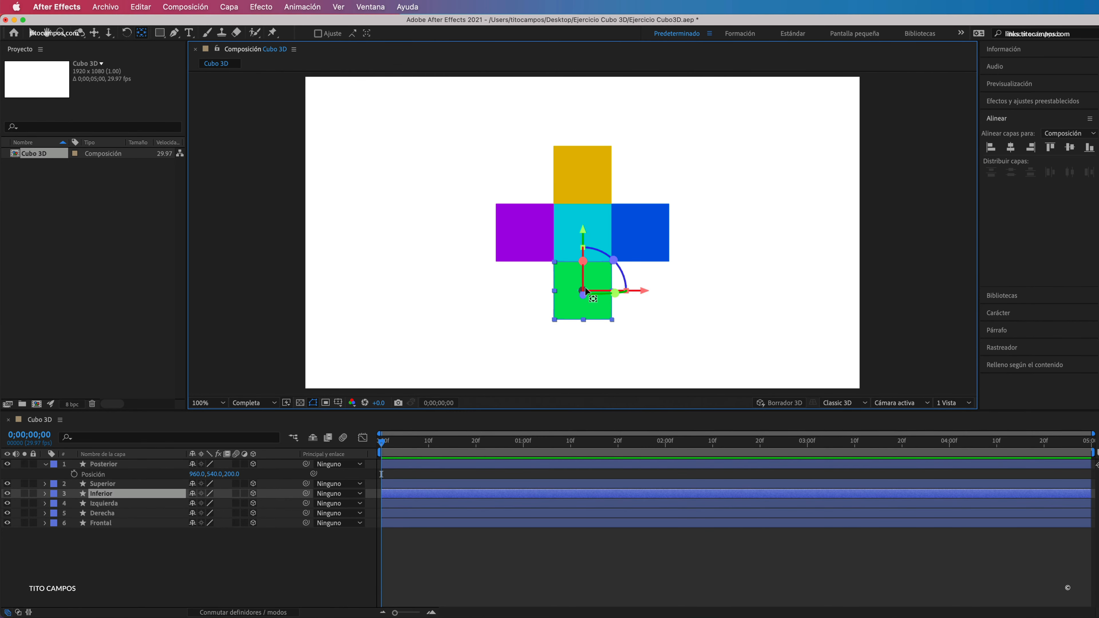
{"action": "left_click_drag", "start_coordinate": [587, 291], "coordinate": [585, 262]}
{"action": "left_click", "coordinate": [639, 234]}
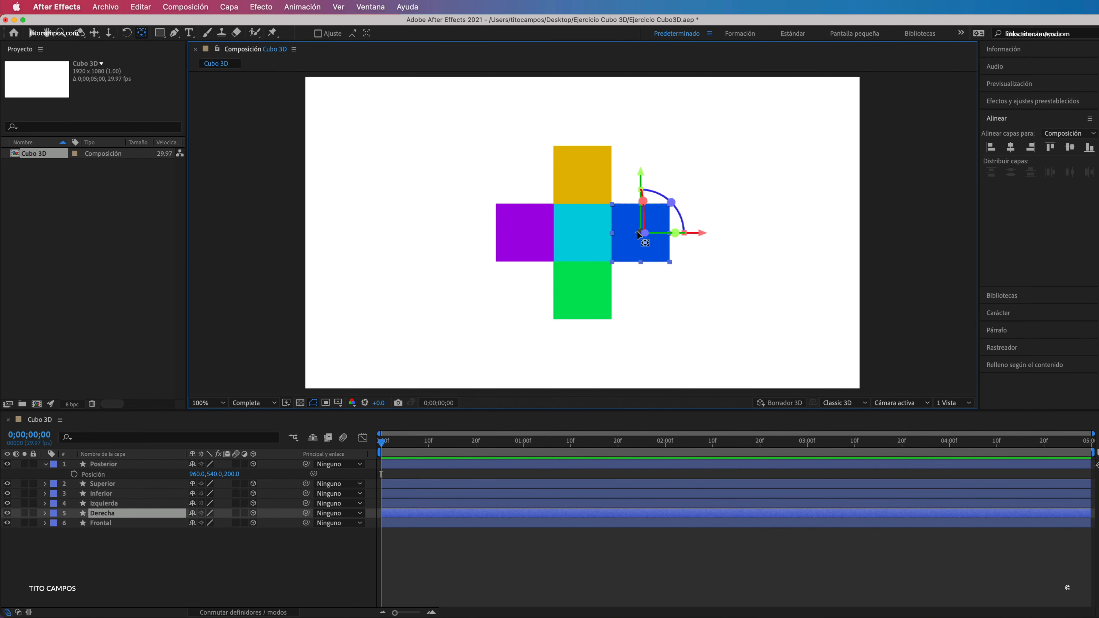
{"action": "left_click_drag", "start_coordinate": [637, 231], "coordinate": [611, 232]}
{"action": "key", "text": "super+z"}
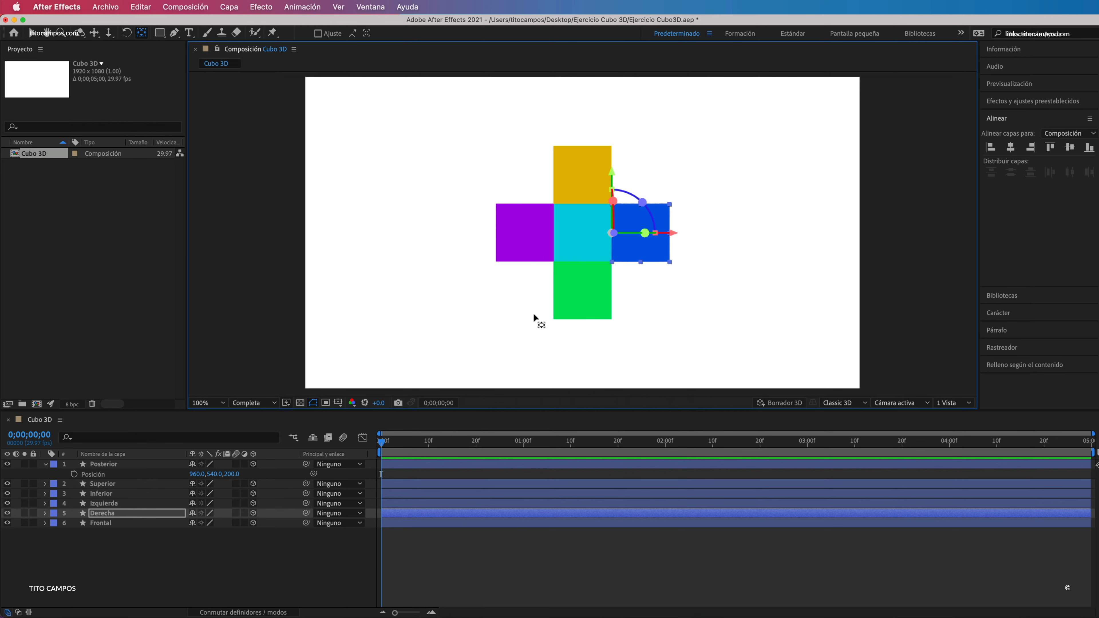
- Show the Superior layer's rotation properties and switch the composition viewer to four views
{"action": "left_click", "coordinate": [135, 483]}
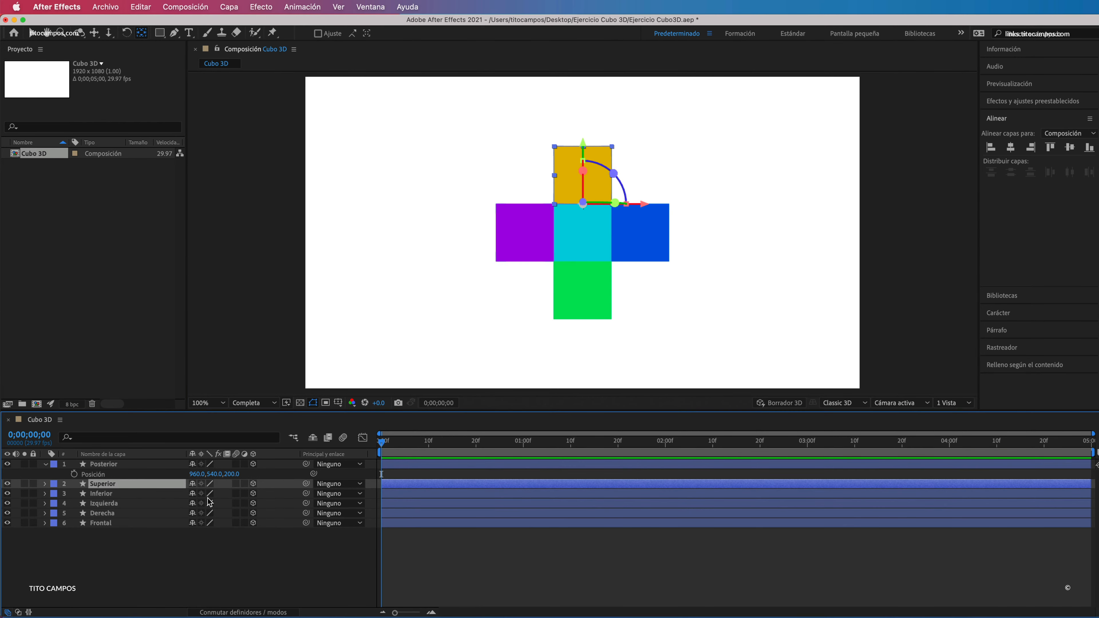
{"action": "key", "text": "r"}
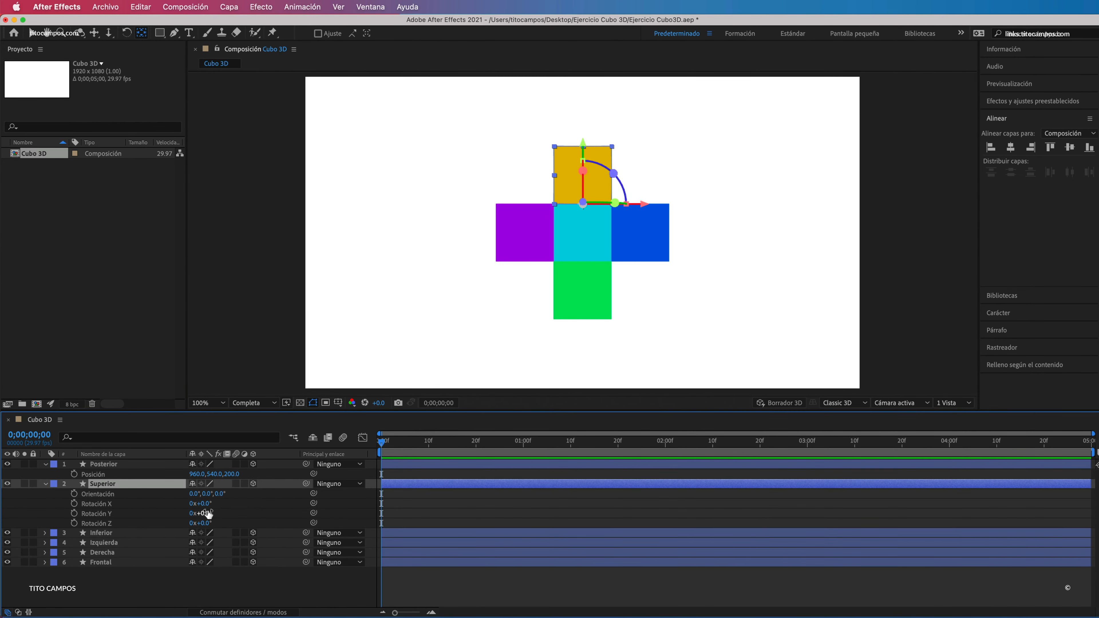
{"action": "mouse_move", "coordinate": [203, 503]}
{"action": "left_mouse_down"}
{"action": "mouse_move", "coordinate": [149, 516]}
{"action": "mouse_move", "coordinate": [194, 505]}
{"action": "left_mouse_up"}
{"action": "key", "text": "v"}
{"action": "left_click", "coordinate": [953, 403]}
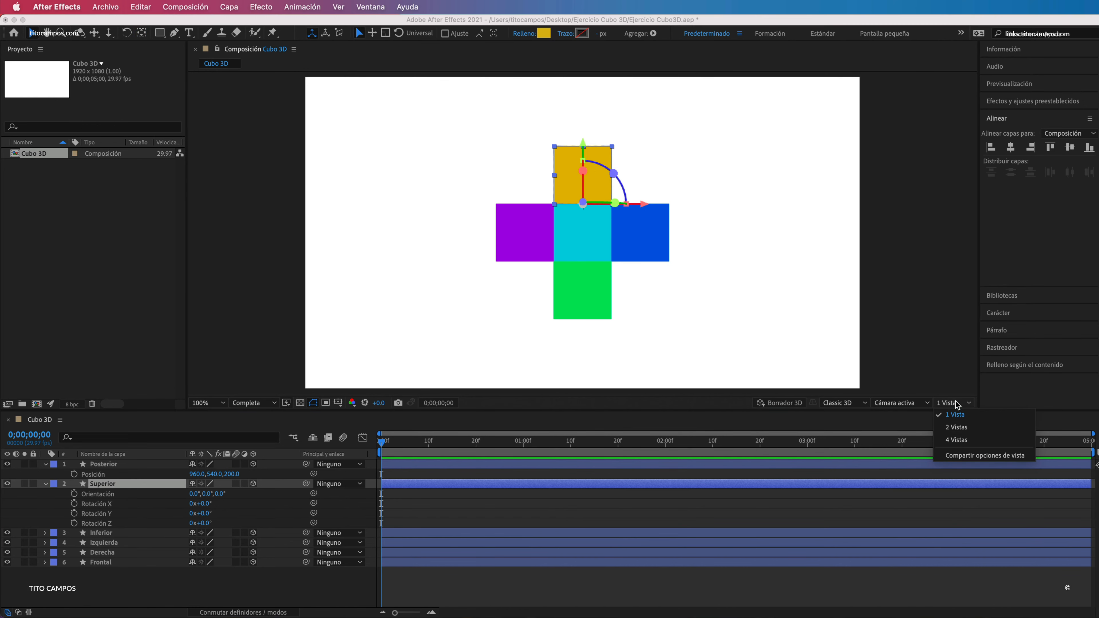
{"action": "left_click", "coordinate": [959, 441]}
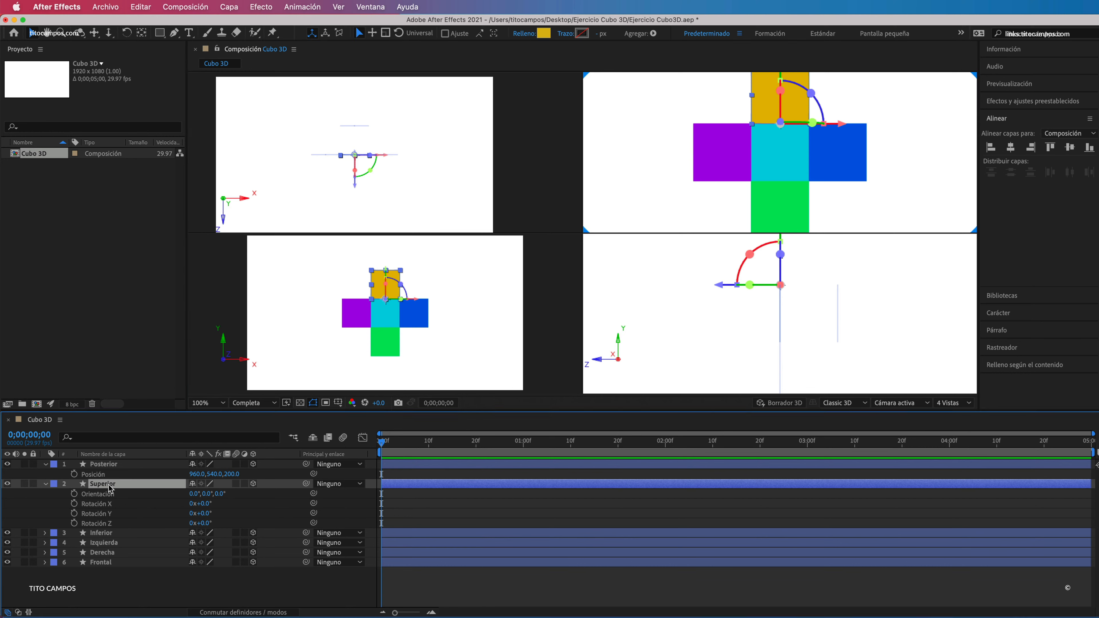
- Set the Superior layer's X Rotation to -90° and collapse its properties
{"action": "left_click", "coordinate": [46, 484]}
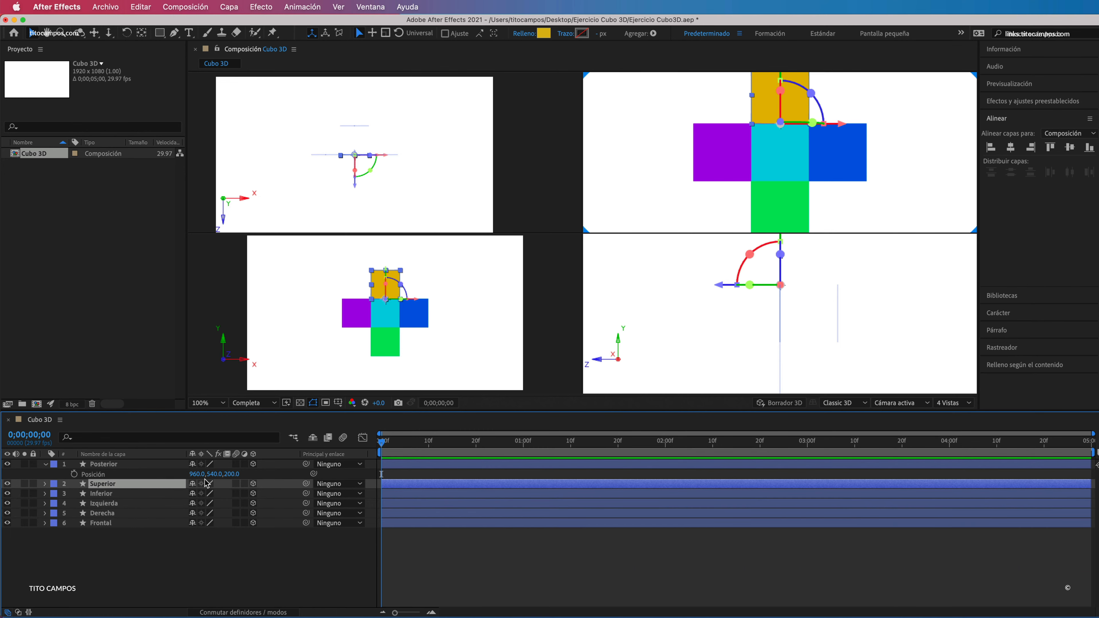
{"action": "key", "text": "r"}
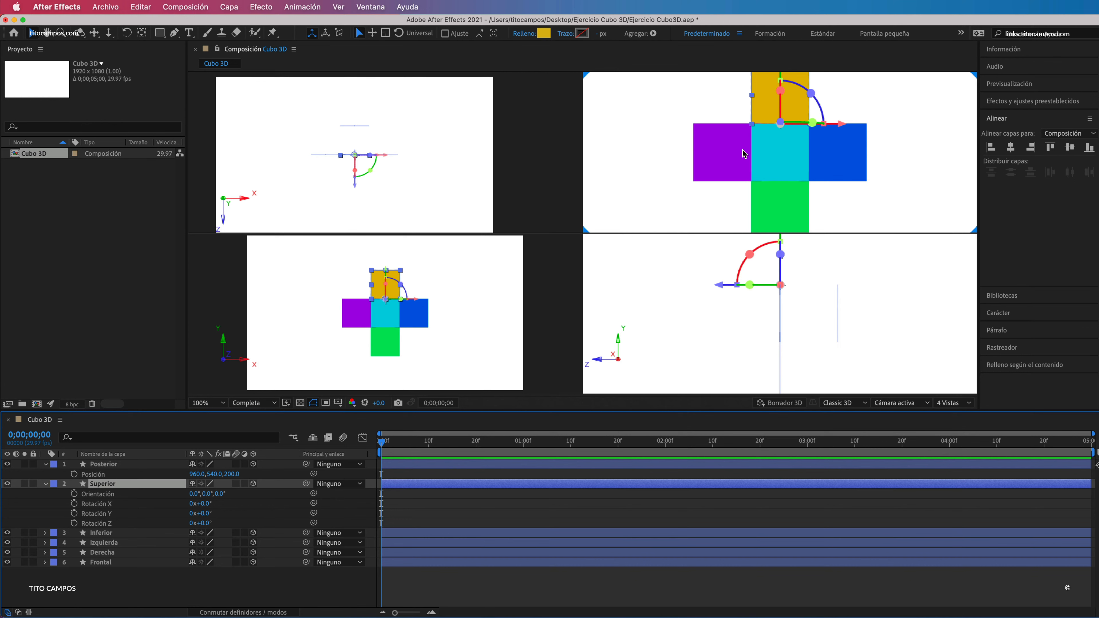
{"action": "left_click", "coordinate": [204, 503]}
{"action": "type", "text": "-90"}
{"action": "key", "text": "Return"}
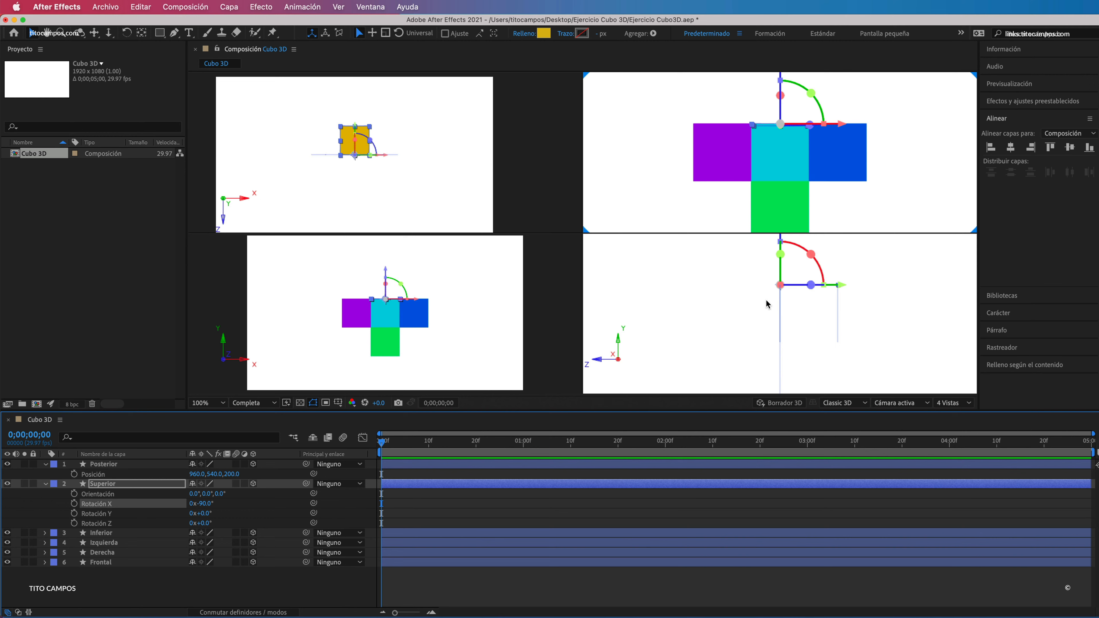
{"action": "left_click", "coordinate": [772, 286]}
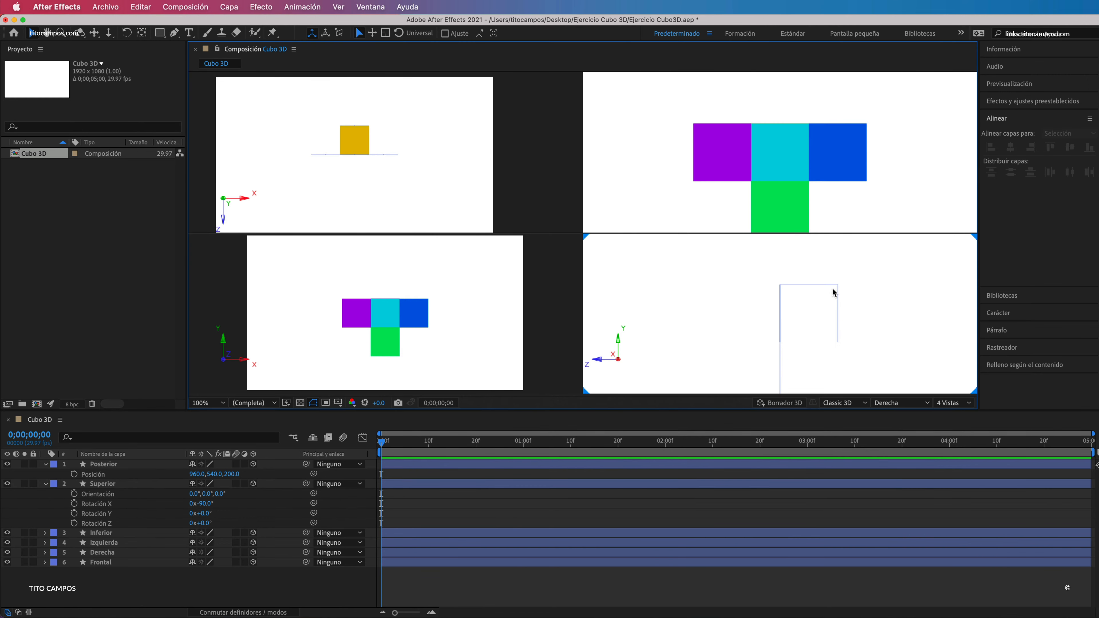
{"action": "left_click", "coordinate": [47, 486]}
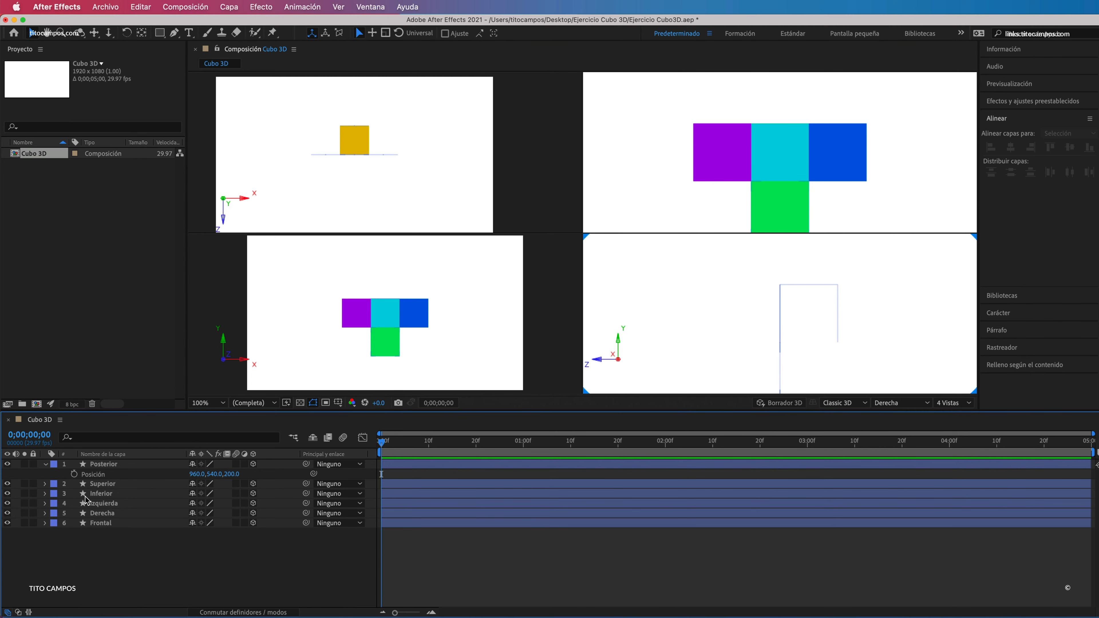
- Set the Inferior layer's X Rotation to 90°
{"action": "left_click", "coordinate": [107, 494]}
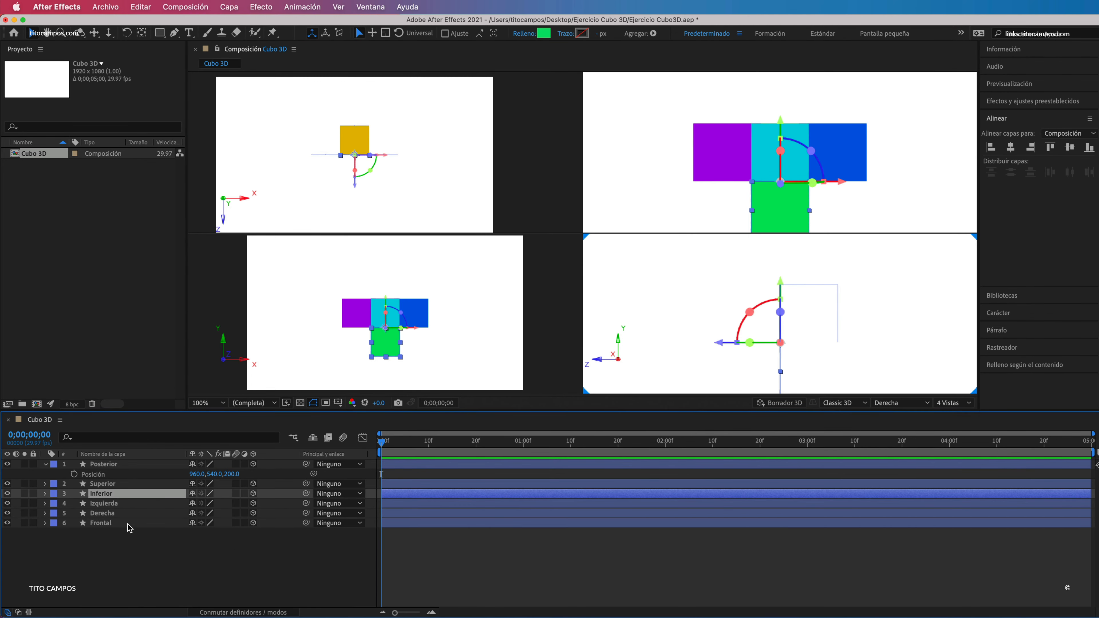
{"action": "key", "text": "r"}
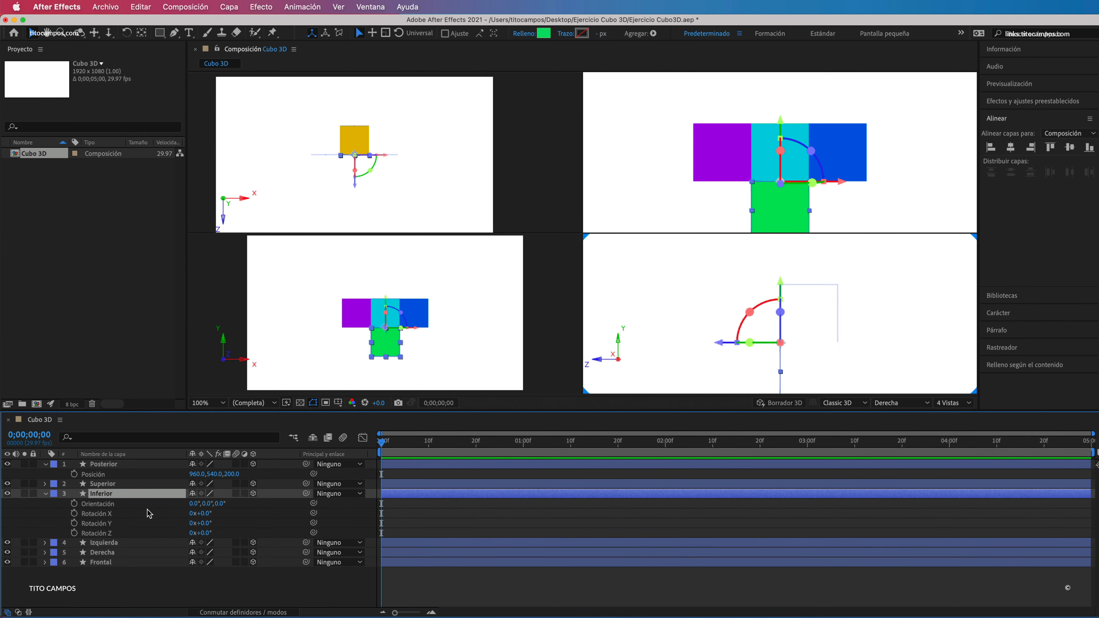
{"action": "left_click", "coordinate": [218, 515]}
{"action": "type", "text": "90"}
{"action": "key", "text": "Return"}
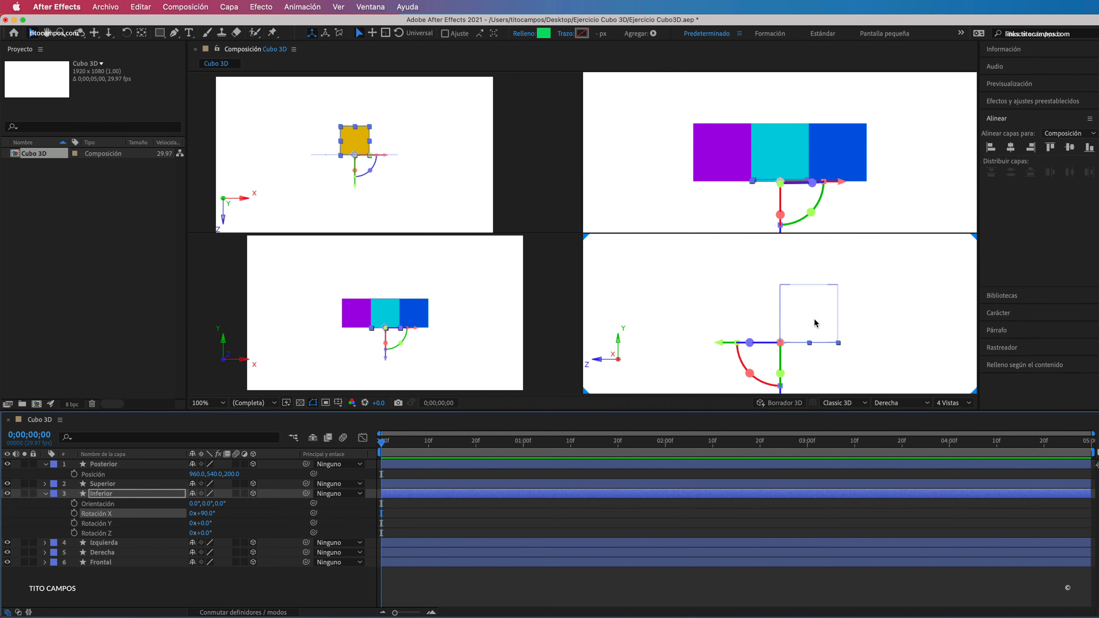
- Set the Izquierda layer's Y Rotation to 90°, leaving the Inferior and Izquierda layers' properties collapsed
{"action": "key", "text": "z"}
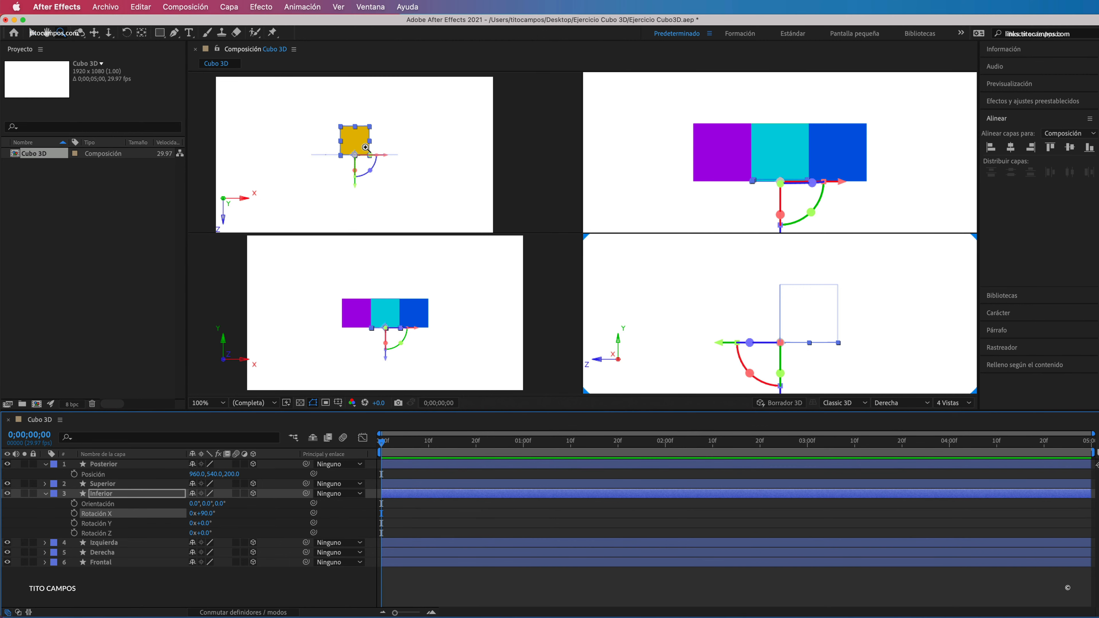
{"action": "left_click", "coordinate": [365, 147]}
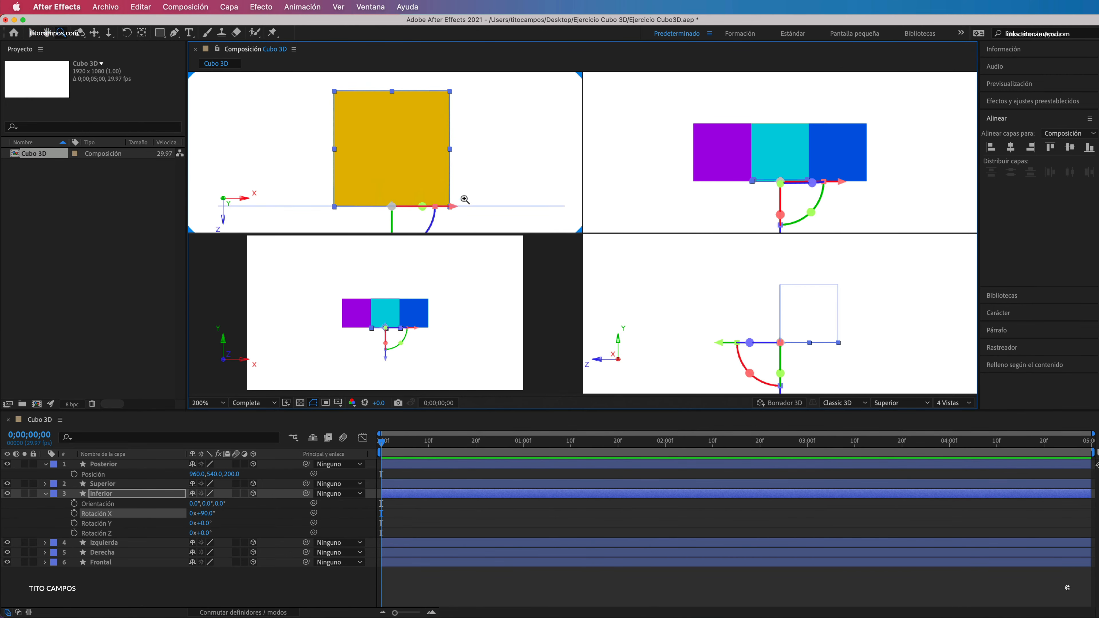
{"action": "key", "text": "v"}
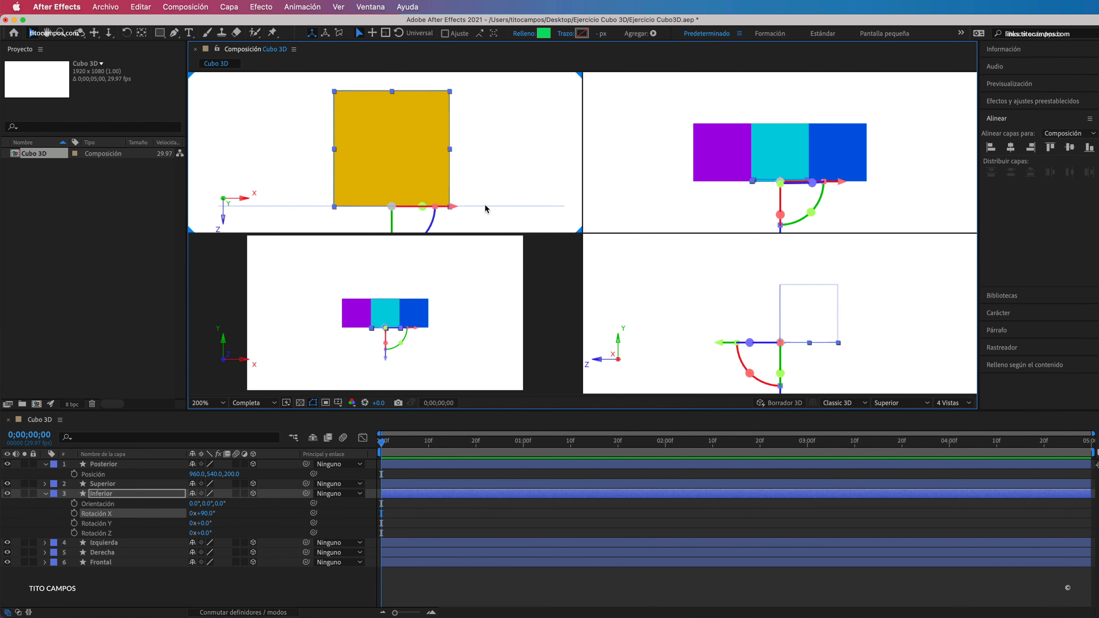
{"action": "left_click", "coordinate": [728, 164]}
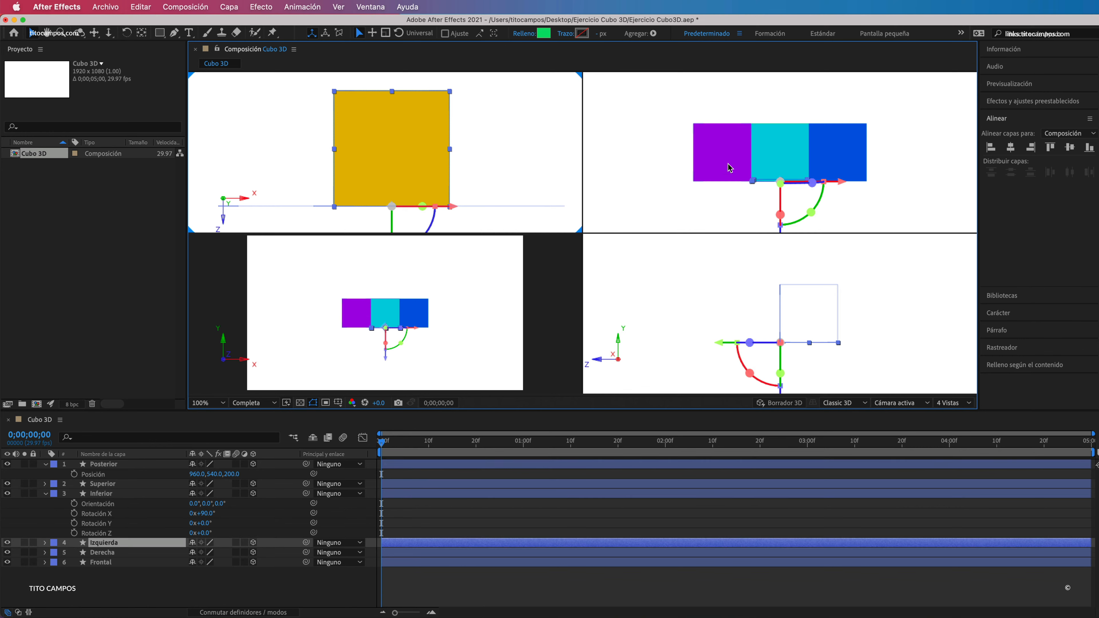
{"action": "left_click", "coordinate": [44, 494]}
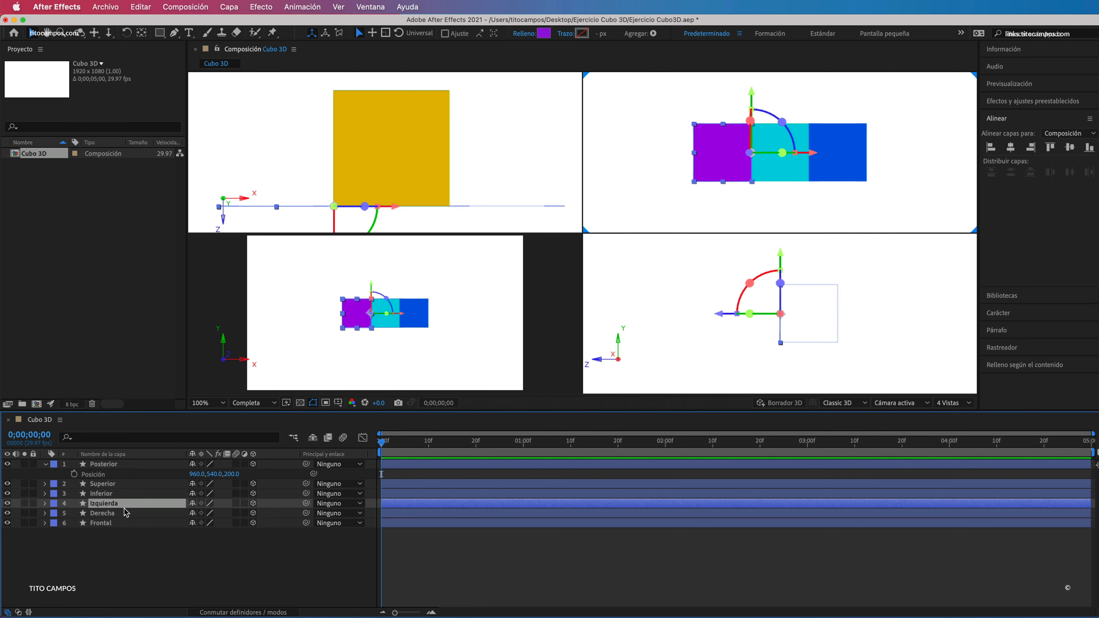
{"action": "key", "text": "r"}
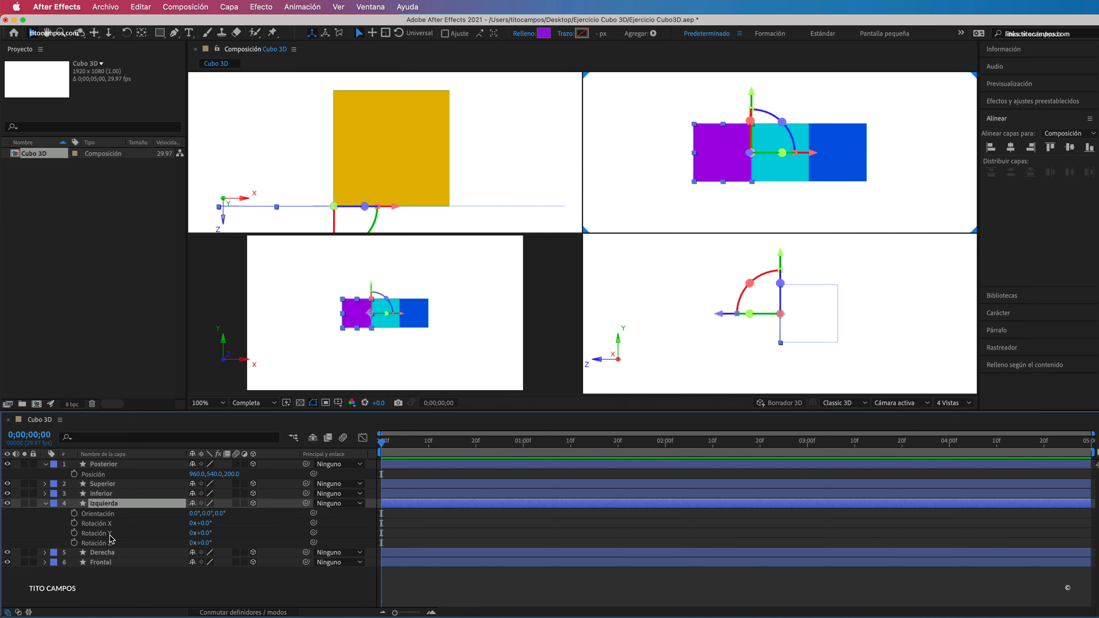
{"action": "left_click", "coordinate": [206, 534]}
{"action": "type", "text": "90"}
{"action": "key", "text": "Return"}
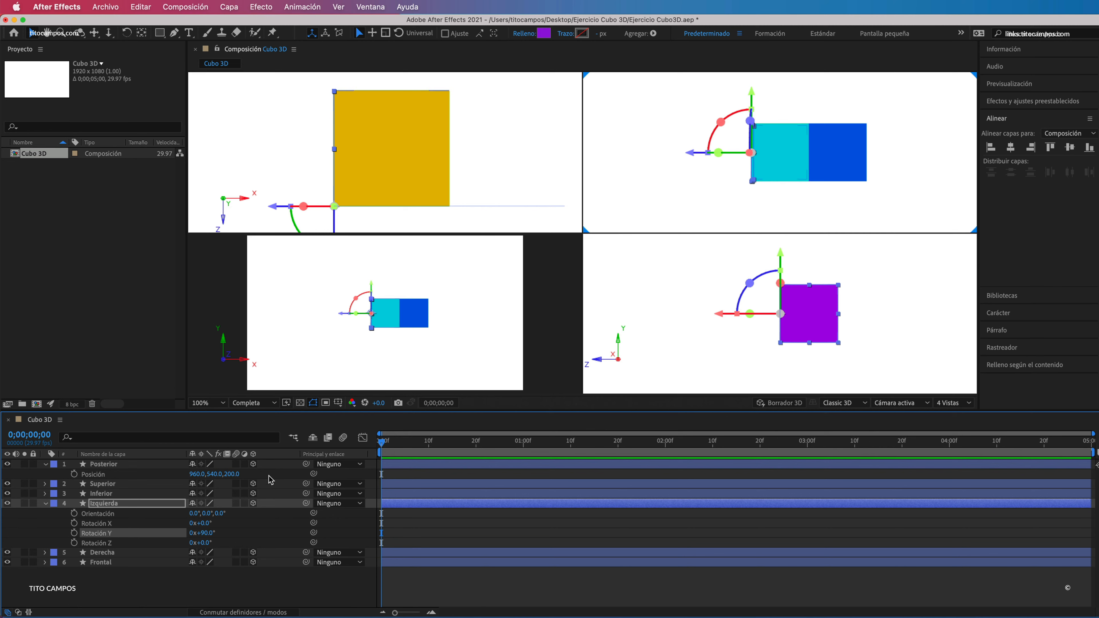
{"action": "left_click", "coordinate": [45, 503]}
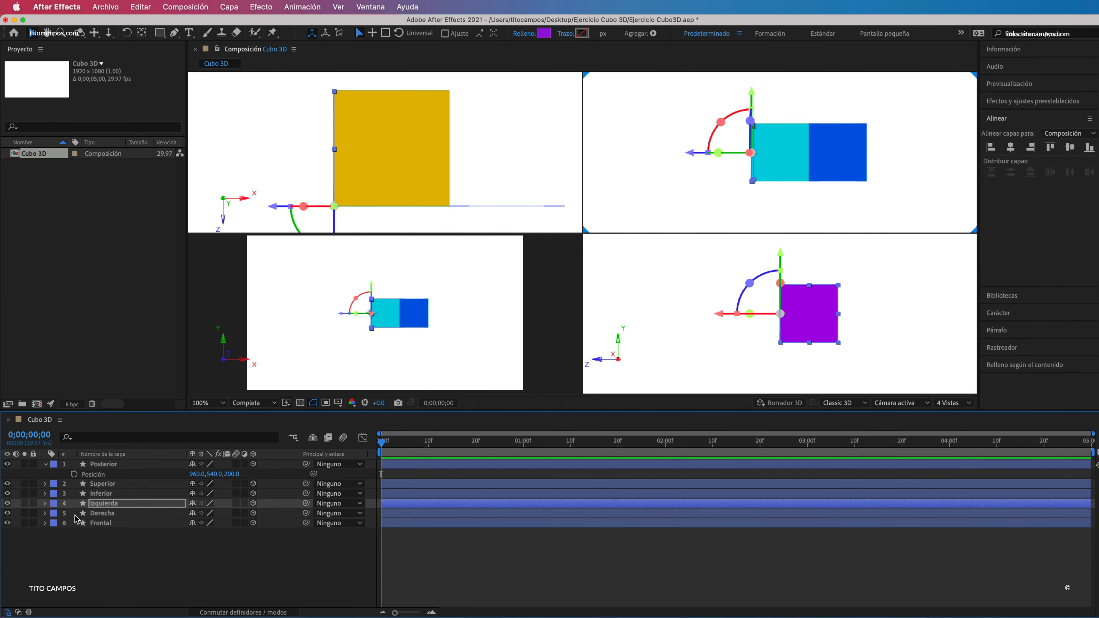
- Set the Derecha layer's Y Rotation to -90° and deselect the layer
{"action": "left_click", "coordinate": [103, 513]}
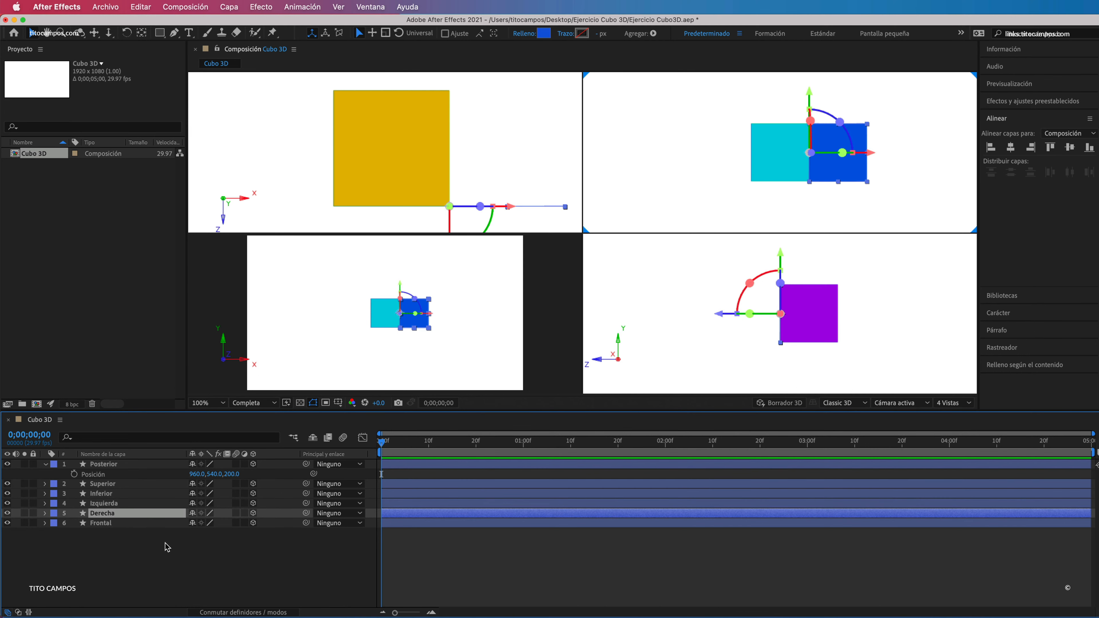
{"action": "key", "text": "r"}
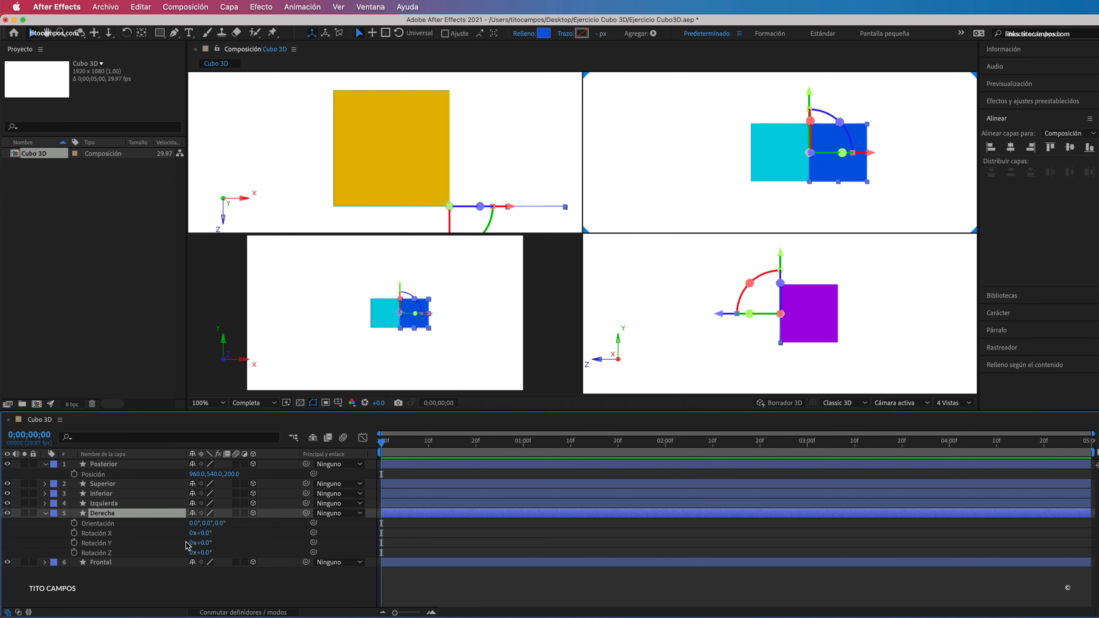
{"action": "left_click", "coordinate": [202, 542]}
{"action": "type", "text": "-90"}
{"action": "key", "text": "Return"}
{"action": "left_click", "coordinate": [671, 334]}
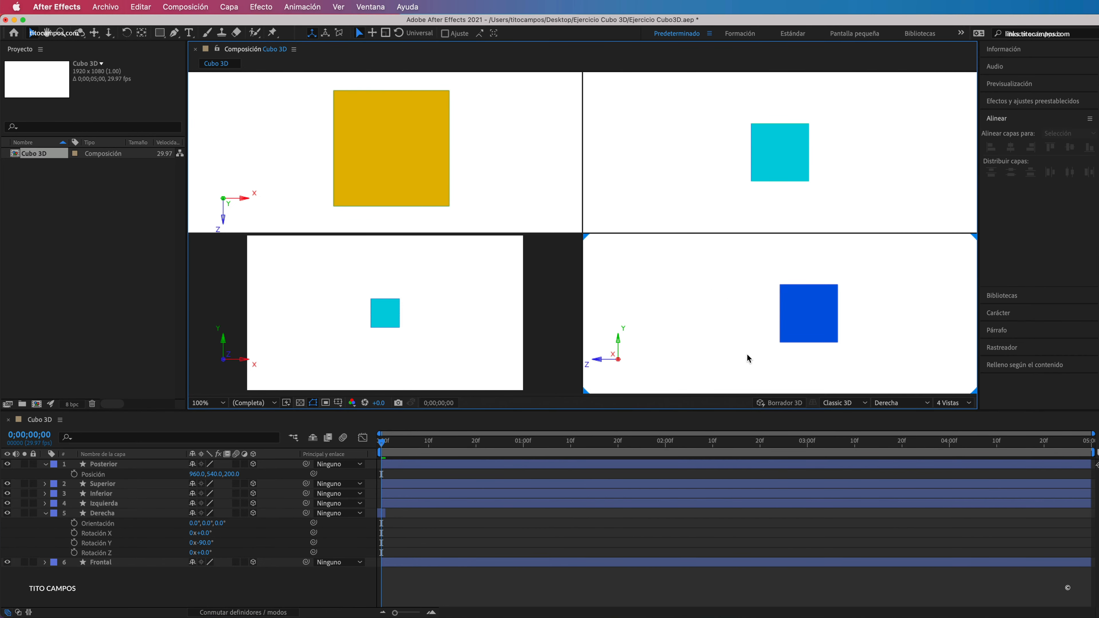
- Return the composition viewer to a single view and select the Frontal face
{"action": "left_click", "coordinate": [954, 402]}
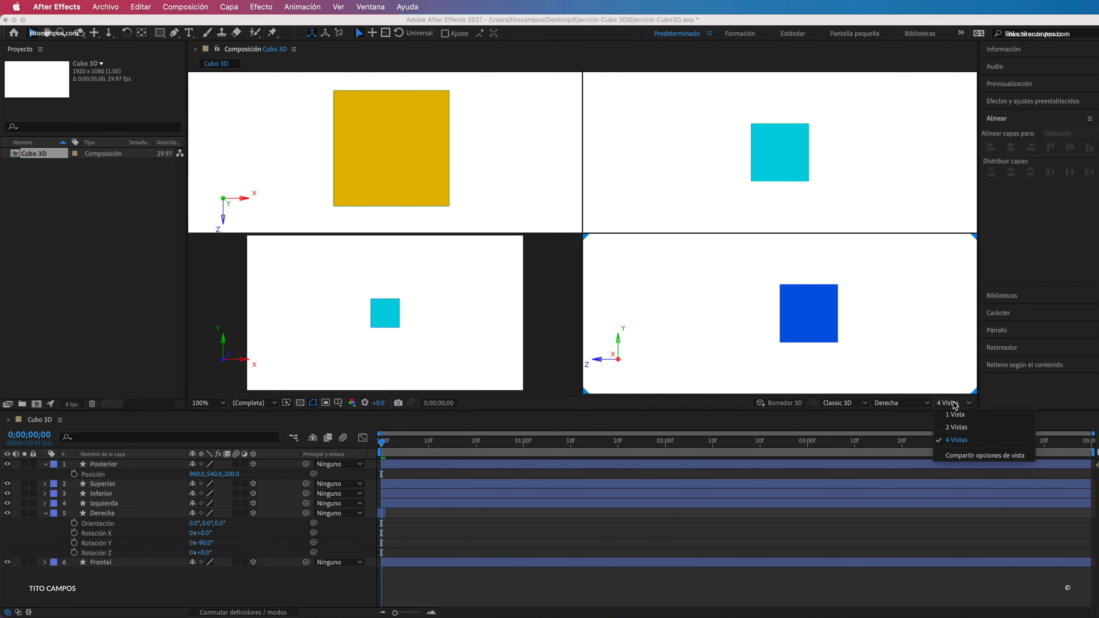
{"action": "left_click", "coordinate": [947, 414]}
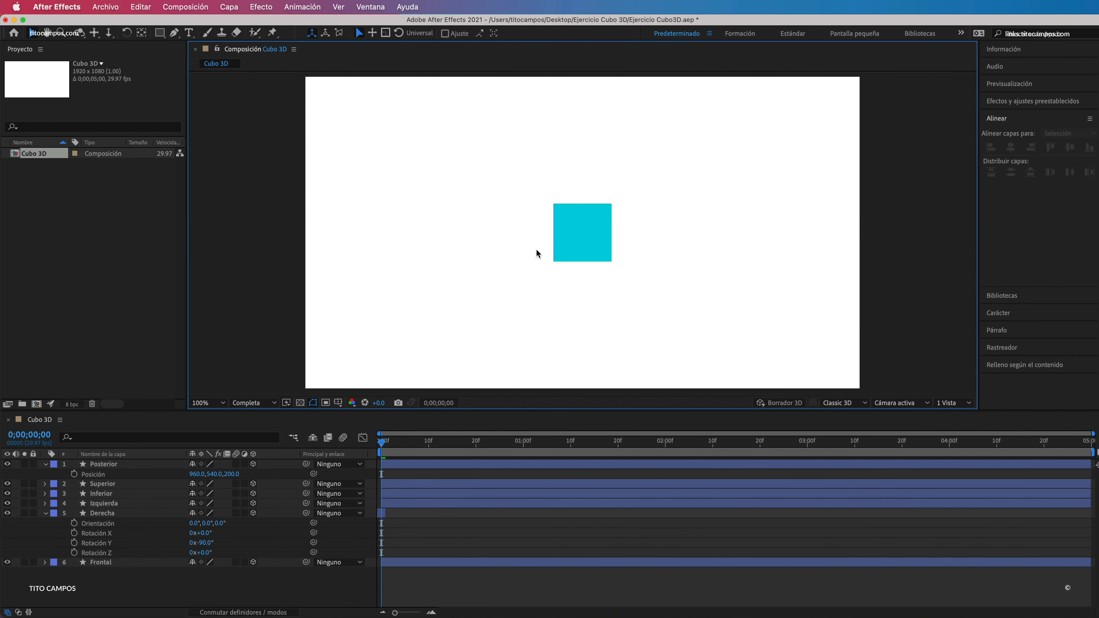
{"action": "left_click", "coordinate": [599, 232]}
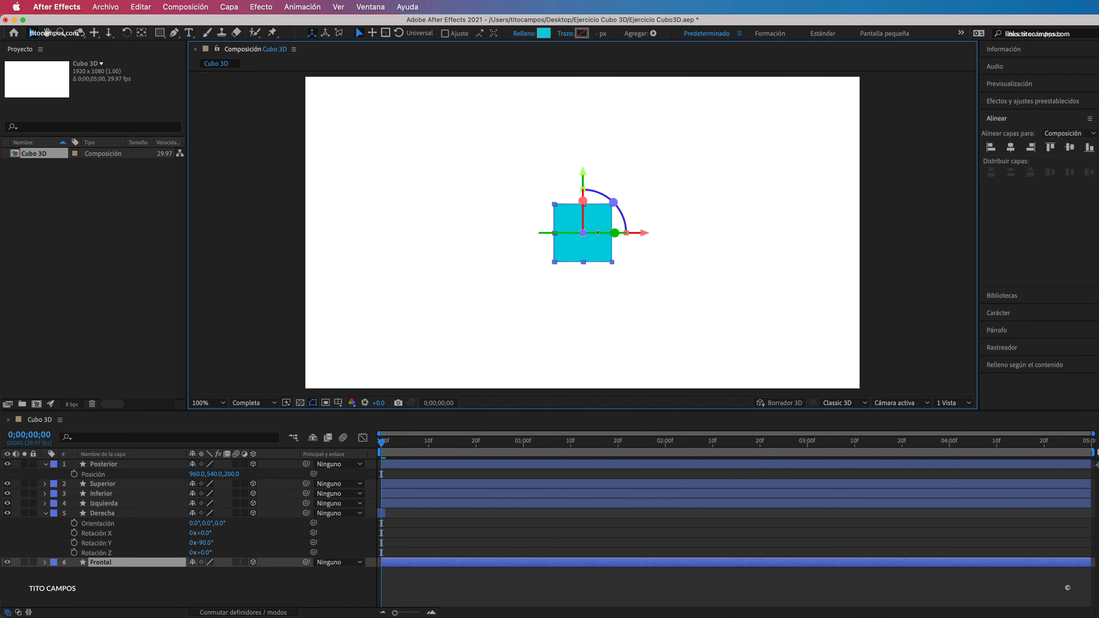
{"action": "left_click", "coordinate": [621, 299]}
{"action": "left_click", "coordinate": [588, 242]}
- Collapse the Posterior and Derecha layers' properties and save the project
{"action": "left_click", "coordinate": [45, 464]}
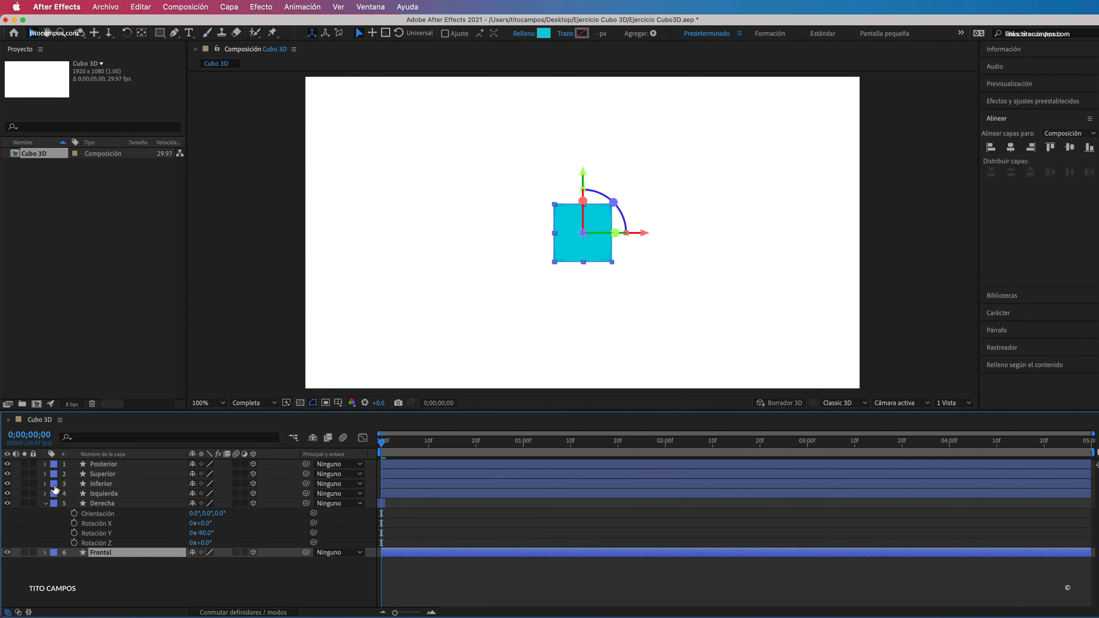
{"action": "left_click", "coordinate": [44, 503]}
{"action": "left_click", "coordinate": [579, 259]}
{"action": "key", "text": "super+s"}
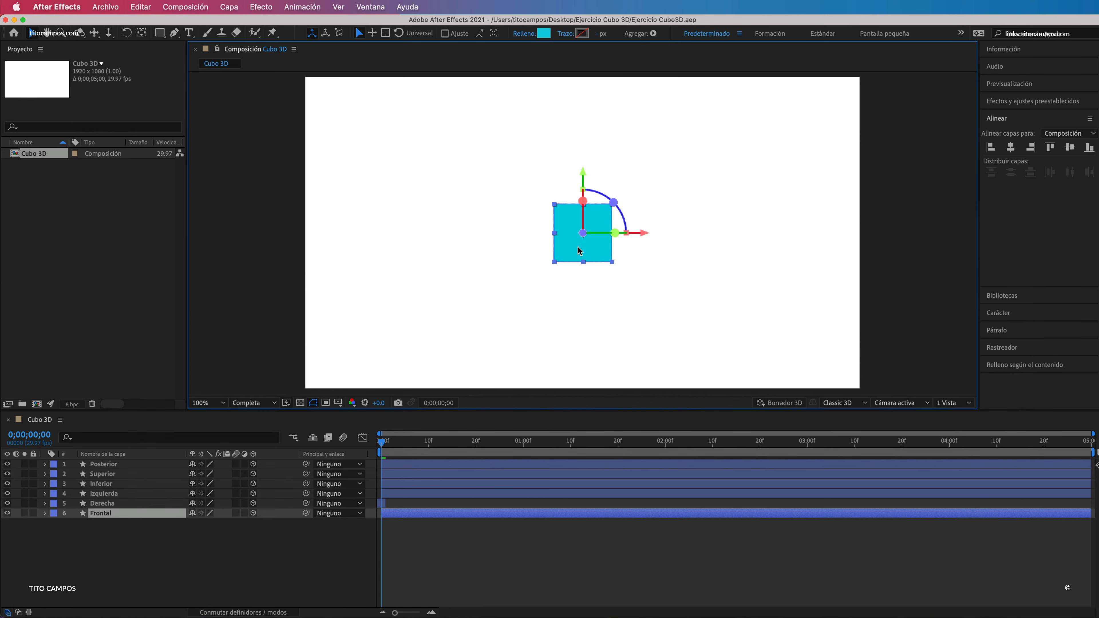
{"action": "left_click", "coordinate": [612, 299]}
{"action": "left_click_drag", "start_coordinate": [583, 246], "coordinate": [652, 230]}
{"action": "left_click_drag", "start_coordinate": [583, 236], "coordinate": [509, 209]}
{"action": "left_click_drag", "start_coordinate": [582, 205], "coordinate": [655, 192]}
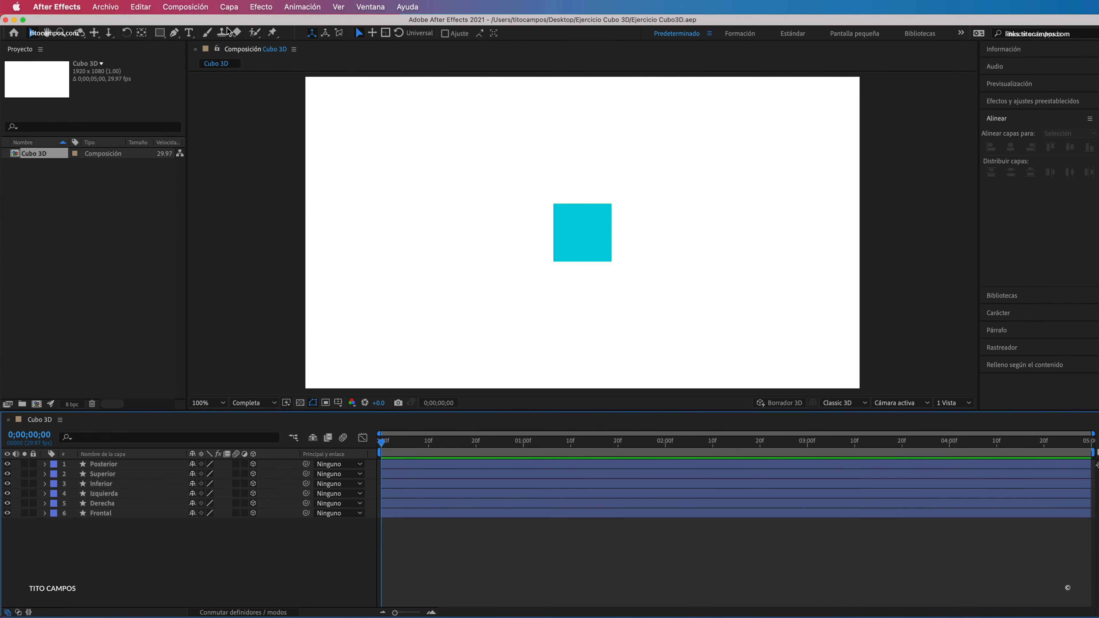
- Add a new null object layer to the Cubo 3D composition
{"action": "left_click", "coordinate": [229, 7]}
{"action": "mouse_move", "coordinate": [236, 24]}
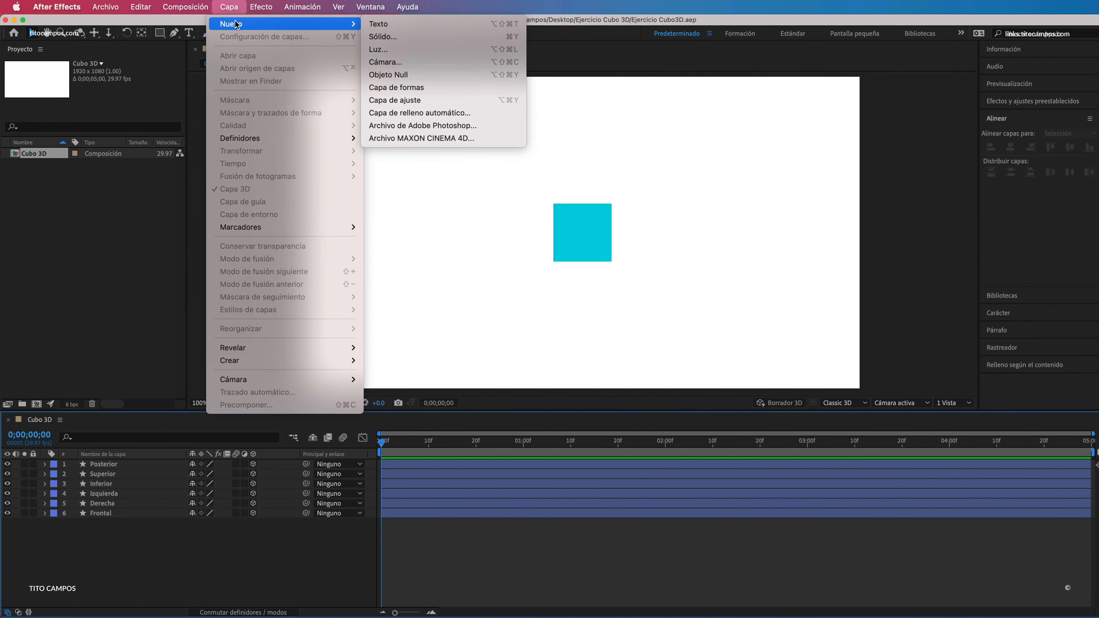
{"action": "left_click", "coordinate": [451, 75]}
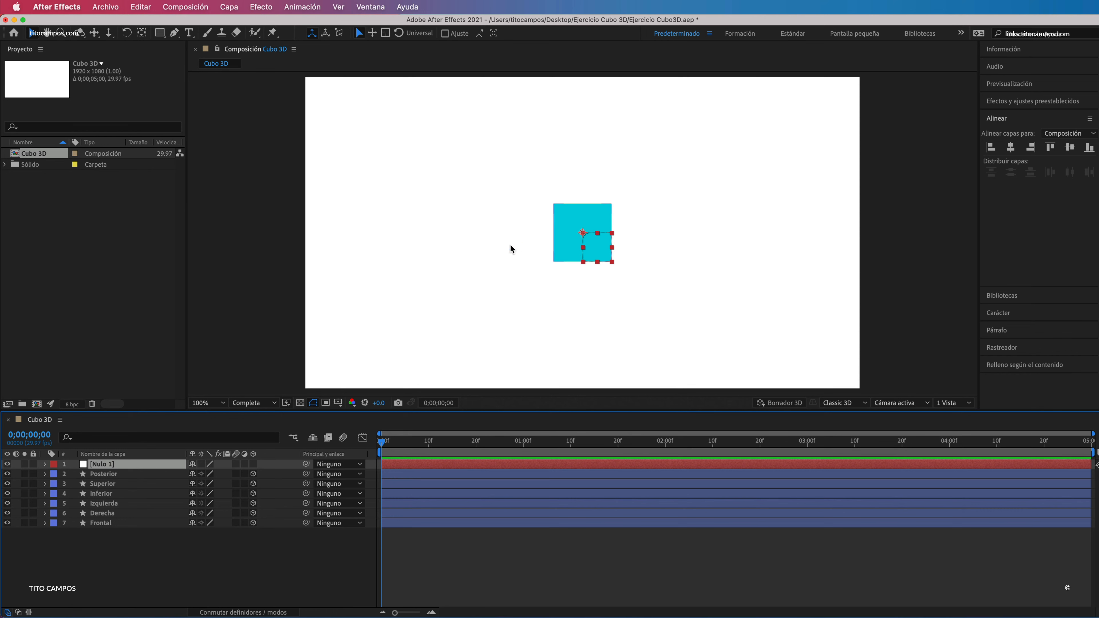
- Center the null object's anchor point within its bounds and move the null just to the right of the cyan face
{"action": "left_click", "coordinate": [143, 34]}
{"action": "key", "text": "super+alt+Home"}
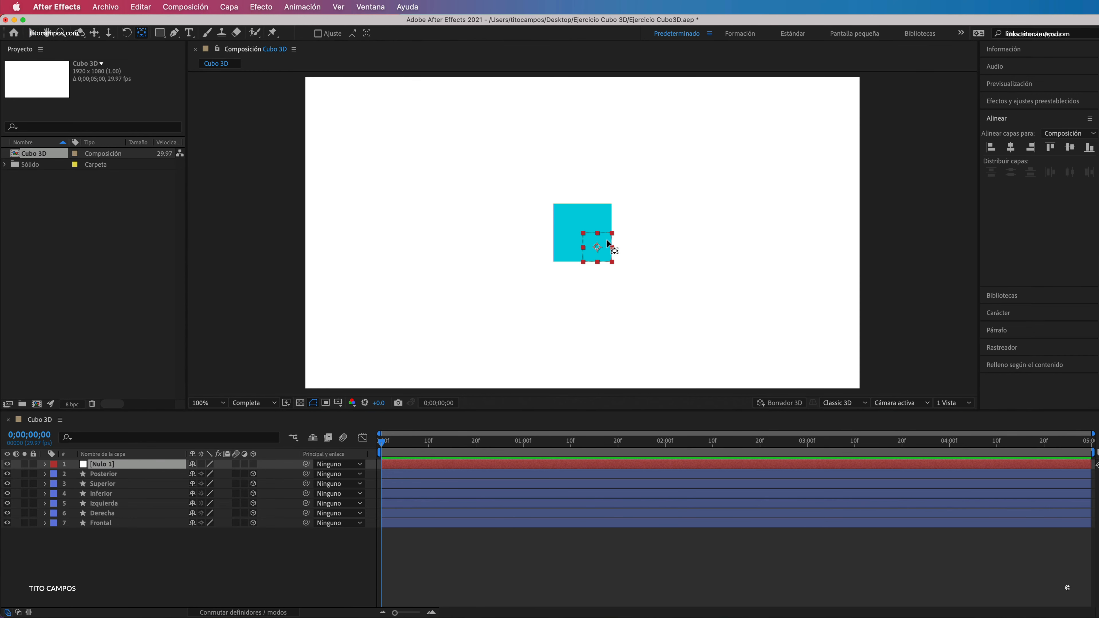
{"action": "key", "text": "v"}
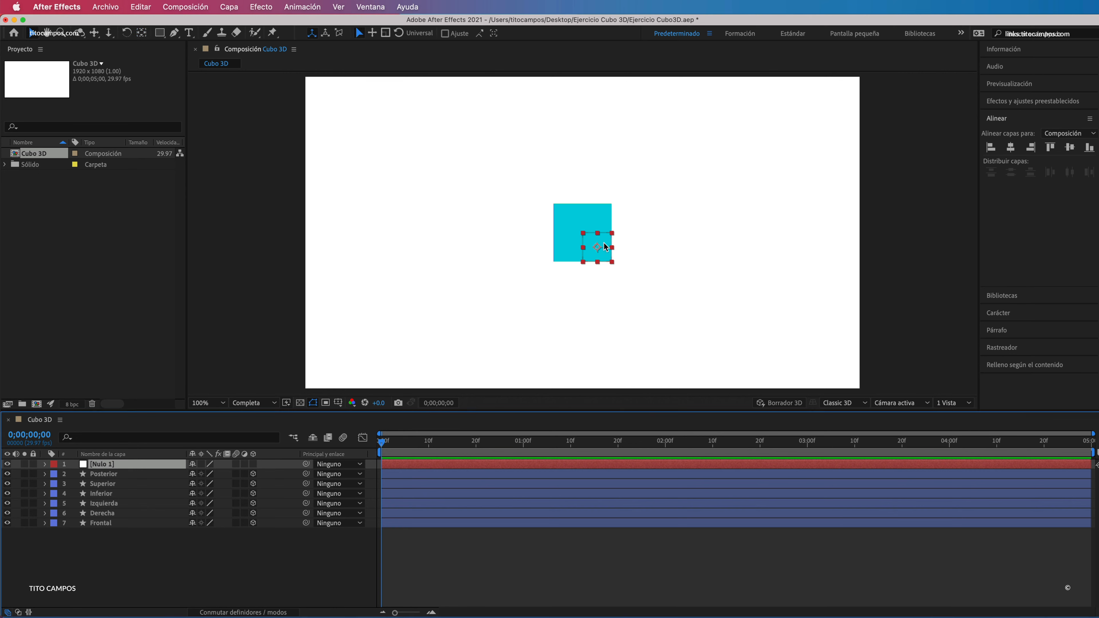
{"action": "left_click_drag", "start_coordinate": [605, 247], "coordinate": [650, 235]}
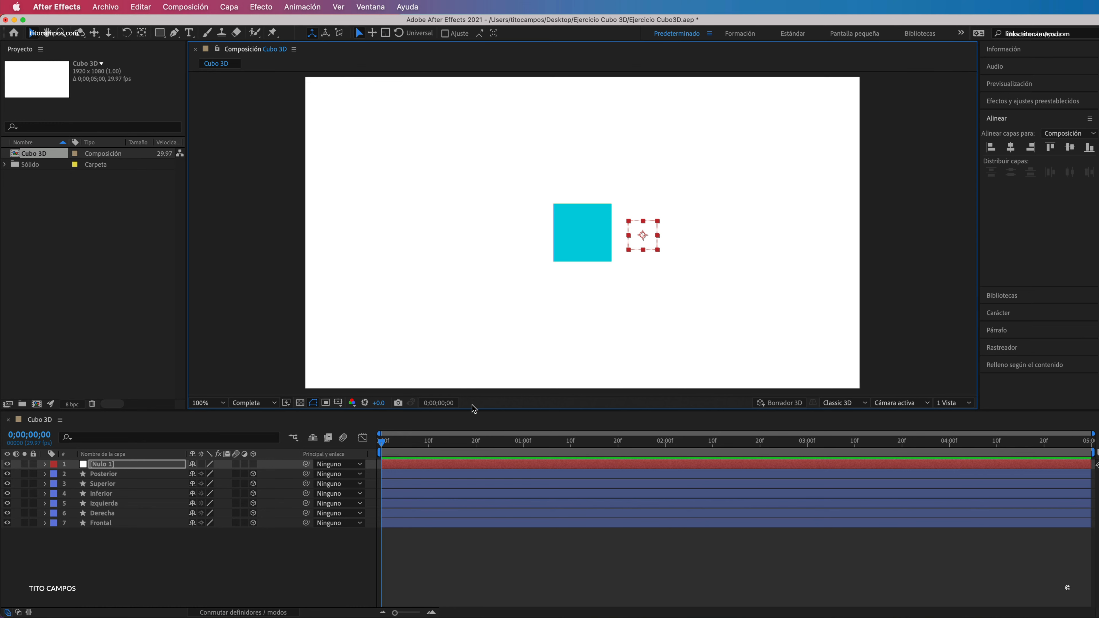
{"action": "left_click", "coordinate": [165, 466]}
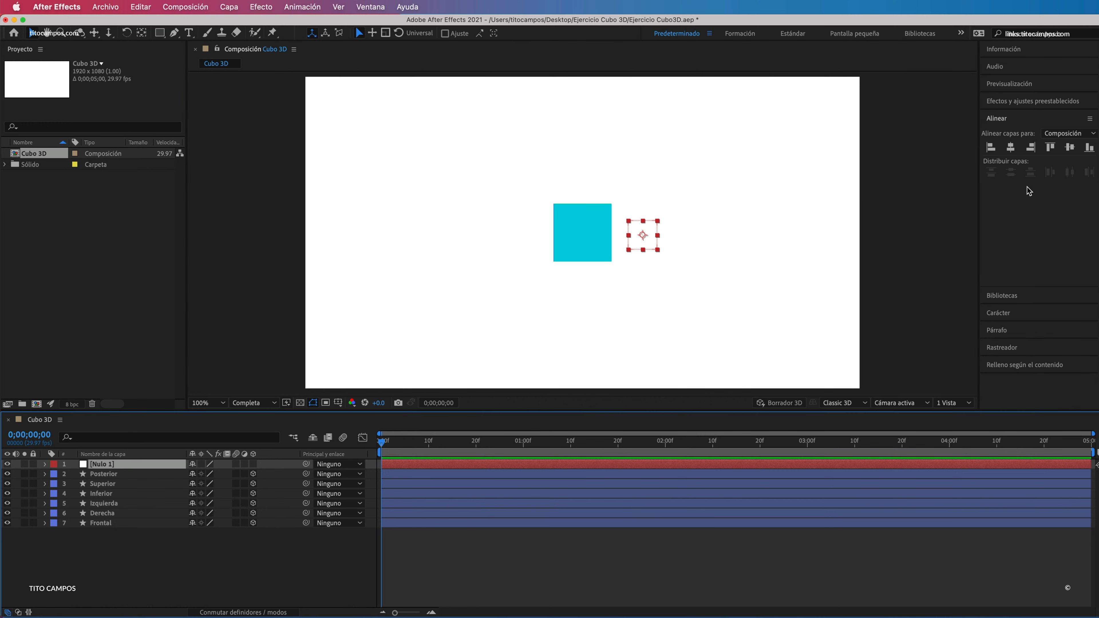
- Center the null horizontally and vertically in the composition and switch the viewer to four views
{"action": "left_click", "coordinate": [1012, 147]}
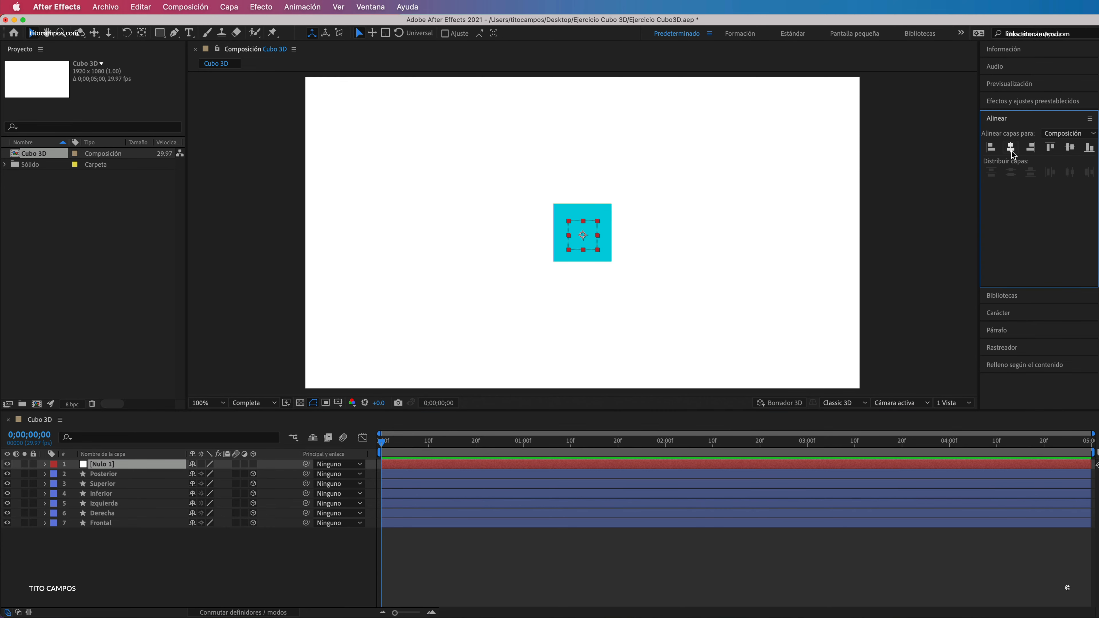
{"action": "left_click", "coordinate": [1070, 148]}
{"action": "left_click", "coordinate": [948, 402]}
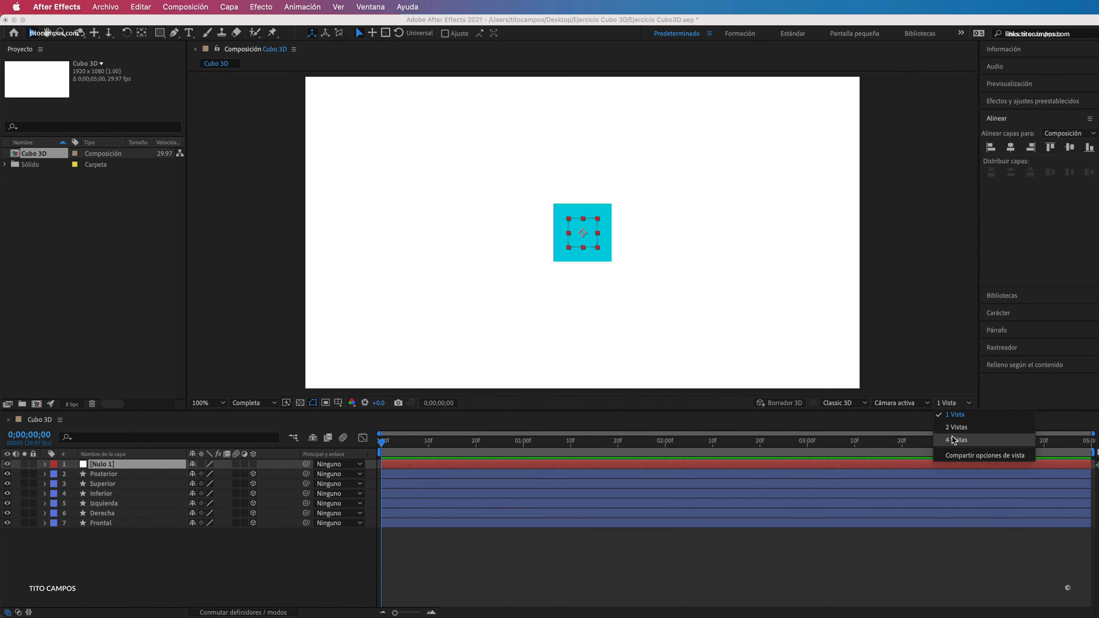
{"action": "left_click", "coordinate": [952, 450]}
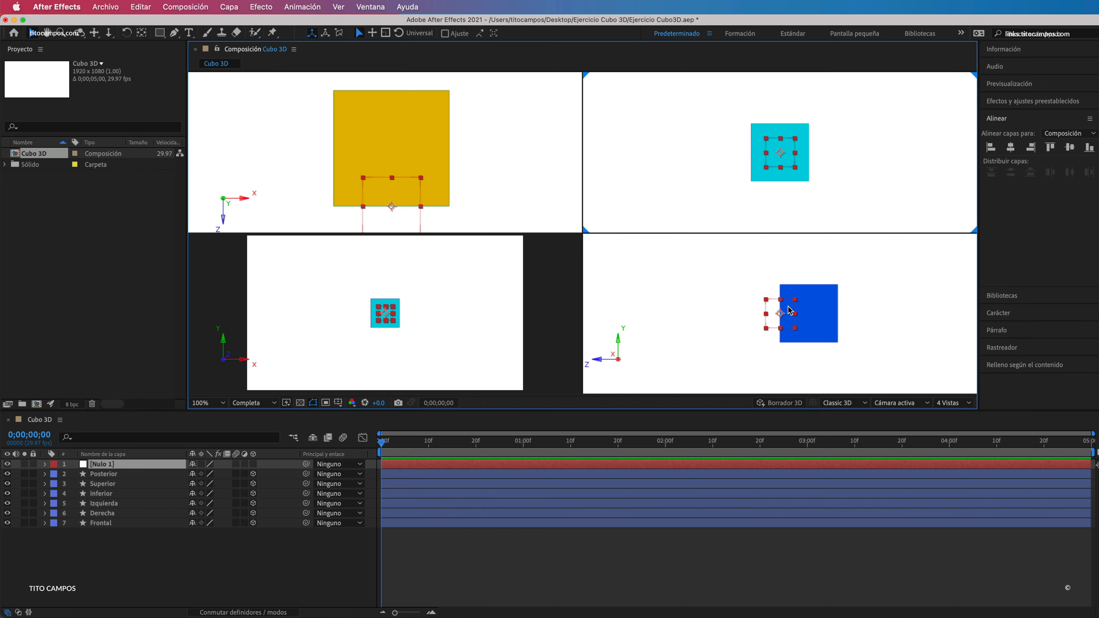
{"action": "left_click_drag", "start_coordinate": [788, 308], "coordinate": [859, 313]}
{"action": "key", "text": "super+z"}
{"action": "mouse_move", "coordinate": [788, 163]}
{"action": "left_mouse_down"}
{"action": "mouse_move", "coordinate": [745, 156]}
{"action": "mouse_move", "coordinate": [851, 158]}
{"action": "mouse_move", "coordinate": [722, 166]}
{"action": "mouse_move", "coordinate": [820, 164]}
{"action": "mouse_move", "coordinate": [805, 163]}
{"action": "mouse_move", "coordinate": [790, 126]}
{"action": "mouse_move", "coordinate": [788, 189]}
{"action": "mouse_move", "coordinate": [786, 165]}
{"action": "left_mouse_up"}
- Make the null a 3D layer, move it along Z to the cube's center, and return the viewer to a single view
{"action": "left_click", "coordinate": [253, 464]}
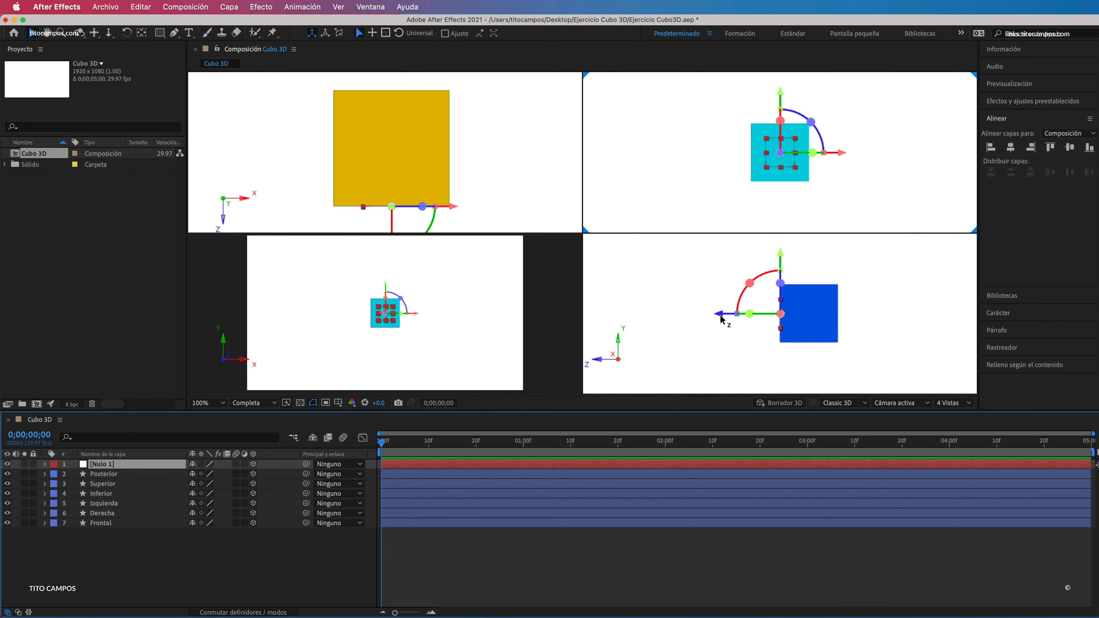
{"action": "left_click_drag", "start_coordinate": [724, 319], "coordinate": [753, 315]}
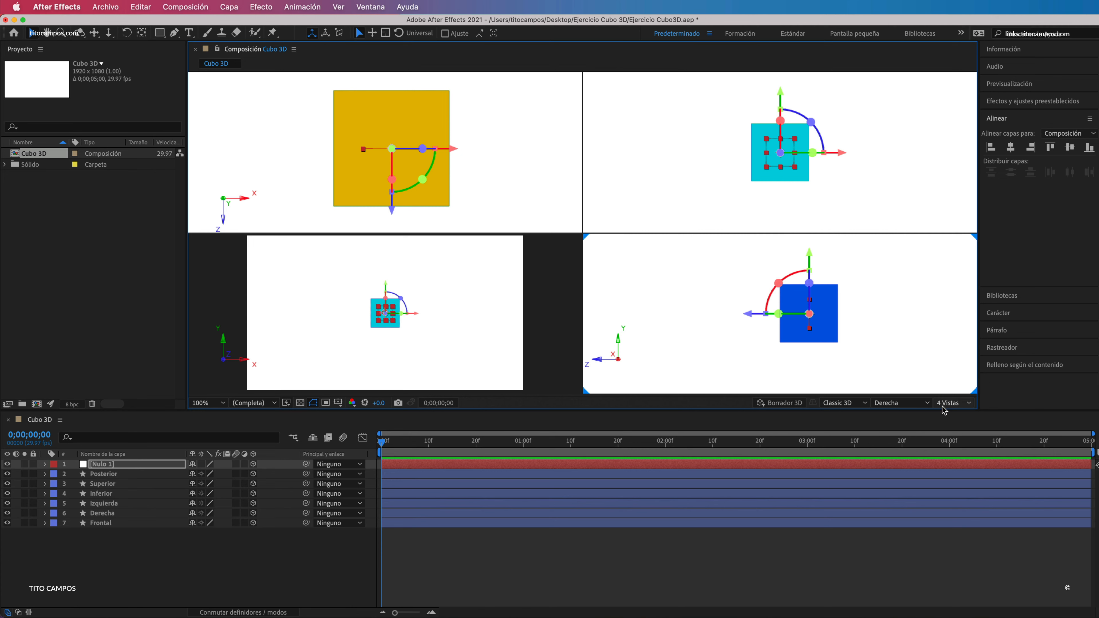
{"action": "left_click", "coordinate": [957, 405]}
{"action": "left_click", "coordinate": [960, 420]}
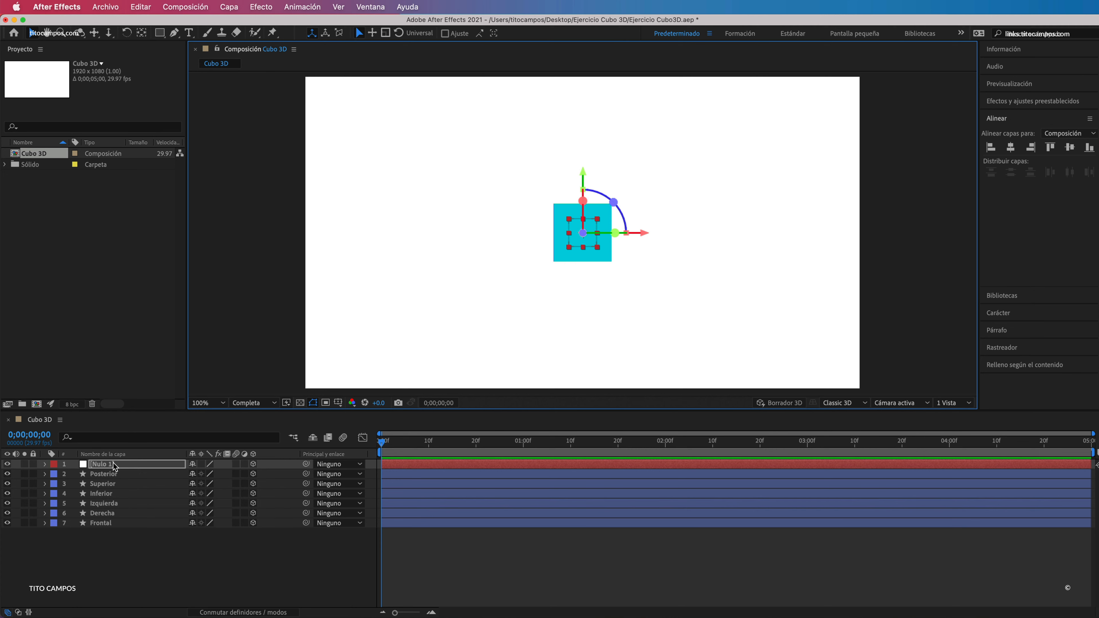
- Parent the Posterior, Superior, Inferior, Izquierda, Derecha and Frontal layers to the null Nulo 1 and save the project
{"action": "left_click", "coordinate": [123, 467]}
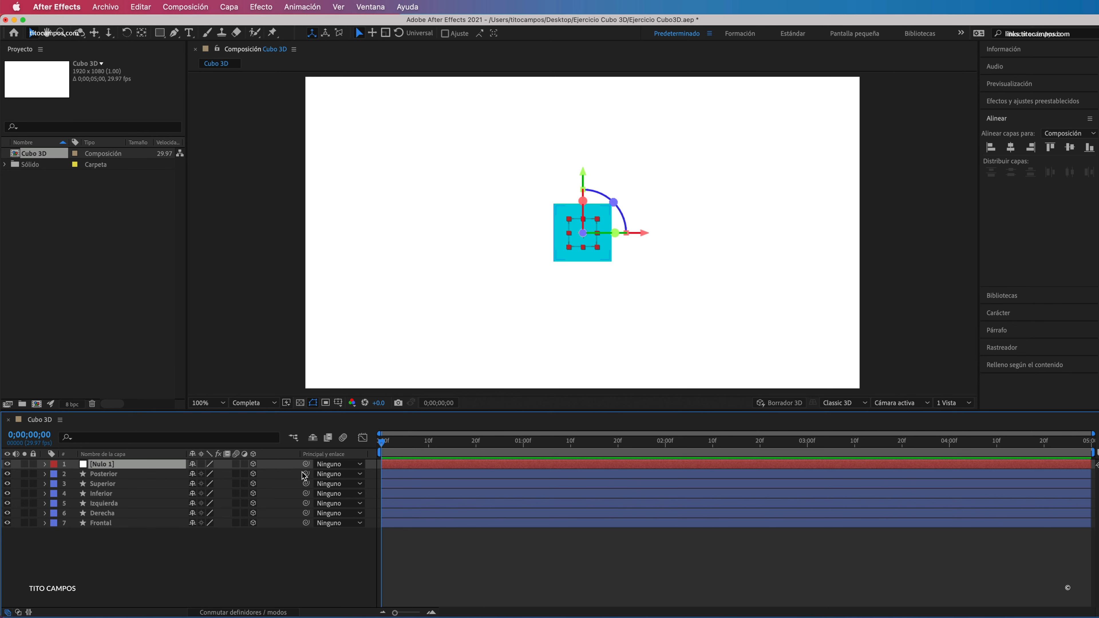
{"action": "left_click_drag", "start_coordinate": [307, 473], "coordinate": [123, 468]}
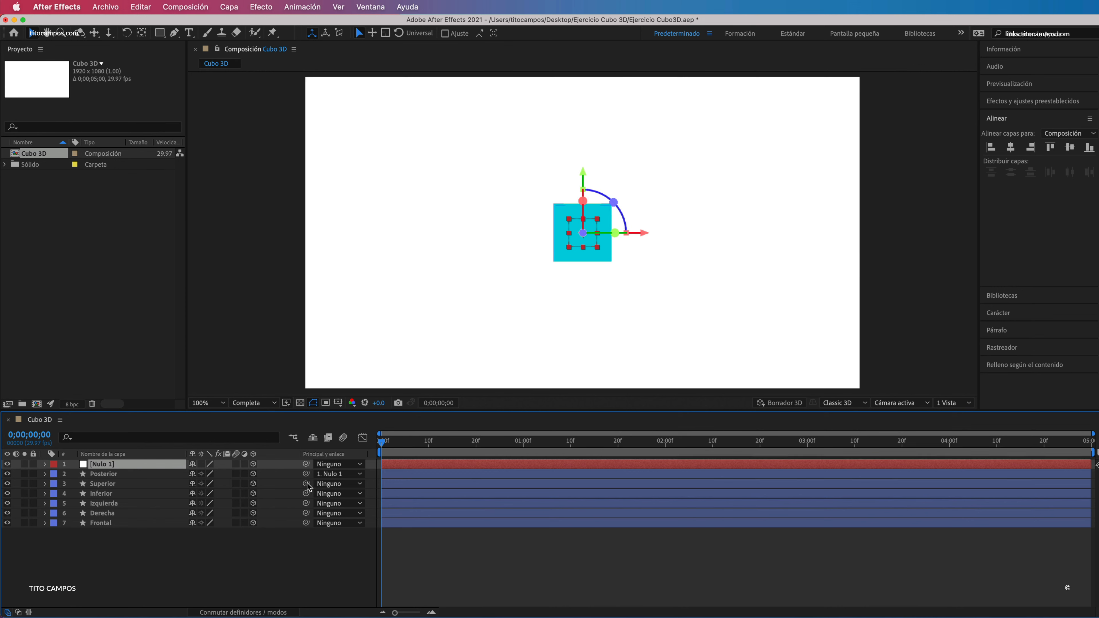
{"action": "left_click_drag", "start_coordinate": [306, 484], "coordinate": [117, 467]}
{"action": "left_click_drag", "start_coordinate": [306, 495], "coordinate": [135, 468]}
{"action": "left_click_drag", "start_coordinate": [305, 503], "coordinate": [133, 464]}
{"action": "left_click_drag", "start_coordinate": [305, 513], "coordinate": [126, 470]}
{"action": "left_click_drag", "start_coordinate": [306, 524], "coordinate": [130, 465]}
{"action": "key", "text": "super+s"}
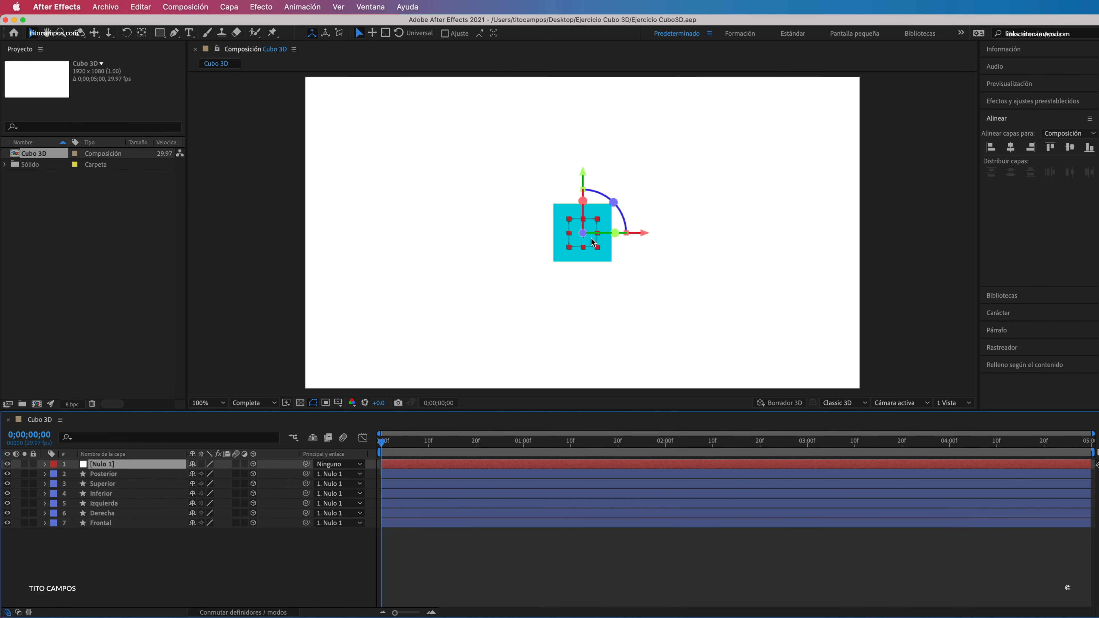
- Test the parenting by moving the null a little to the right, and undo the move
{"action": "left_click_drag", "start_coordinate": [592, 241], "coordinate": [641, 249]}
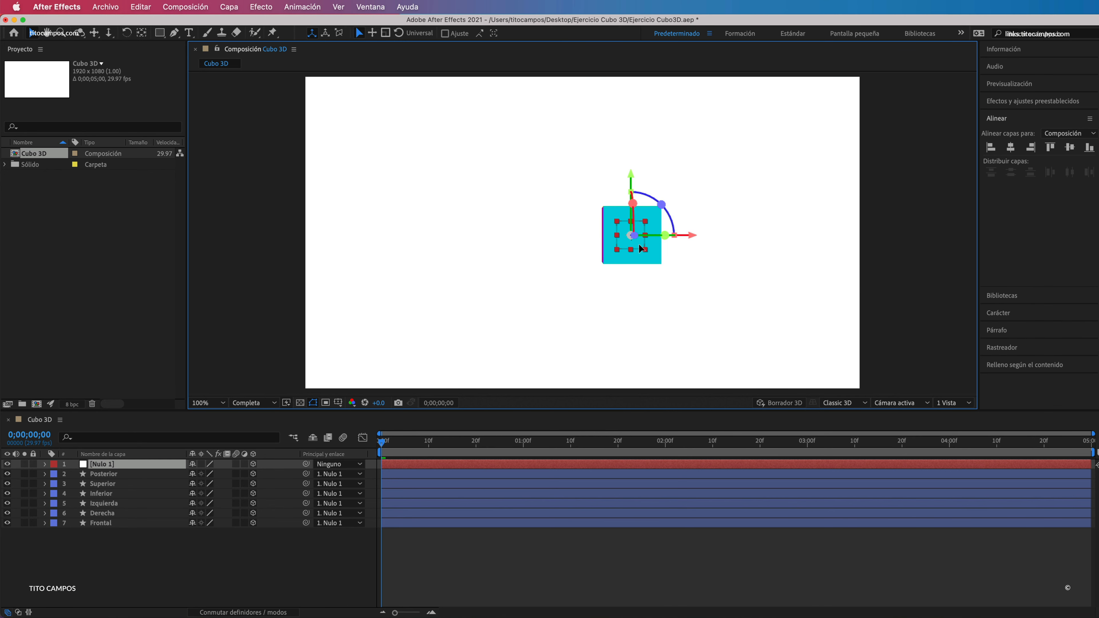
{"action": "key", "text": "super+z"}
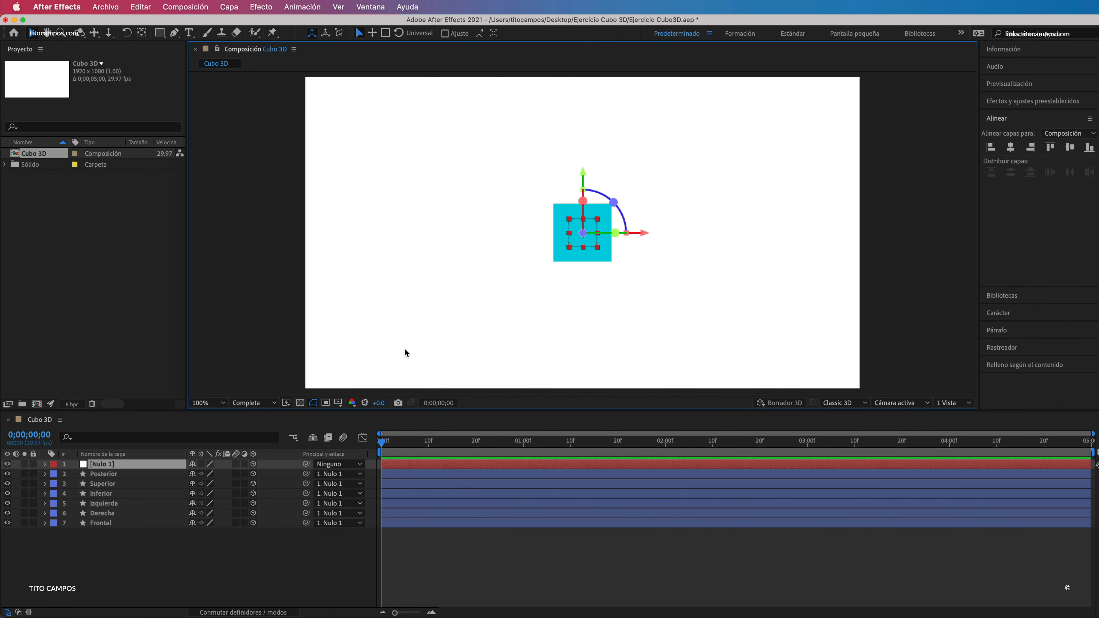
- Lock the six cube face layers and rename the null object as Controlador
{"action": "left_click_drag", "start_coordinate": [34, 476], "coordinate": [38, 506]}
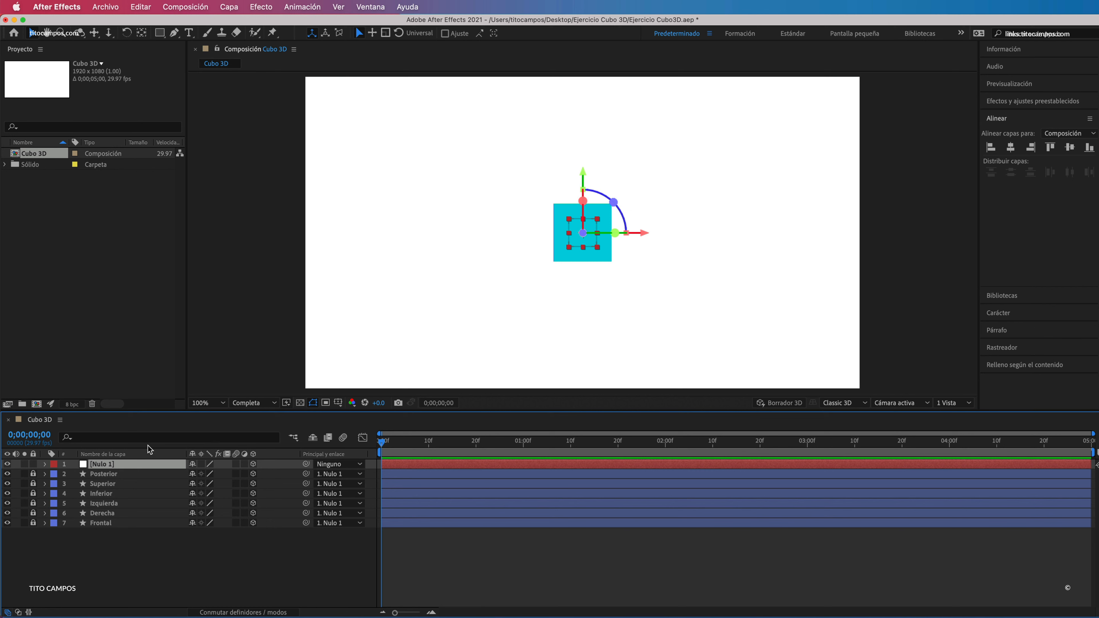
{"action": "key", "text": "Return"}
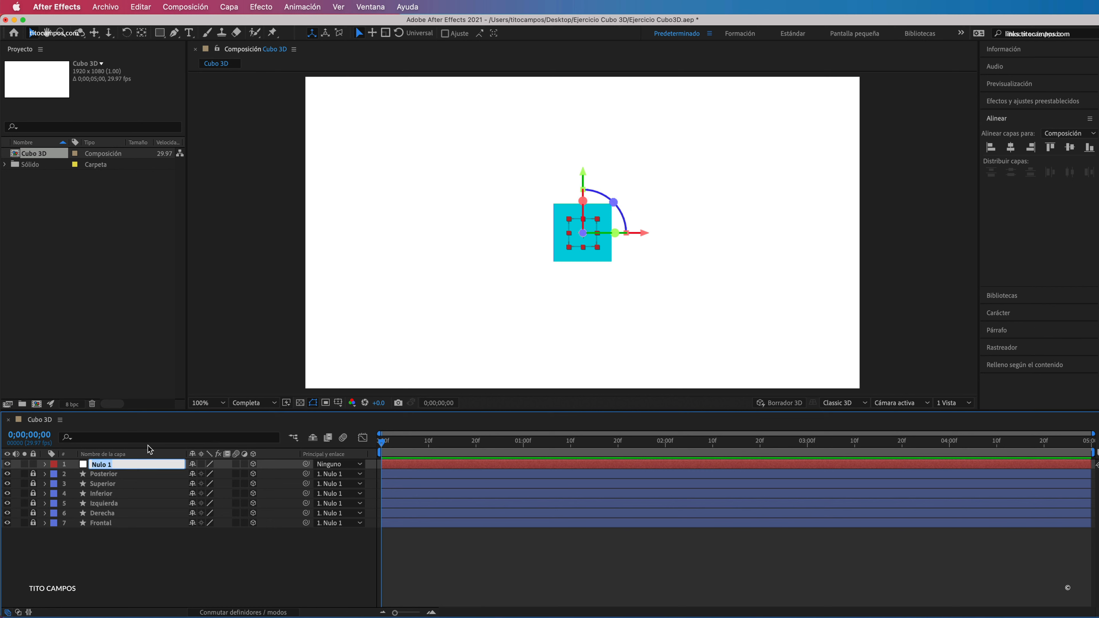
{"action": "type", "text": "Controlado"}
{"action": "type", "text": "rolado"}
{"action": "key", "text": "Return"}
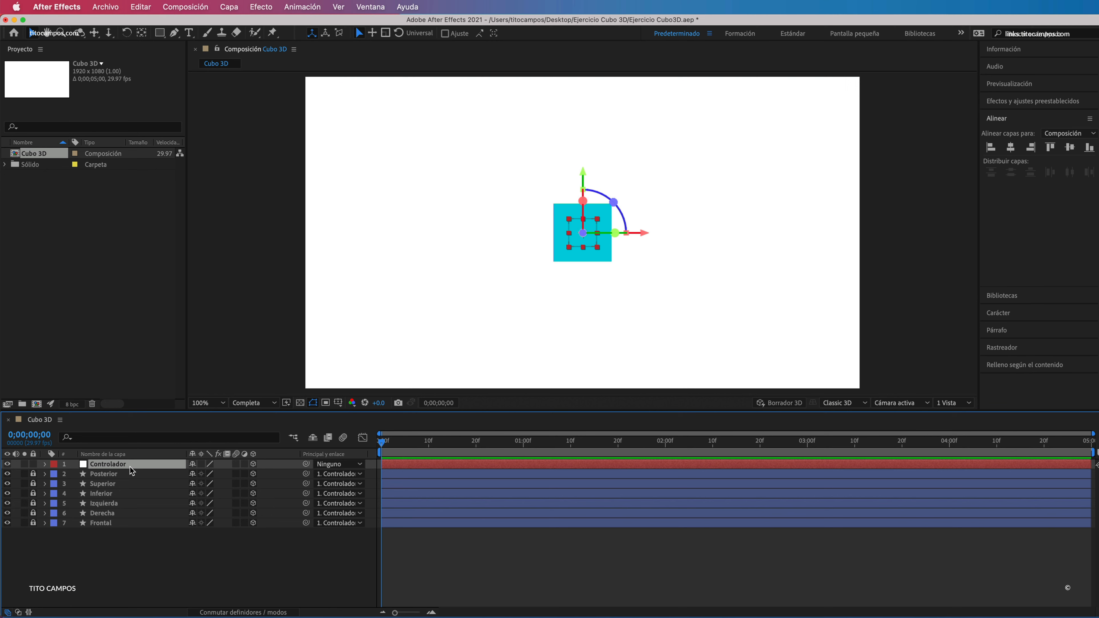
- Show the Controlador layer's rotation properties and set starting keyframes for Rotation X, Y and Z at 0;00;00;00
{"action": "key", "text": "r"}
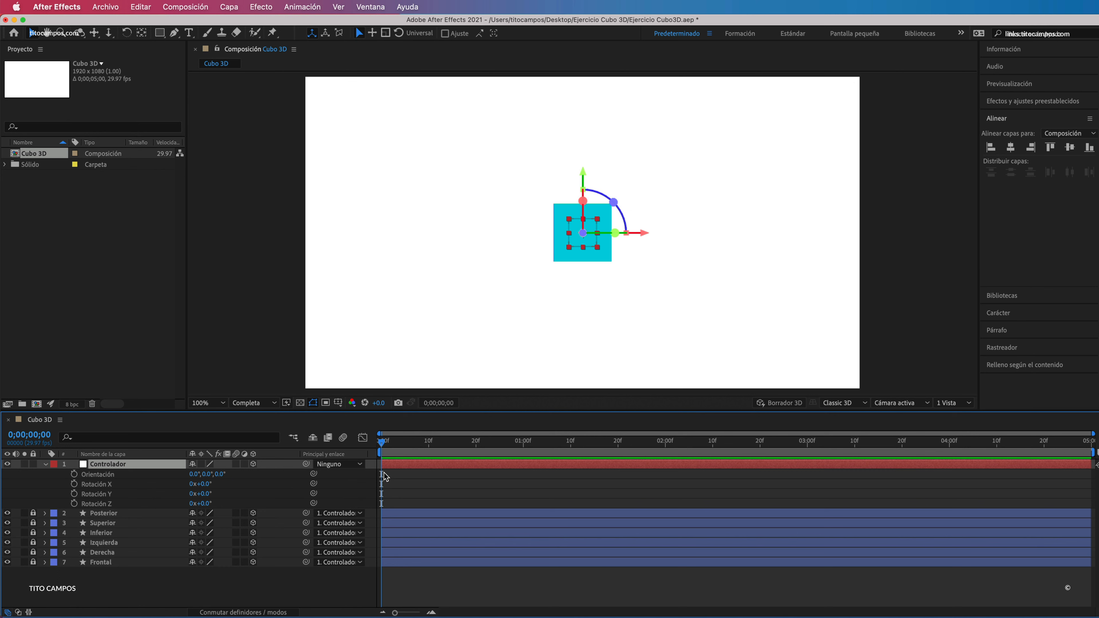
{"action": "left_click", "coordinate": [74, 484]}
{"action": "left_click", "coordinate": [74, 493]}
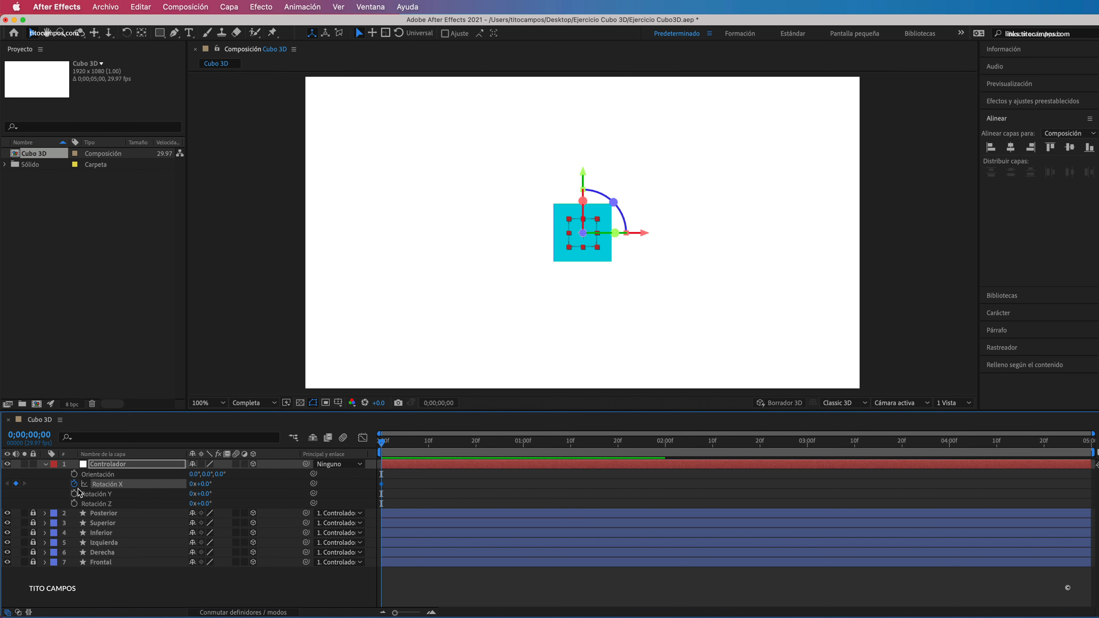
{"action": "left_click", "coordinate": [74, 503]}
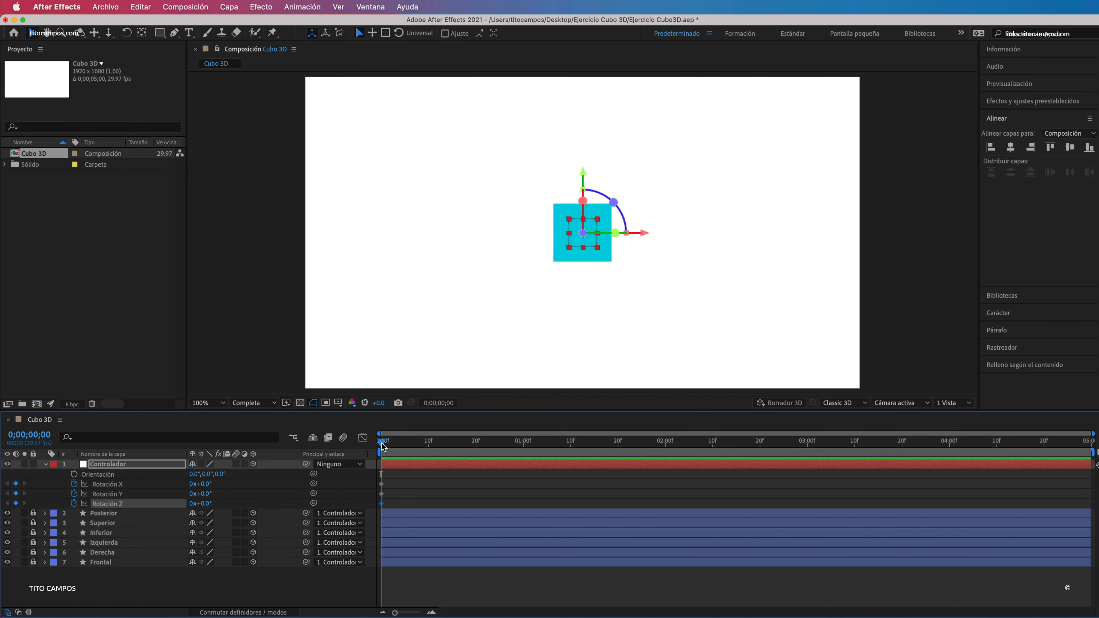
- At 0;00;04;29, set Controlador's Rotation X, Y and Z to 1 full revolution each
{"action": "left_click_drag", "start_coordinate": [382, 446], "coordinate": [1087, 442]}
{"action": "key", "text": "super+shift+a"}
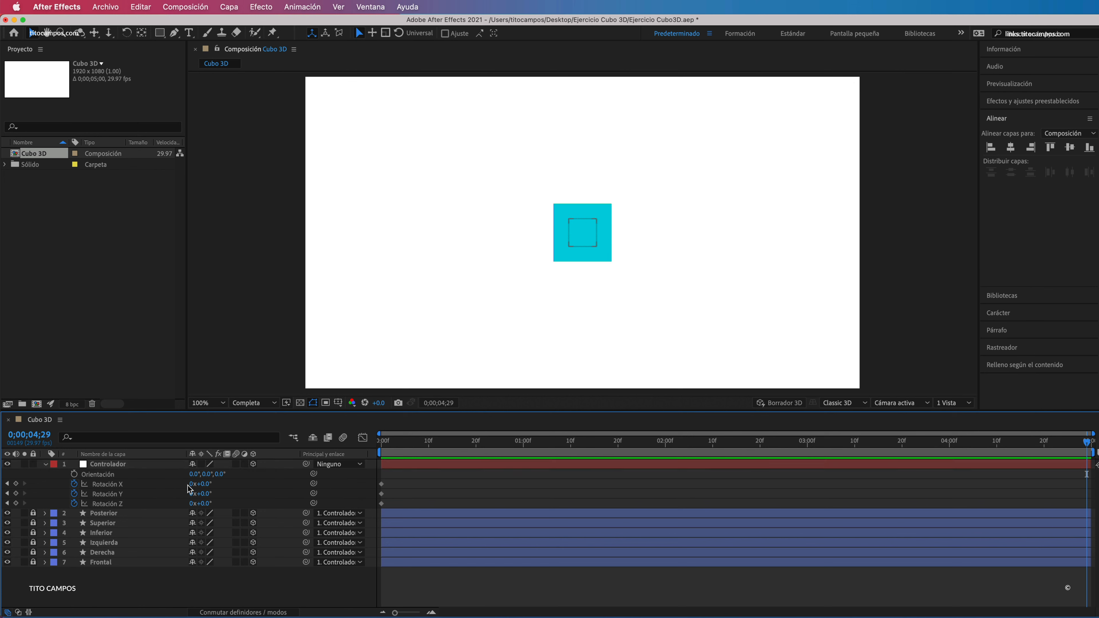
{"action": "left_click", "coordinate": [196, 484]}
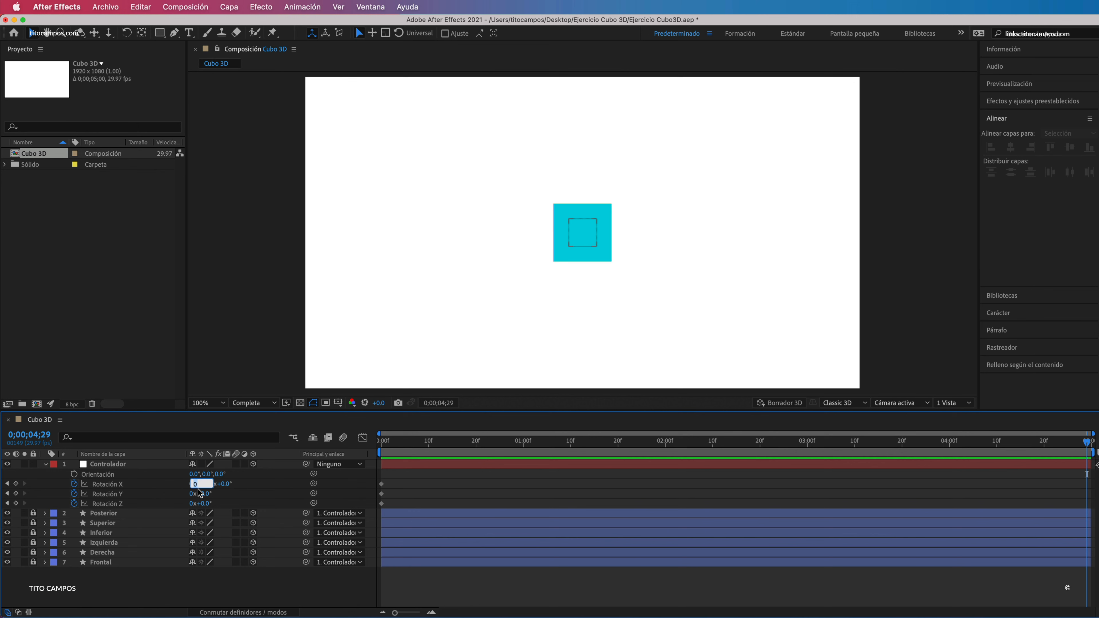
{"action": "type", "text": "1"}
{"action": "key", "text": "Return"}
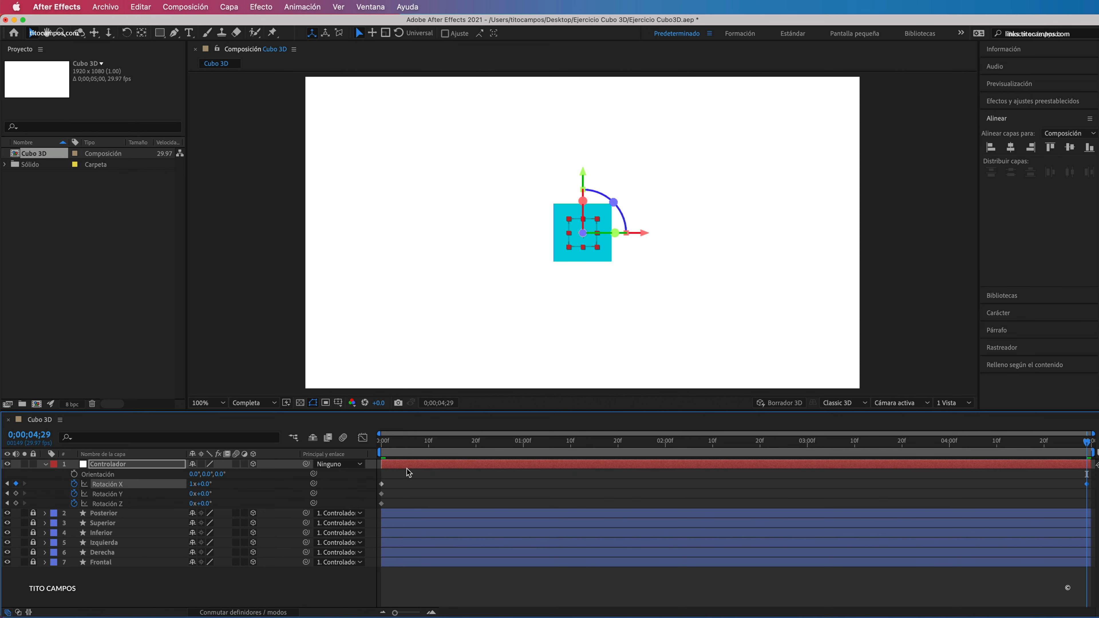
{"action": "left_click", "coordinate": [191, 494]}
{"action": "type", "text": "1"}
{"action": "key", "text": "Return"}
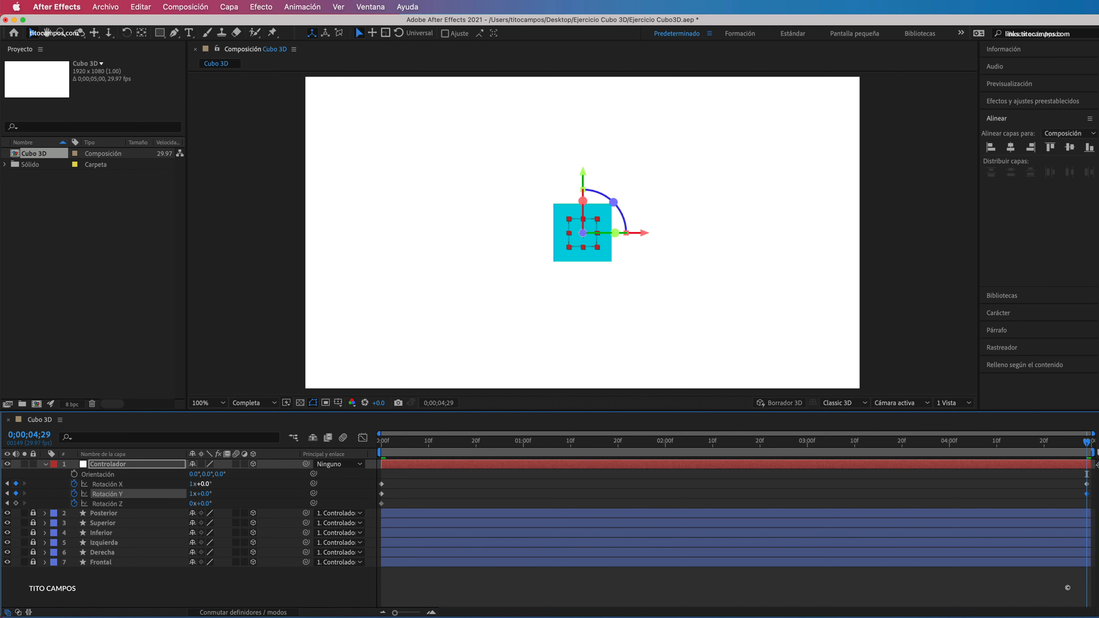
{"action": "left_click", "coordinate": [191, 504]}
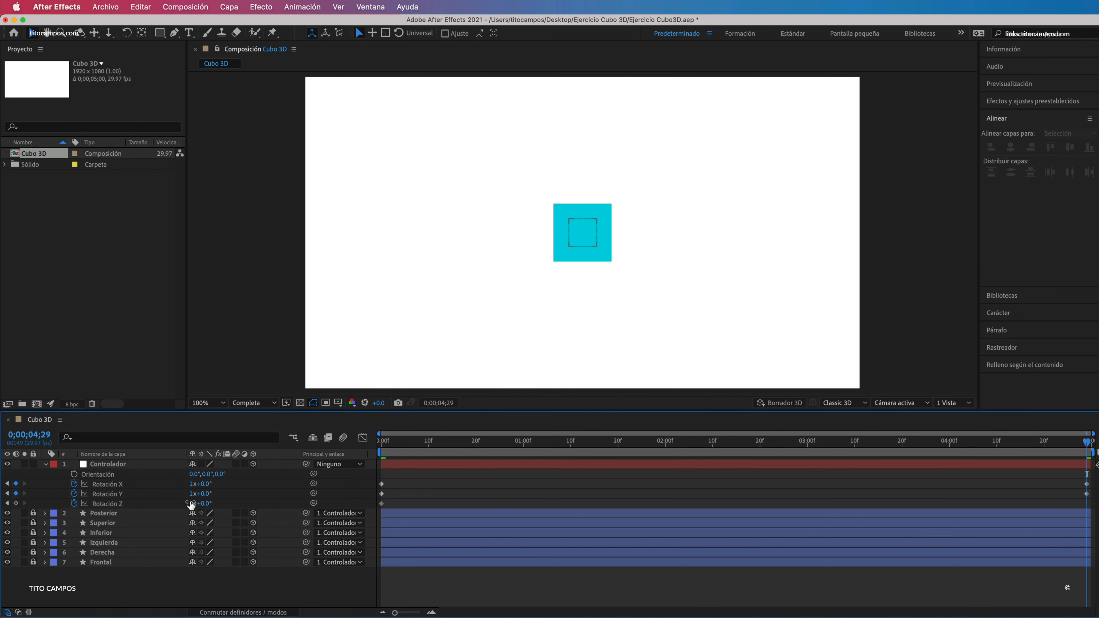
{"action": "left_click", "coordinate": [191, 504]}
{"action": "key", "text": "Return"}
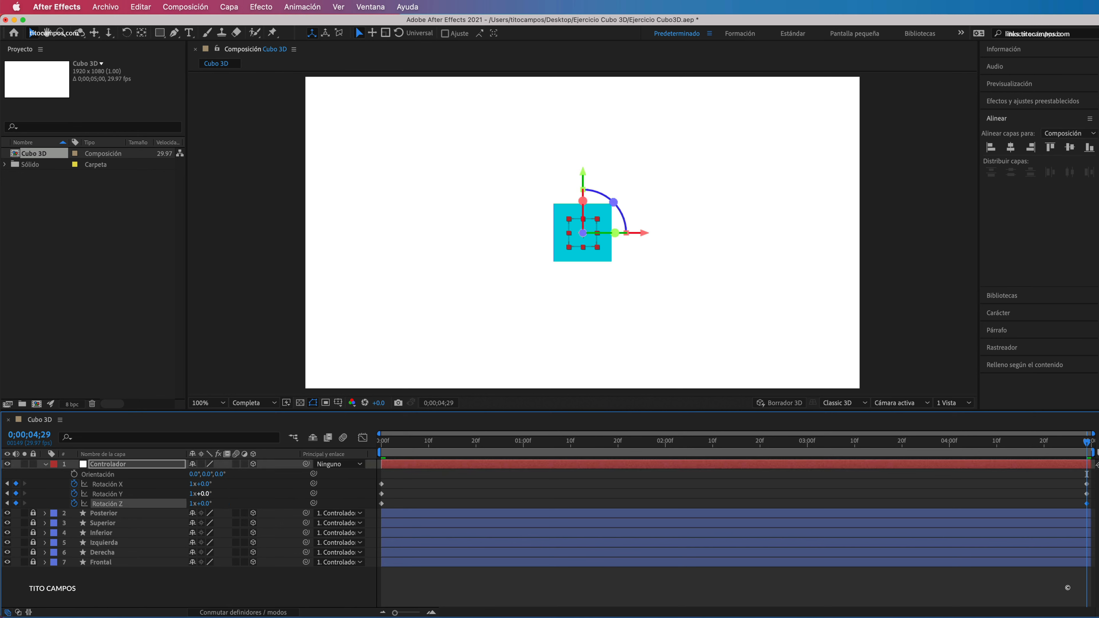
- Save the project and preview the cube's rotation from the start of the composition
{"action": "key", "text": "Home"}
{"action": "key", "text": "super+s"}
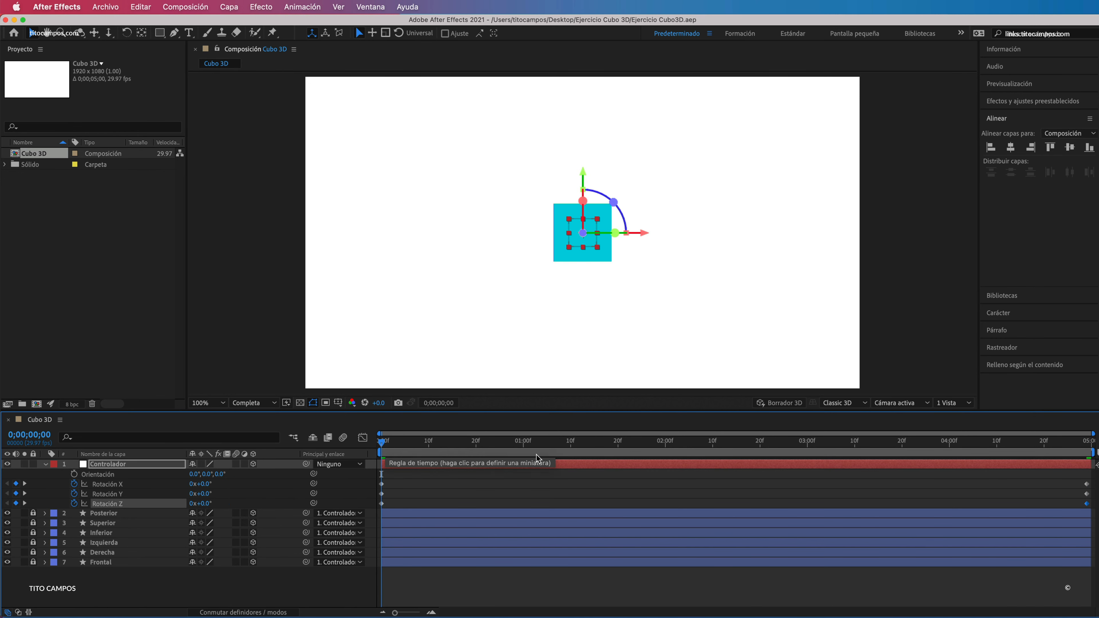
{"action": "key", "text": "space"}
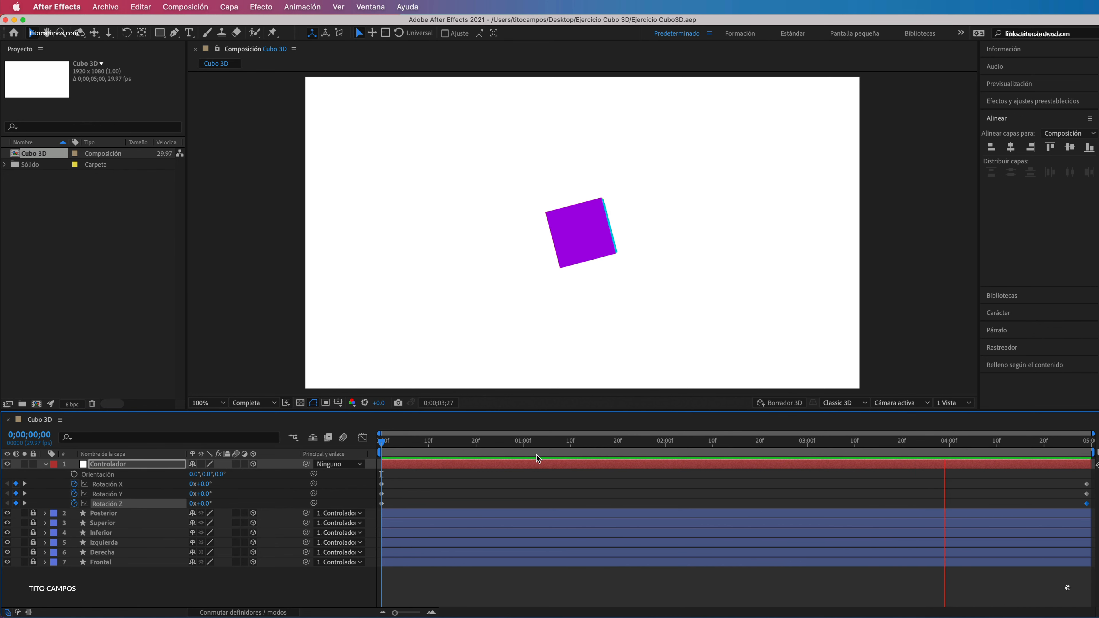
{"action": "key", "text": "space"}
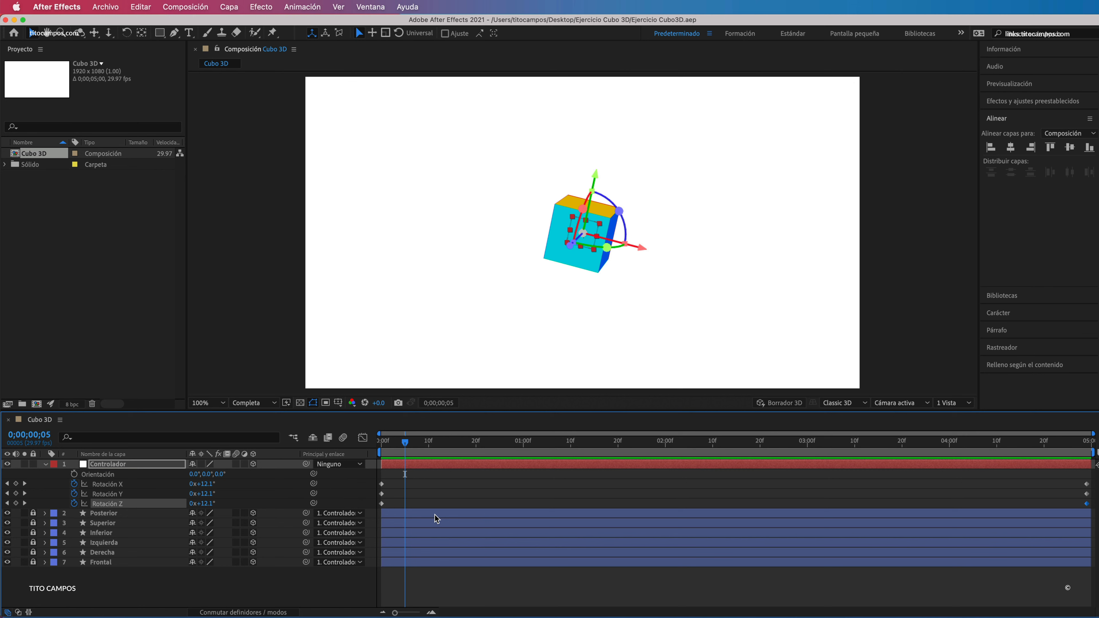
- Set the last-frame values of Controlador's Rotation X, Y and Z to 2 revolutions each and save the project
{"action": "key", "text": "End"}
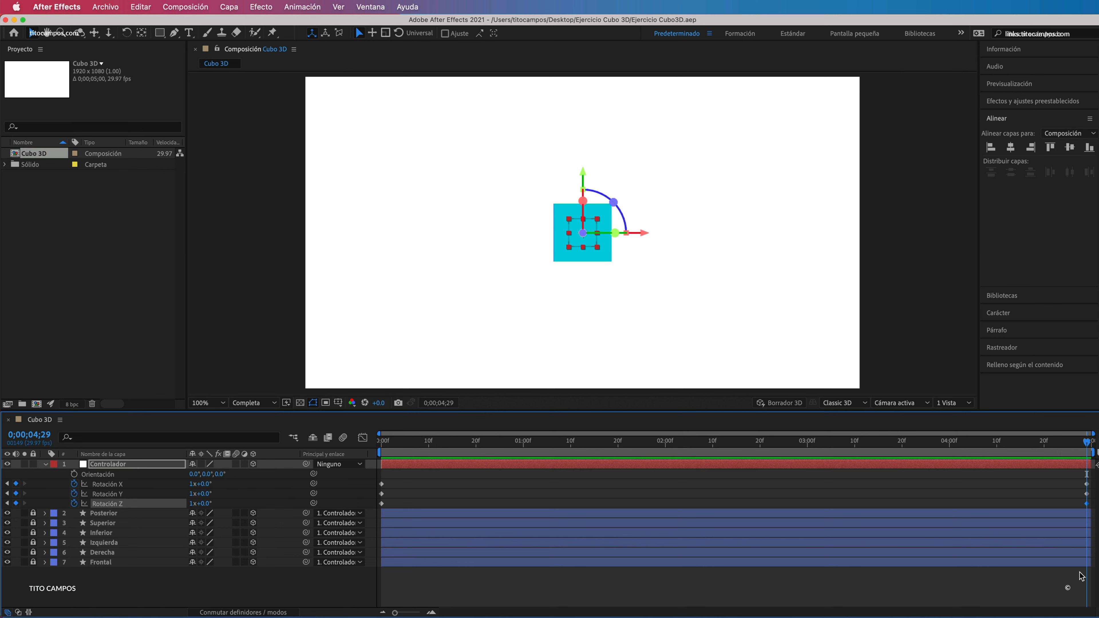
{"action": "left_click", "coordinate": [191, 494]}
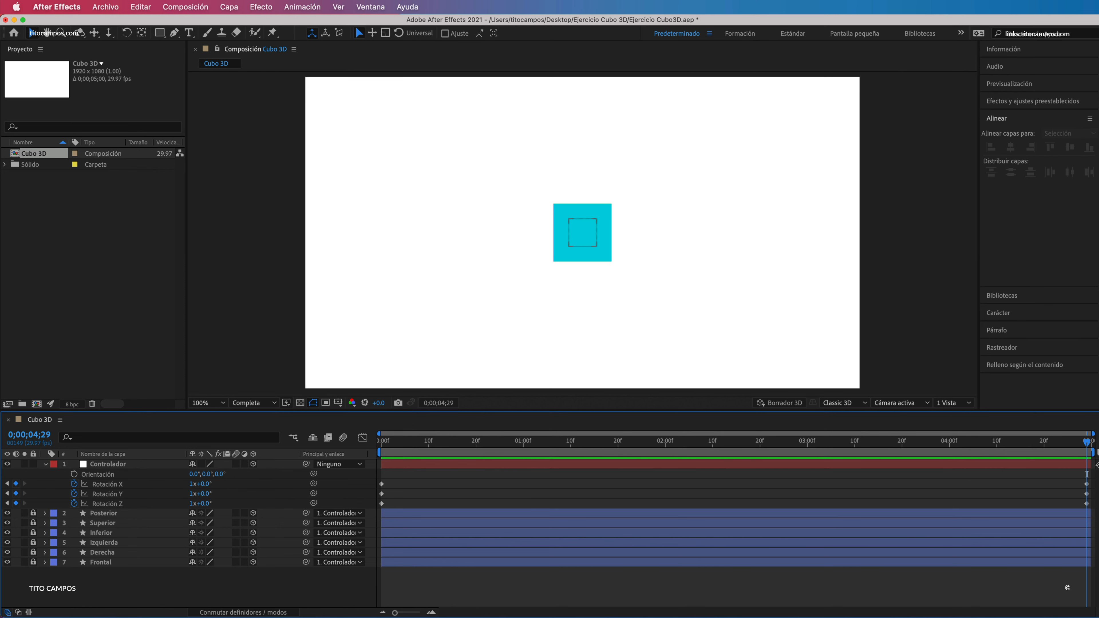
{"action": "left_click", "coordinate": [191, 484]}
{"action": "type", "text": "2"}
{"action": "key", "text": "Return"}
{"action": "left_click", "coordinate": [191, 494]}
{"action": "type", "text": "2"}
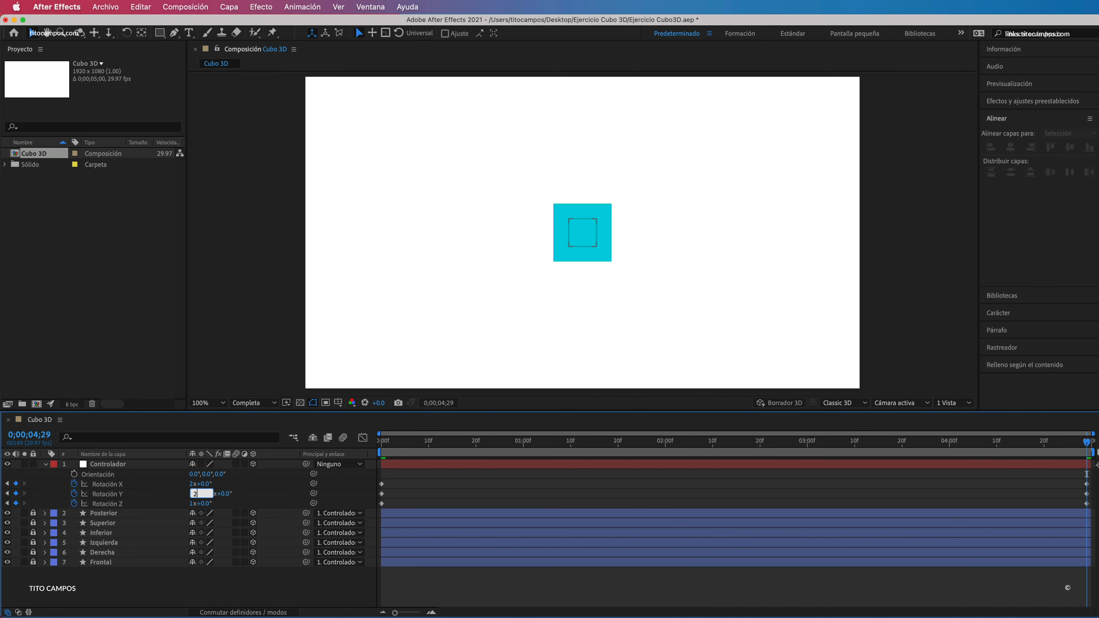
{"action": "left_click", "coordinate": [191, 504]}
{"action": "type", "text": "2"}
{"action": "key", "text": "Tab"}
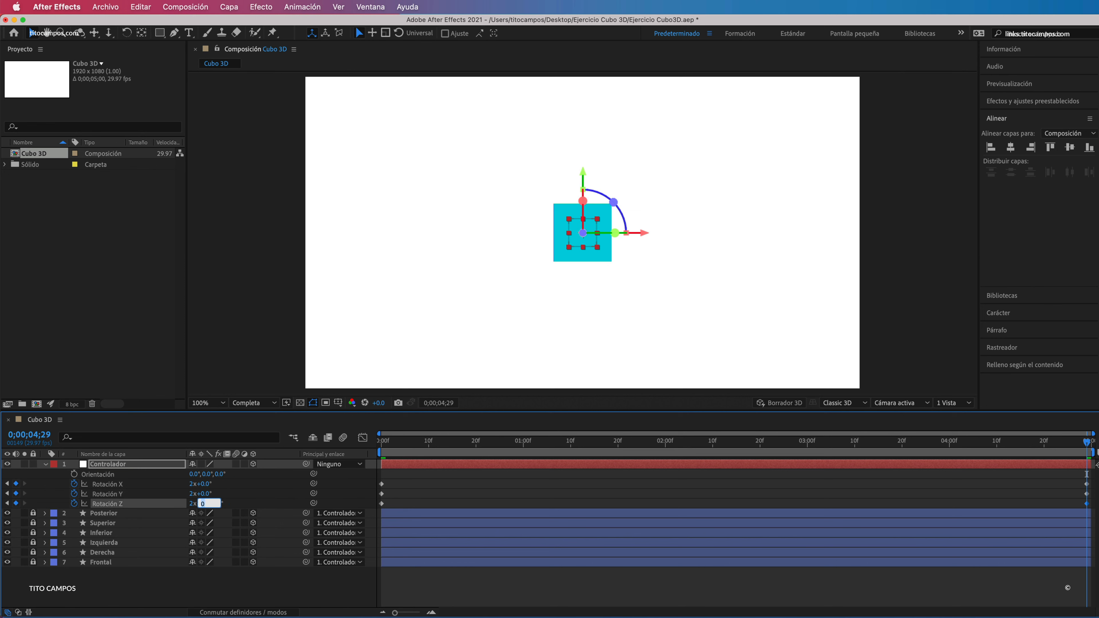
{"action": "key", "text": "Return"}
{"action": "key", "text": "super+s"}
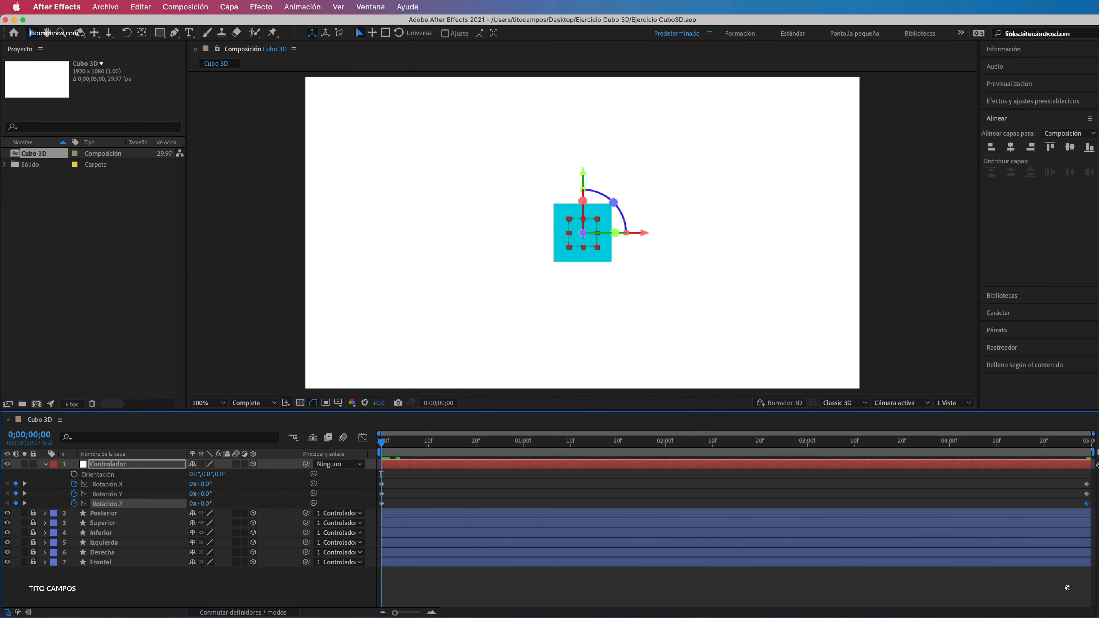
- Preview the faster rotation and apply Easy Ease to all of Controlador's rotation keyframes
{"action": "key", "text": "space"}
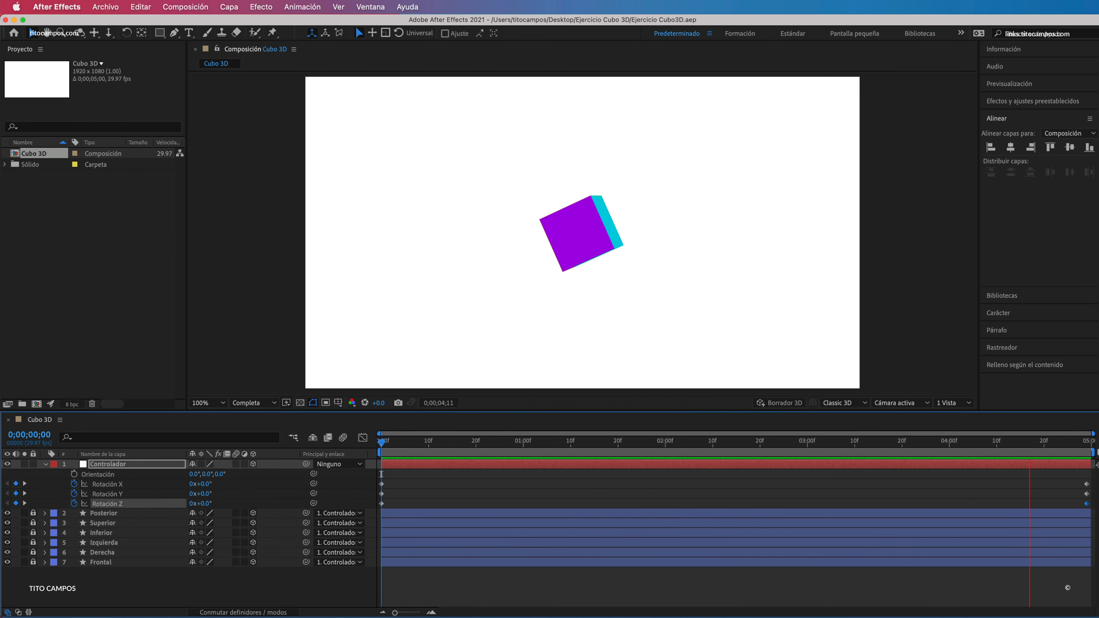
{"action": "left_click", "coordinate": [424, 473]}
{"action": "left_click_drag", "start_coordinate": [380, 474], "coordinate": [1093, 510]}
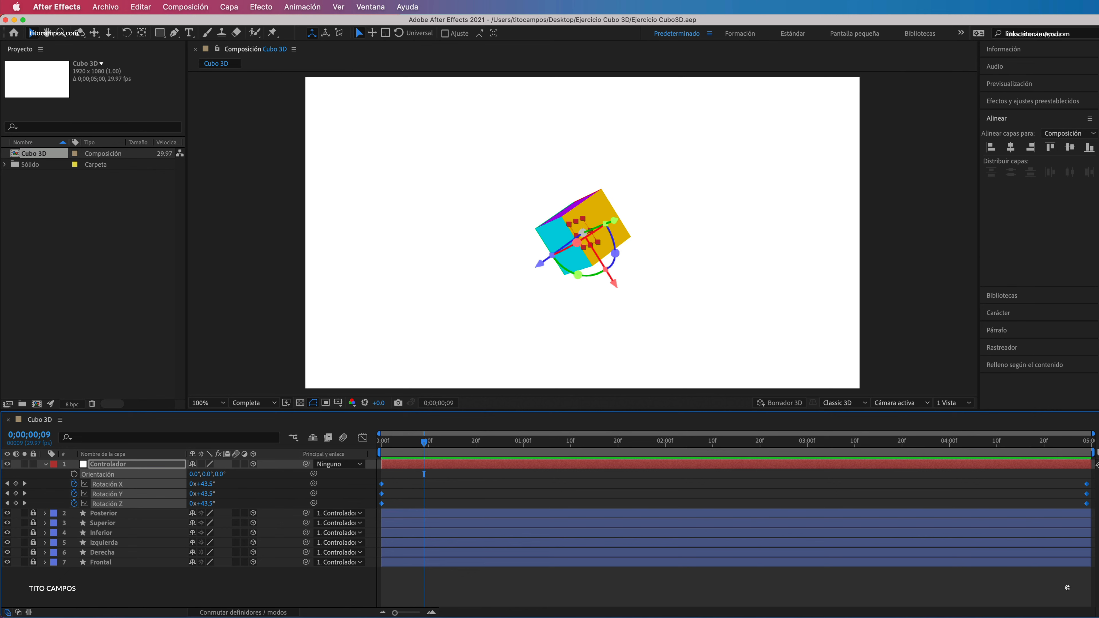
{"action": "key", "text": "F9"}
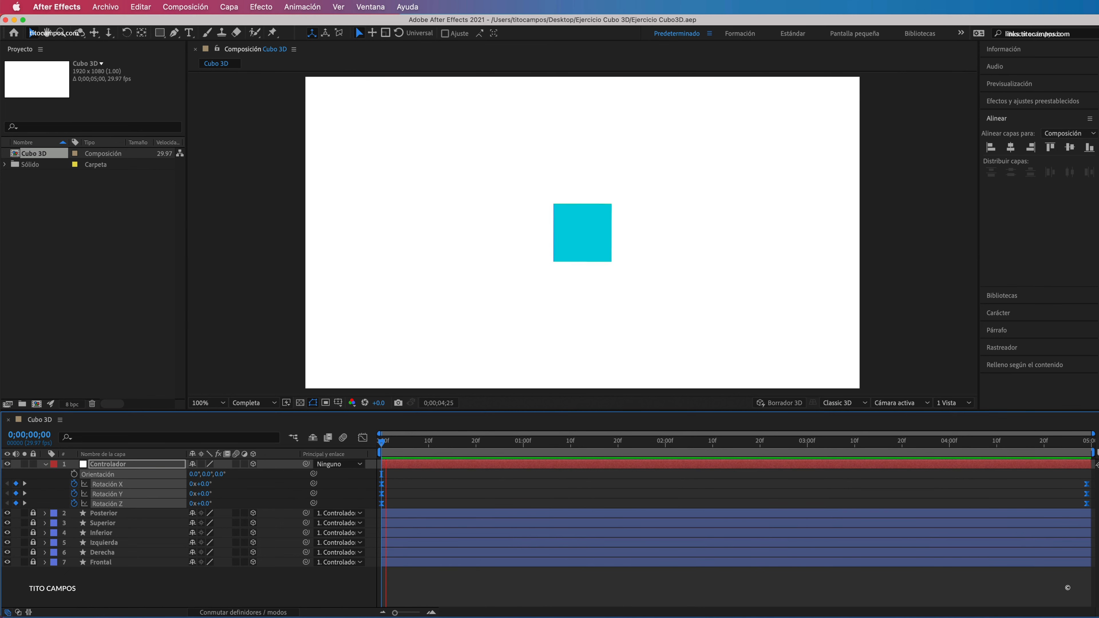